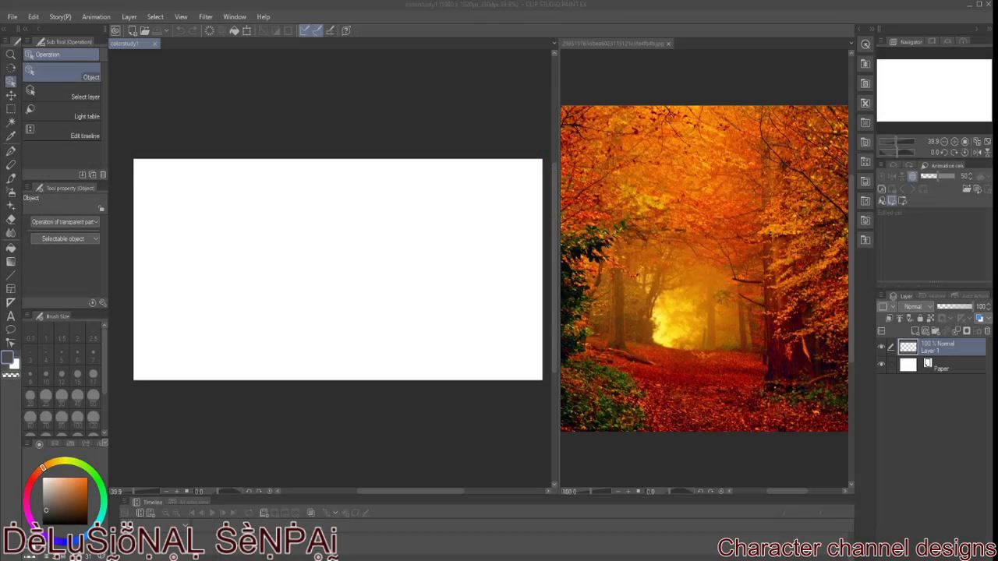
Sample the glowing yellow from the forest photo and select the Watercolor Paint and apply brush.
key(i)
click(684, 323)
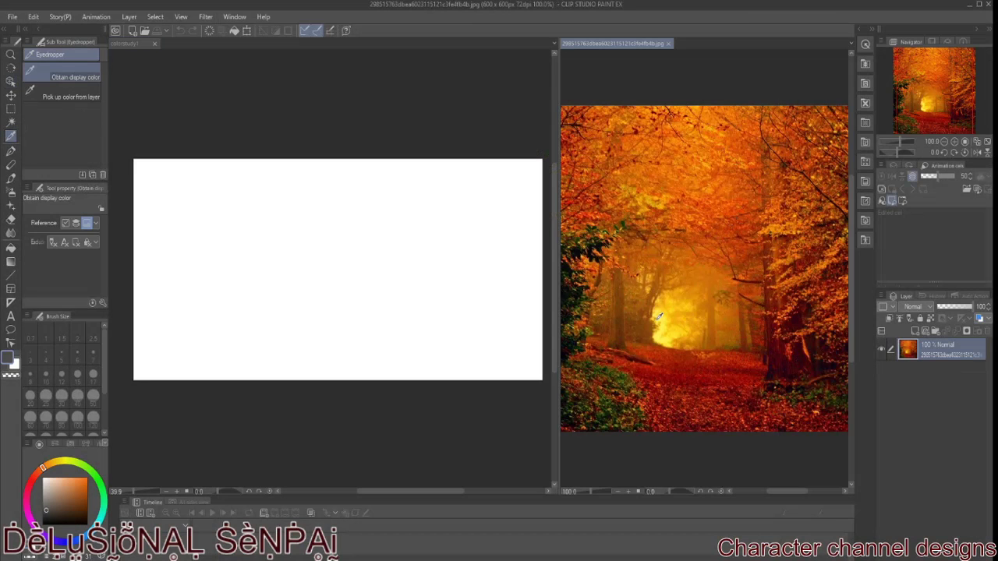
click(11, 178)
click(51, 54)
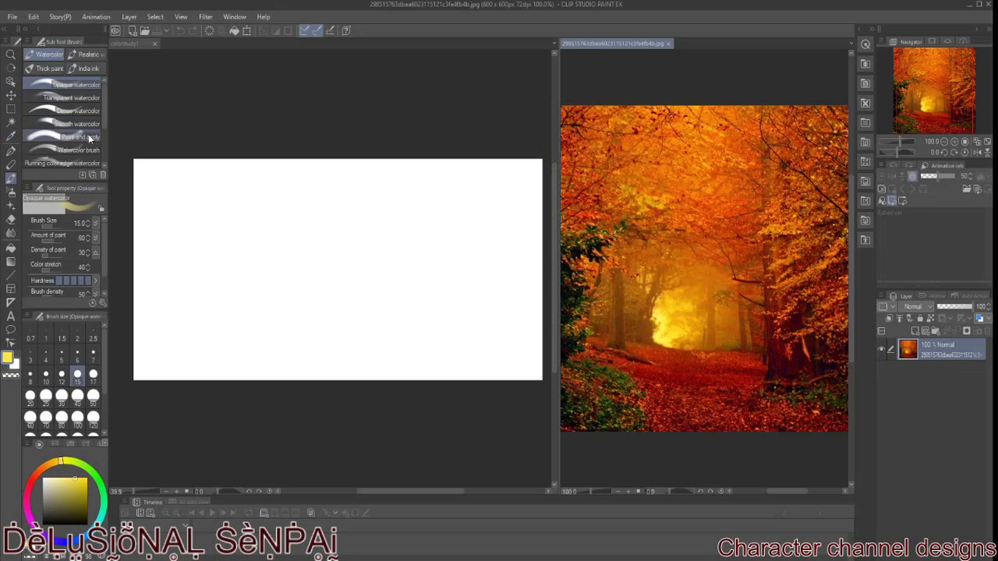
scroll(78, 117, up, 1)
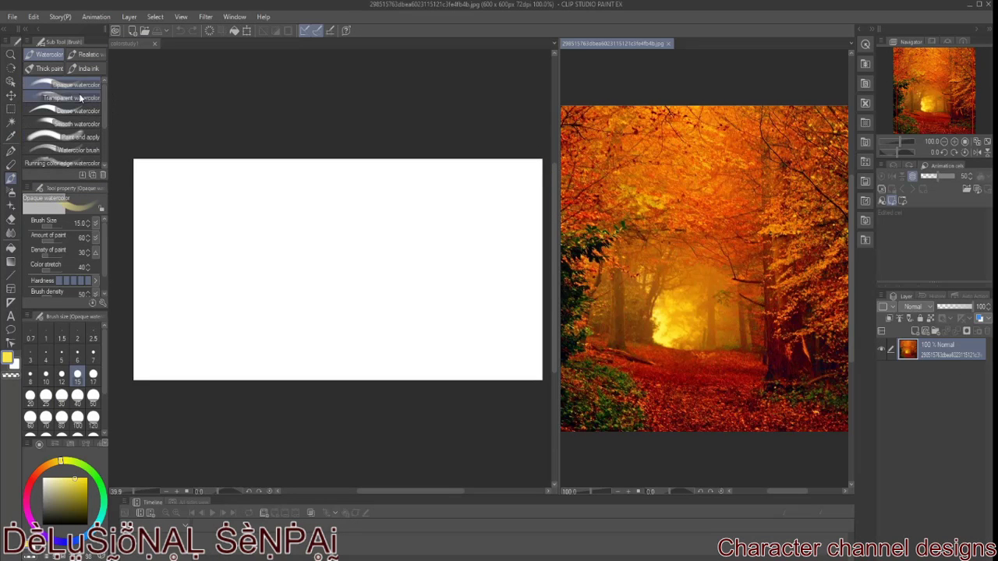
click(78, 137)
Try a yellow test stroke on the canvas, then undo it to keep it blank.
click(312, 242)
drag(343, 218, 350, 292)
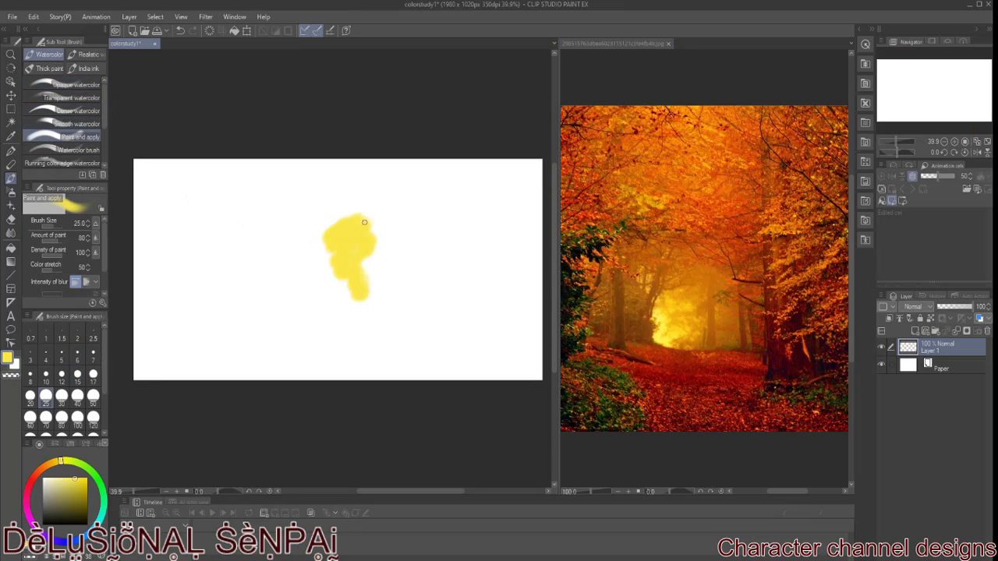
key(ctrl+z)
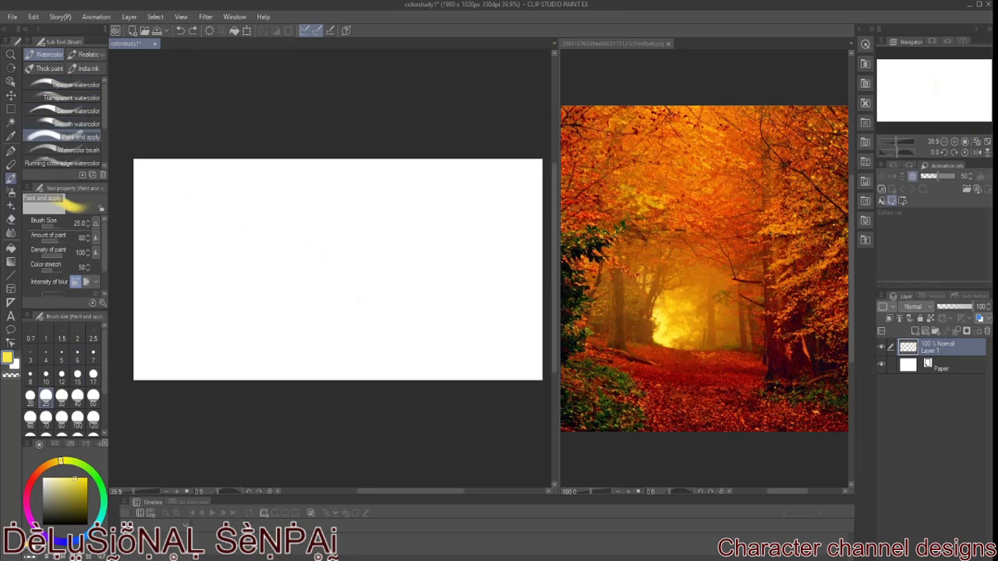
Resize the colorstudy1 canvas to a 1020 × 1020 px square with Change Canvas Size.
click(34, 17)
mouse_move(85, 209)
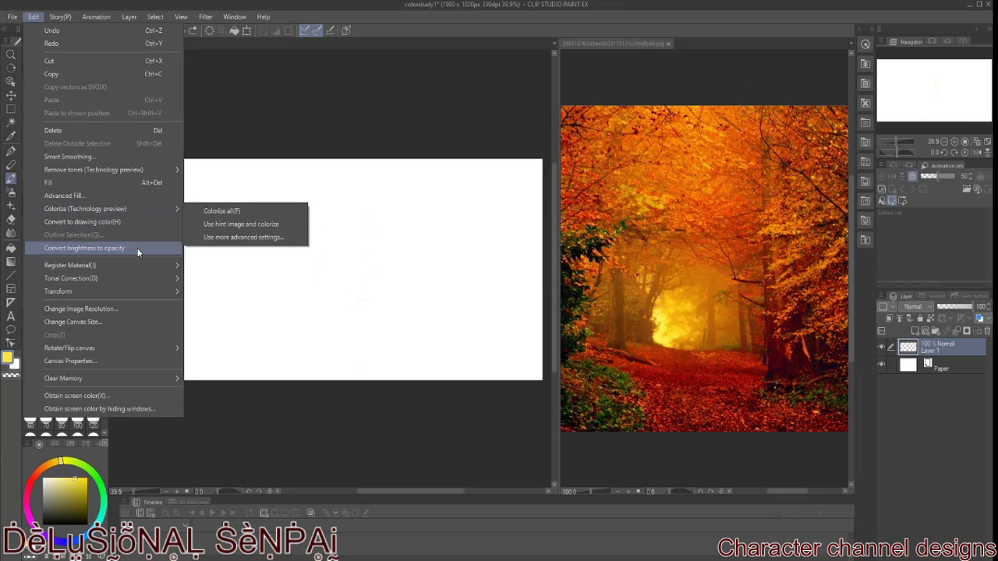
click(98, 321)
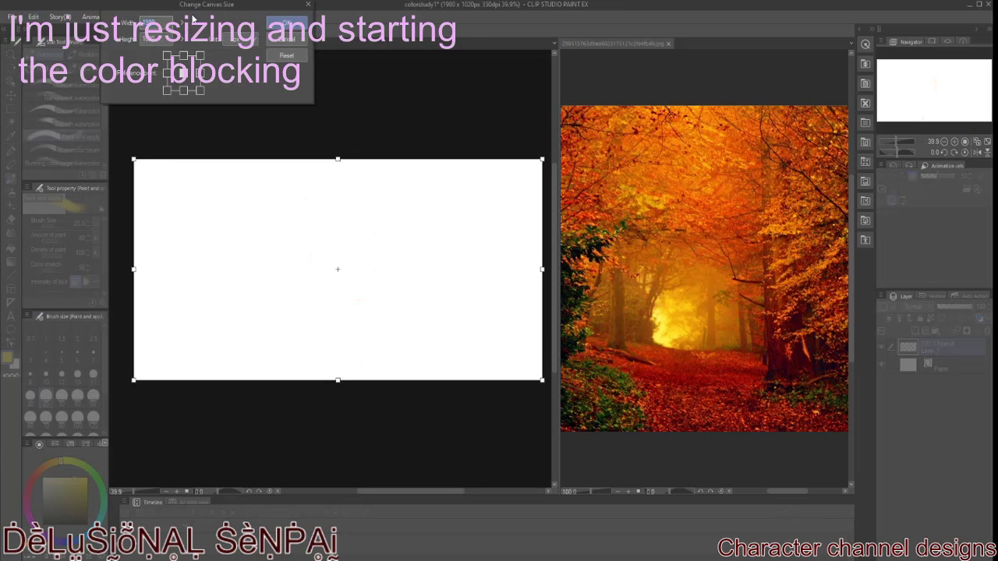
text(1020)
click(287, 24)
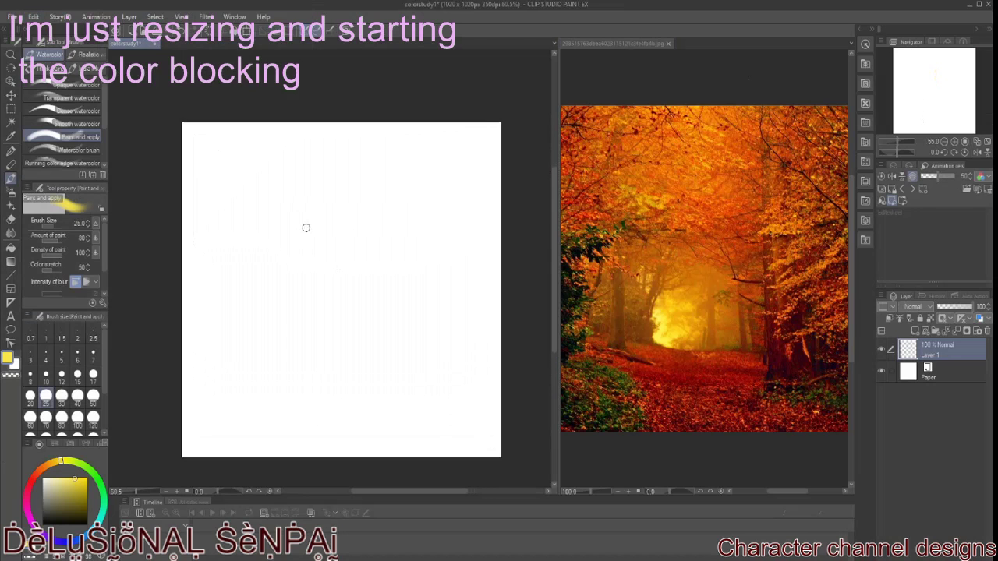
scroll(305, 227, up, 1)
scroll(459, 180, up, 1)
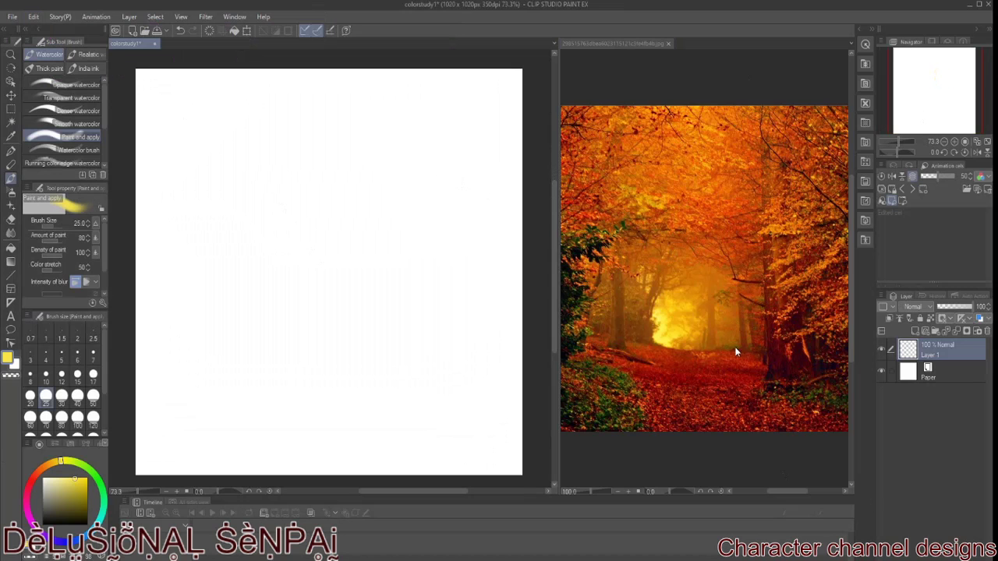
scroll(735, 353, down, 1)
scroll(736, 350, up, 1)
scroll(733, 351, down, 1)
Block in the yellow glow, an orange canopy across the top and a dark red path below.
mouse_move(304, 308)
mouse_down()
mouse_move(312, 294)
mouse_move(290, 348)
mouse_move(291, 379)
mouse_move(385, 328)
mouse_up()
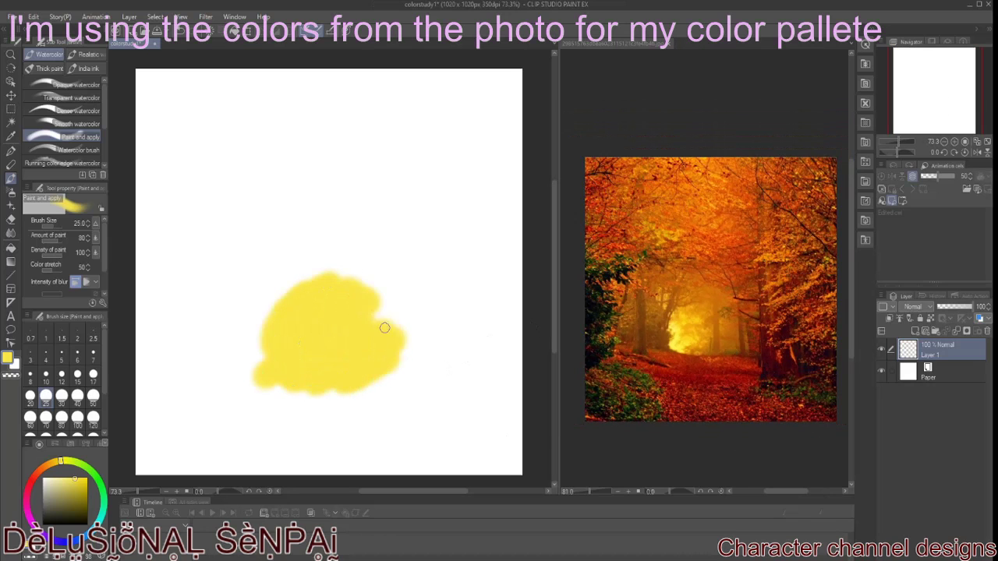
alt+click(725, 191)
mouse_move(396, 125)
mouse_down()
mouse_move(296, 140)
mouse_move(437, 233)
mouse_move(491, 367)
mouse_move(432, 118)
mouse_move(172, 101)
mouse_move(203, 234)
mouse_move(156, 335)
mouse_move(237, 149)
mouse_up()
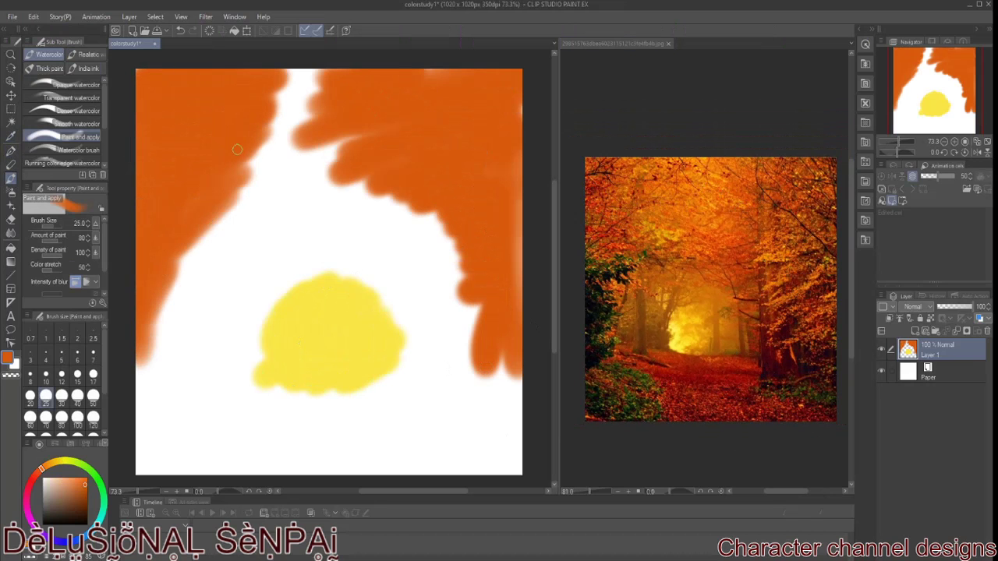
alt+click(693, 375)
mouse_move(244, 453)
mouse_down()
mouse_move(368, 423)
mouse_move(424, 373)
mouse_move(499, 444)
mouse_move(311, 463)
mouse_move(280, 386)
mouse_up()
Sample dark green from the photo and paint bushes at the lower left and lower right.
key(i)
click(595, 399)
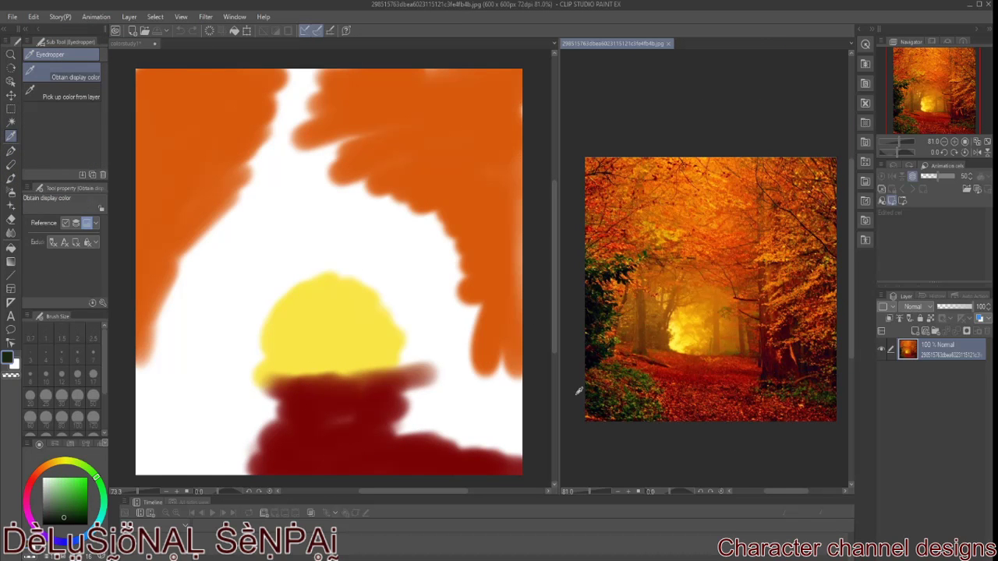
key(b)
mouse_move(149, 396)
mouse_down()
mouse_move(164, 468)
mouse_move(249, 460)
mouse_move(222, 406)
mouse_up()
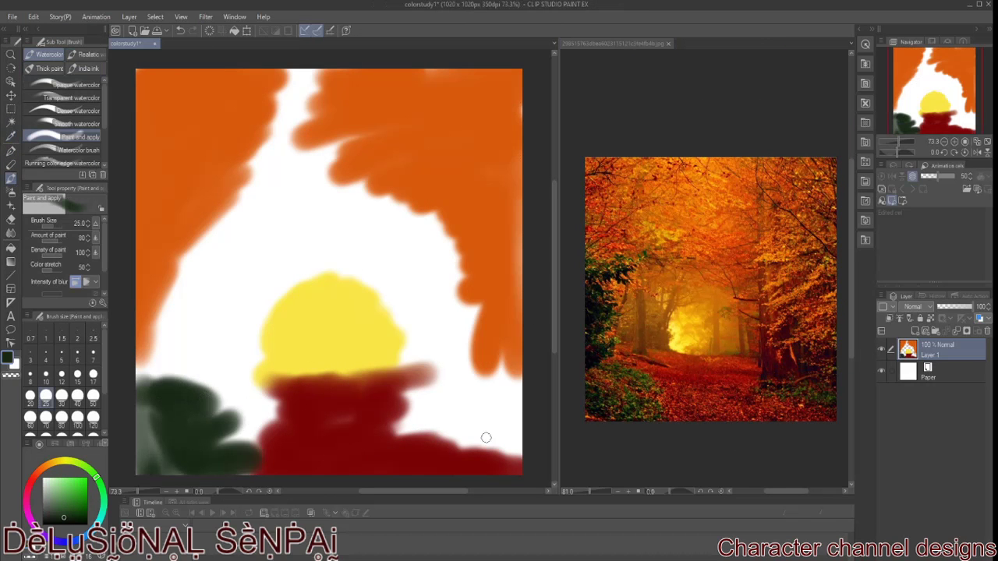
drag(486, 438, 429, 421)
Paint a brown arch around the glow with photo-sampled brown, then add an empty layer.
key(i)
click(655, 326)
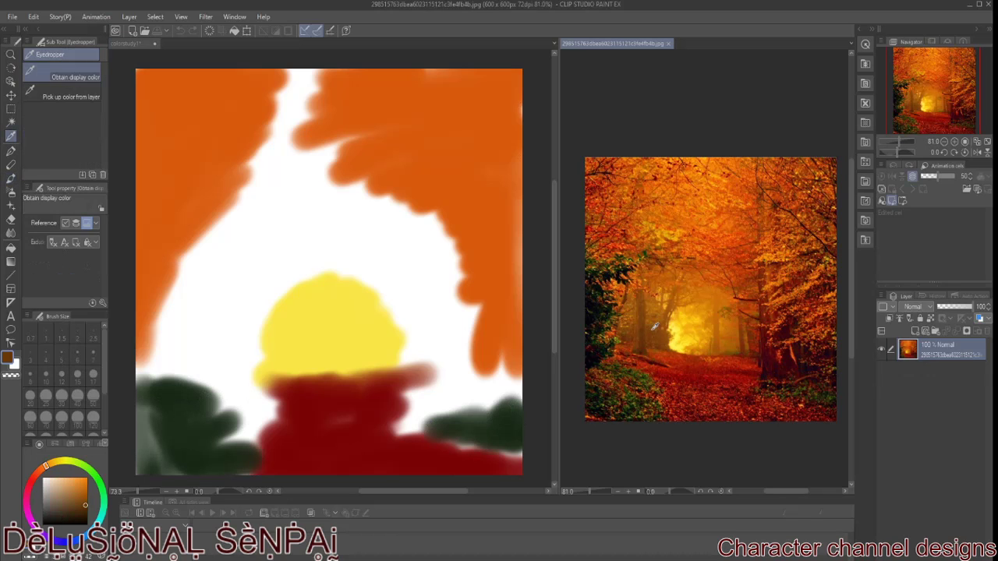
key(b)
mouse_move(250, 291)
mouse_down()
mouse_move(191, 273)
mouse_move(211, 364)
mouse_move(230, 299)
mouse_move(323, 234)
mouse_move(464, 288)
mouse_move(483, 406)
mouse_up()
mouse_move(467, 304)
mouse_down()
mouse_move(405, 357)
mouse_move(460, 257)
mouse_up()
click(921, 331)
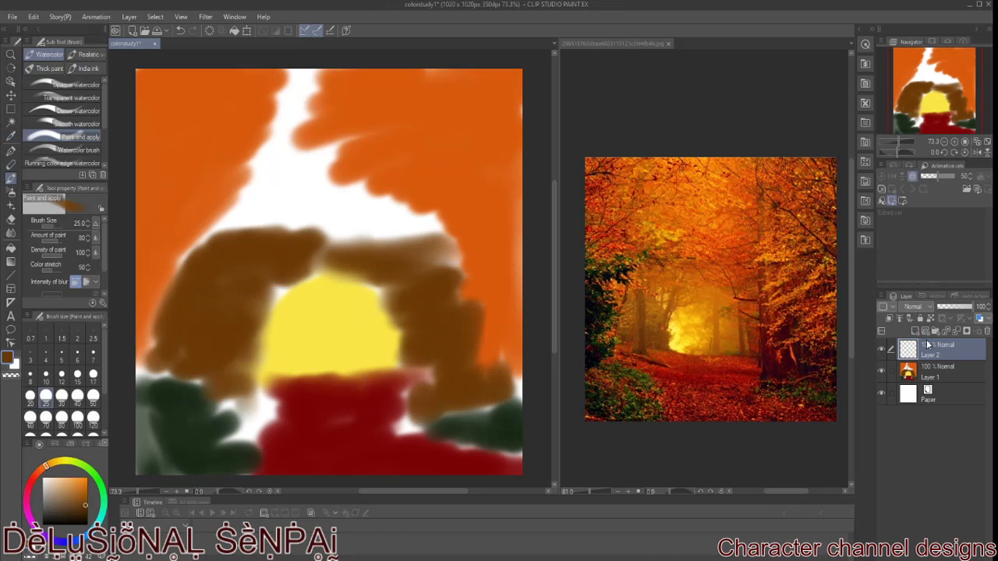
Paint yellow-orange sampled from the photo over the white gaps on Layer 2.
alt+click(671, 240)
mouse_move(421, 222)
mouse_down()
mouse_move(267, 208)
mouse_move(296, 78)
mouse_move(301, 223)
mouse_move(452, 230)
mouse_up()
drag(312, 273, 234, 460)
mouse_move(405, 382)
mouse_down()
mouse_move(421, 445)
mouse_move(515, 374)
mouse_up()
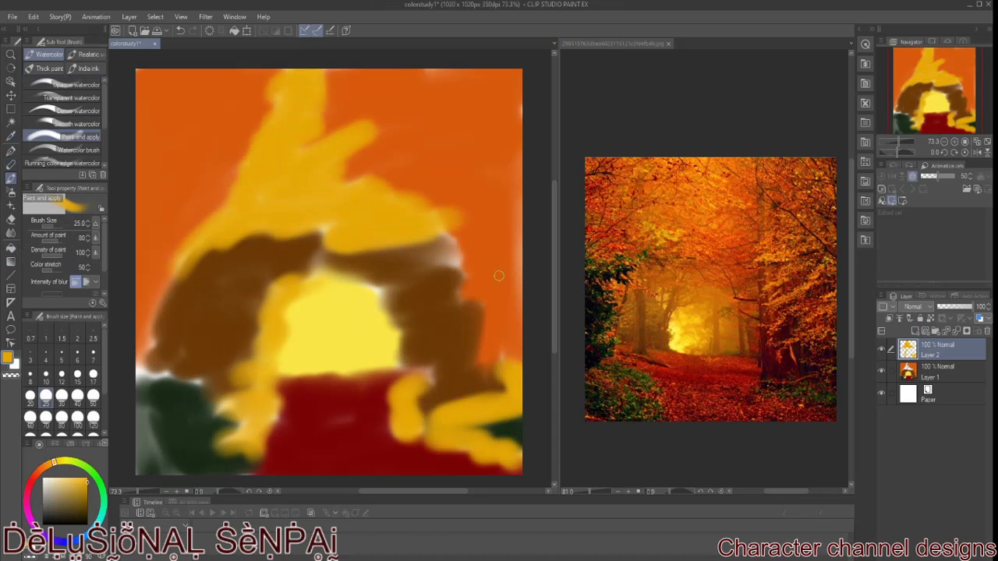
Fill Layer 2 entirely with yellow and move it below Layer 1.
click(11, 247)
click(171, 201)
drag(941, 372, 942, 346)
key(ctrl+z)
key(ctrl+z)
key(ctrl+z)
key(ctrl+z)
key(ctrl+z)
key(ctrl+y)
key(ctrl+y)
key(ctrl+y)
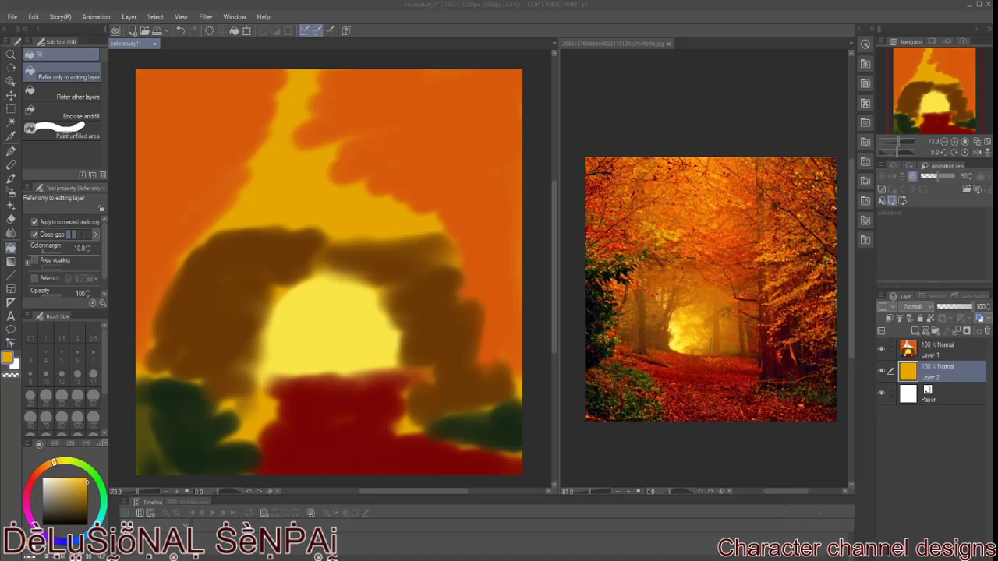
Paint dark trunks along the left edge in a colour sampled from the photo.
key(i)
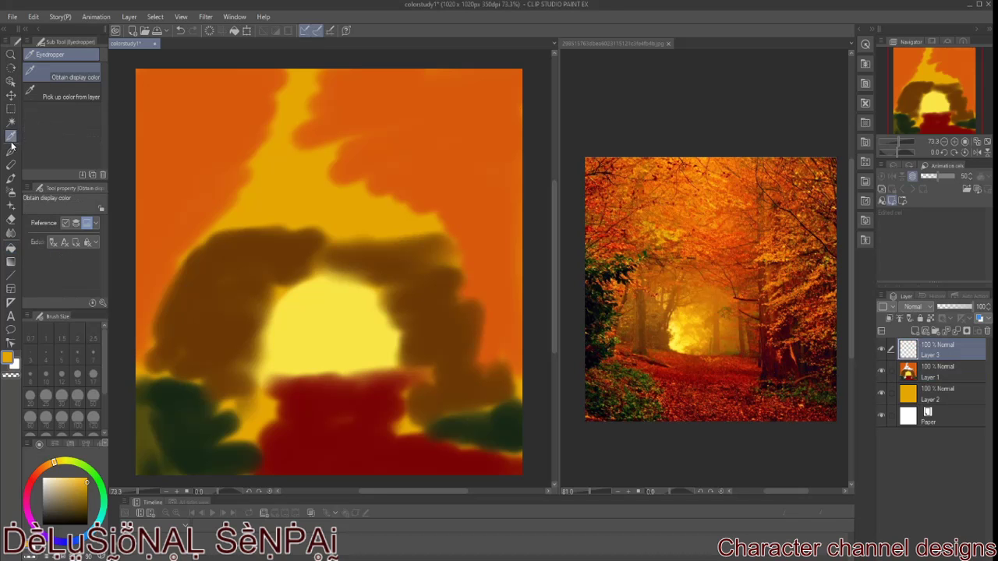
click(595, 353)
click(11, 178)
drag(144, 381, 191, 382)
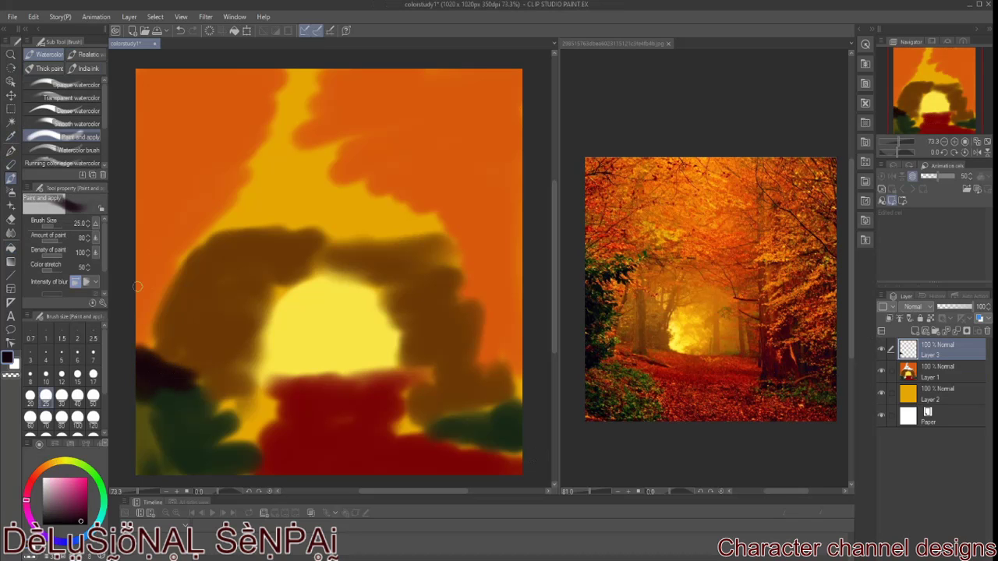
drag(142, 308, 160, 269)
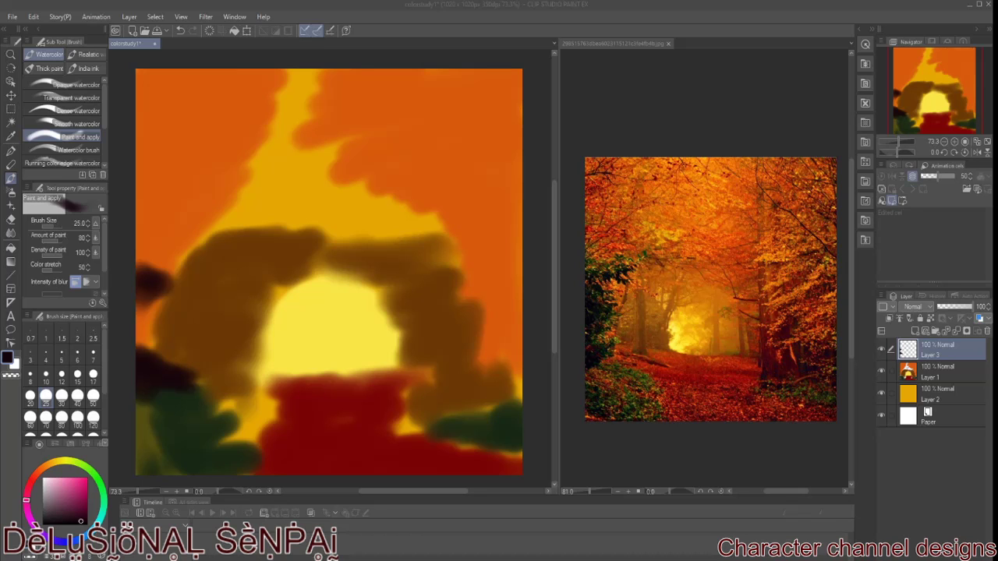
drag(137, 234, 191, 234)
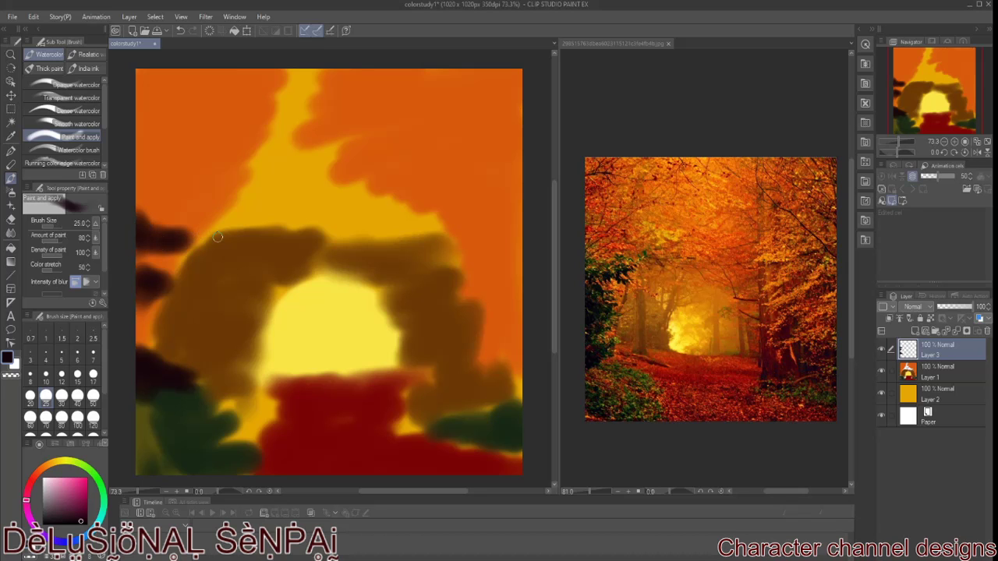
Paint a dark red trunk to the right of the glow.
key(i)
click(783, 373)
key(b)
drag(481, 360, 515, 366)
mouse_move(468, 308)
mouse_down()
mouse_move(464, 382)
mouse_move(515, 390)
mouse_up()
drag(460, 332, 456, 269)
At brush size 10, blend photo-sampled orange over the top of the arch.
click(46, 377)
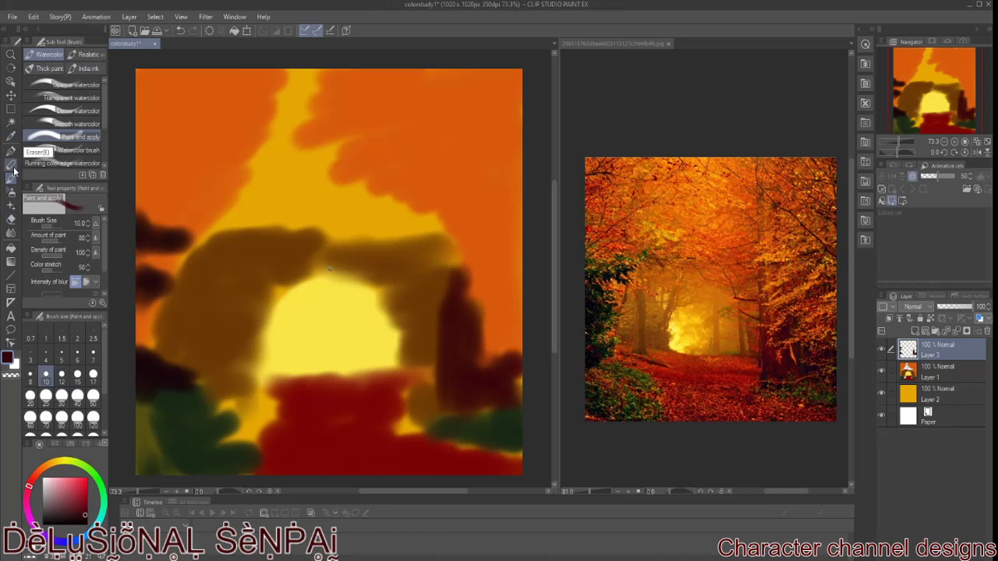
click(11, 136)
click(744, 263)
click(12, 178)
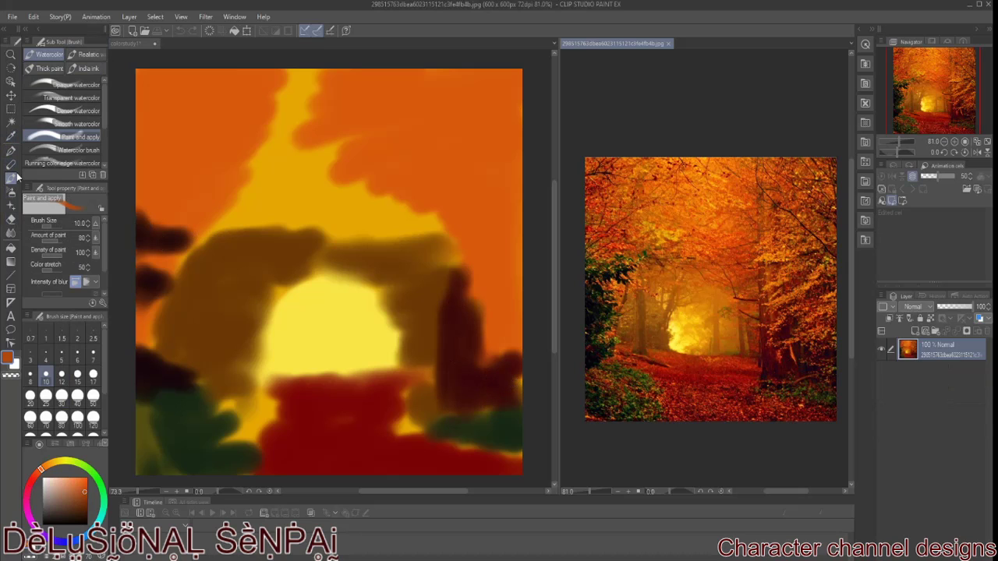
click(432, 254)
mouse_move(460, 257)
mouse_down()
mouse_move(398, 264)
mouse_move(472, 234)
mouse_up()
On a new layer at brush size 25, paint darker orange leaf clumps across the canopy.
key(ctrl+shift+n)
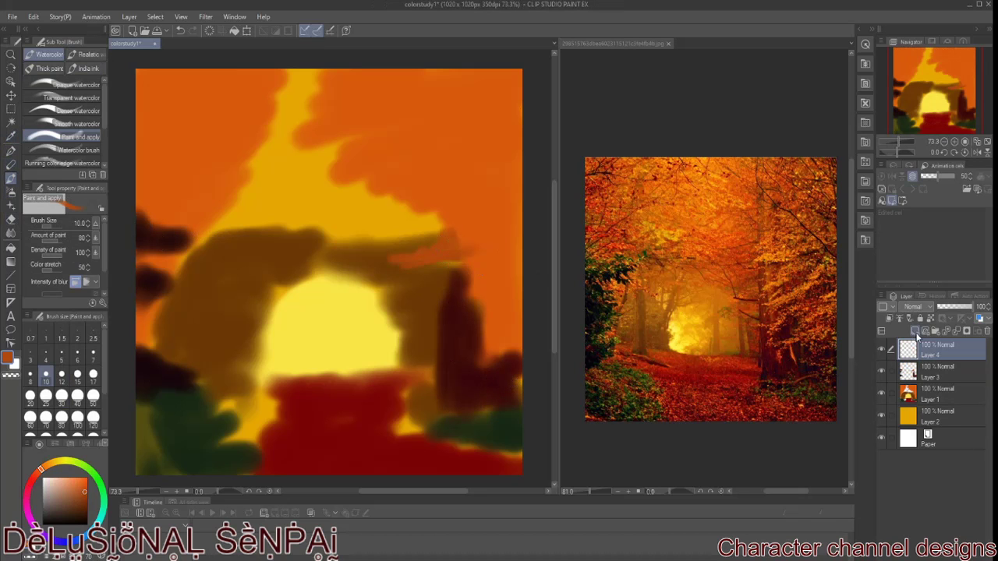
click(46, 399)
drag(391, 239, 332, 233)
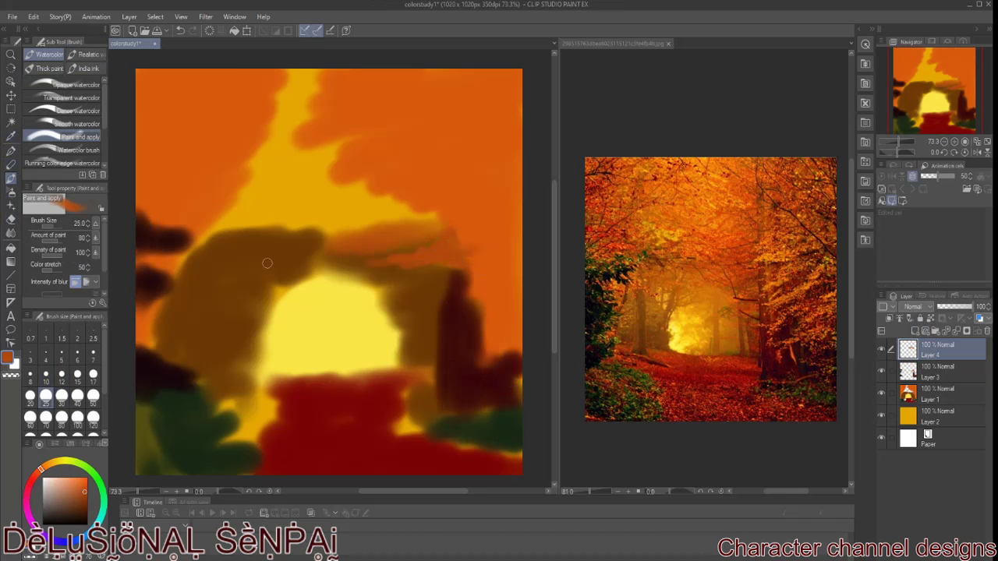
drag(144, 194, 215, 168)
drag(143, 114, 203, 101)
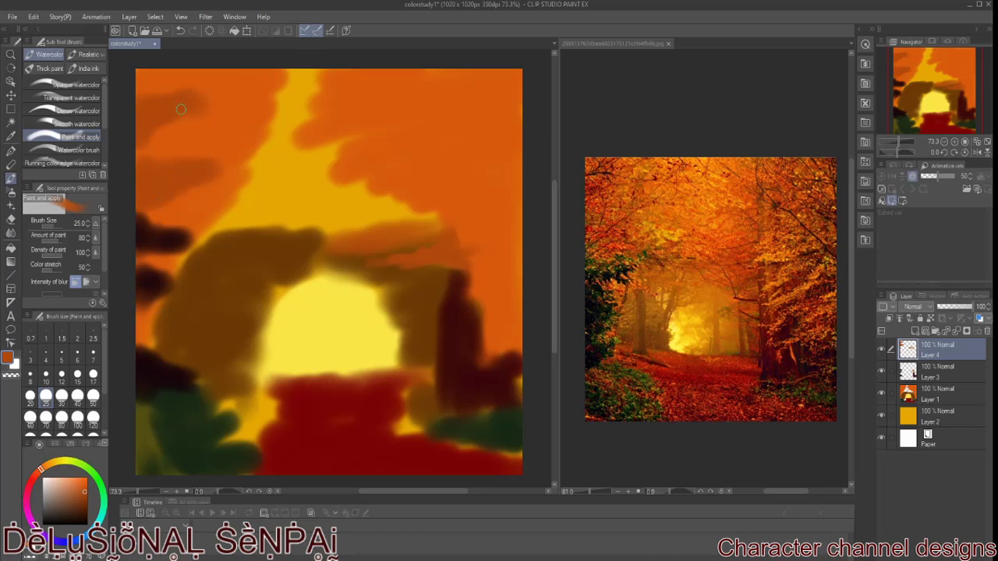
drag(374, 113, 456, 110)
drag(464, 162, 388, 169)
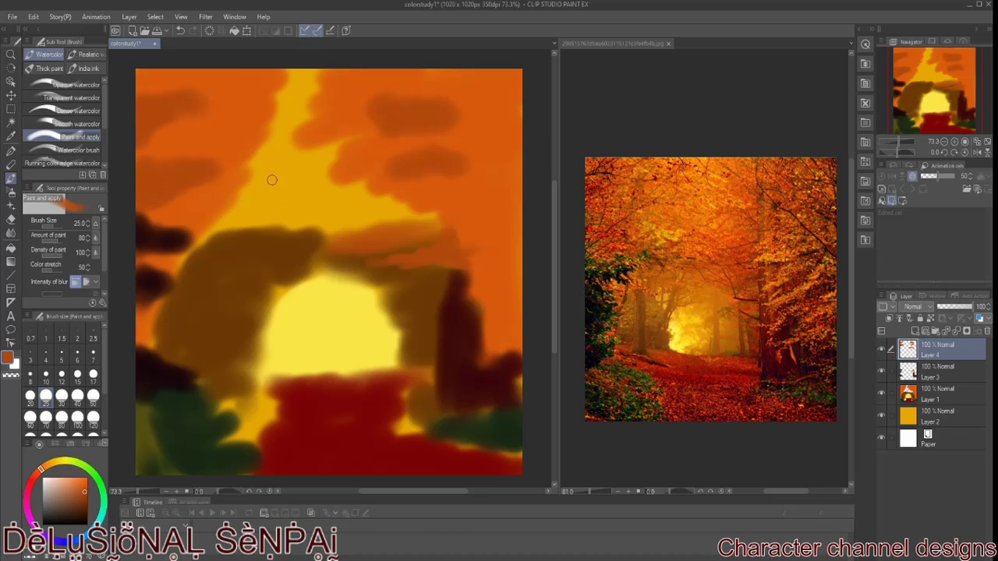
drag(270, 177, 314, 182)
drag(282, 109, 295, 111)
Brighten the archway glow down to the path with bright yellow from the photo.
click(719, 335)
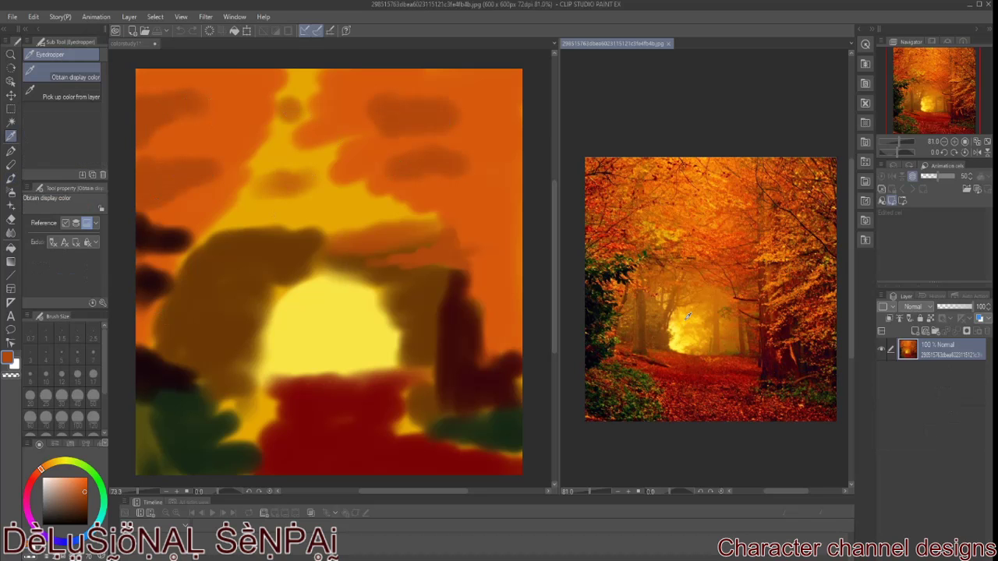
mouse_move(346, 283)
mouse_down()
mouse_move(363, 296)
mouse_move(382, 368)
mouse_move(350, 348)
mouse_move(270, 388)
mouse_up()
drag(288, 280, 402, 330)
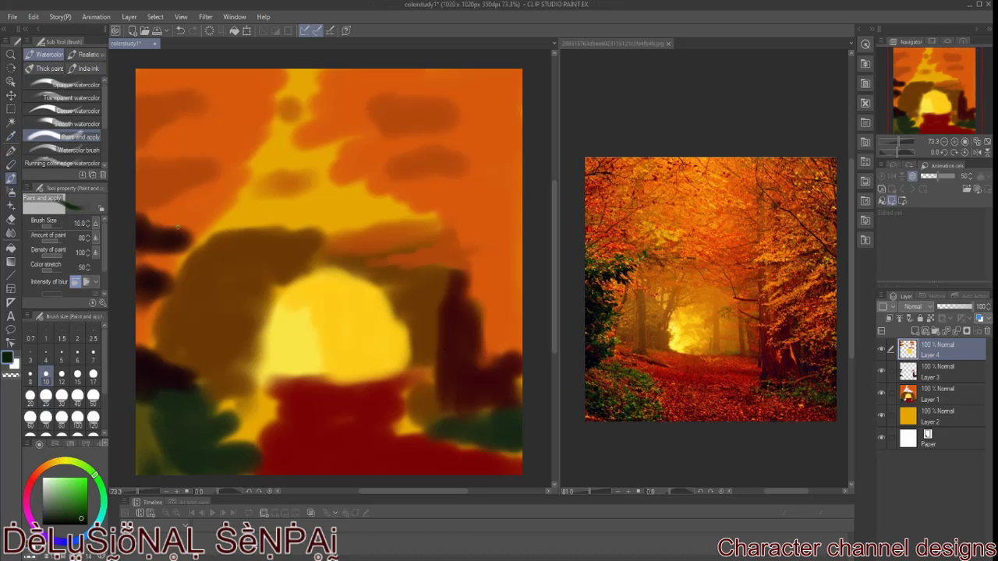
Paint dark green foliage along the left edge and in the lower-left and lower-right corners.
drag(178, 227, 140, 215)
drag(140, 268, 172, 282)
drag(205, 380, 163, 354)
drag(450, 432, 511, 414)
mouse_move(262, 449)
mouse_down()
mouse_move(211, 438)
mouse_move(141, 470)
mouse_move(200, 440)
mouse_move(139, 426)
mouse_up()
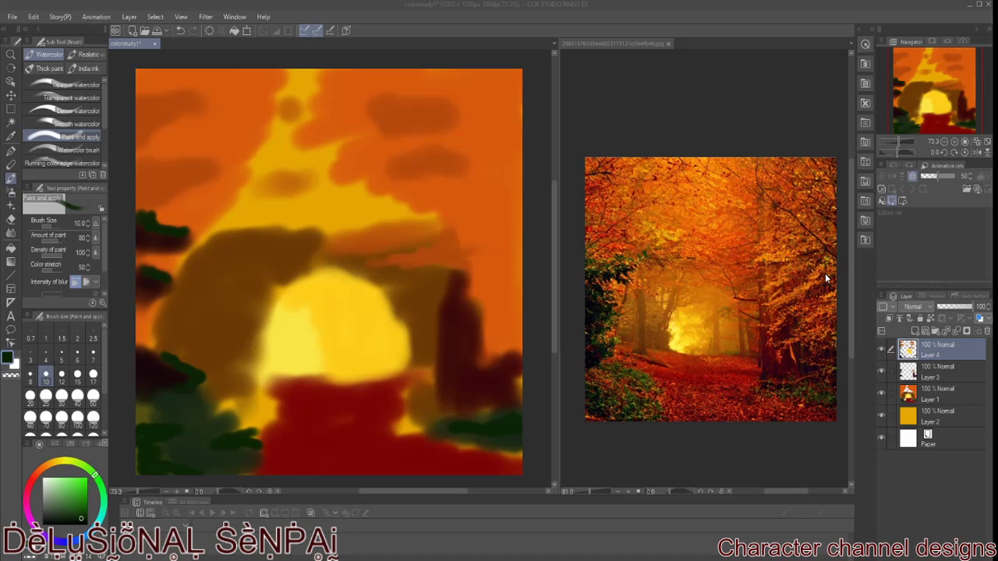
Dab small green leaves on the trees and below the glow, then sample a brown from the reference.
click(147, 185)
drag(218, 219, 234, 211)
drag(502, 391, 518, 384)
drag(364, 327, 402, 318)
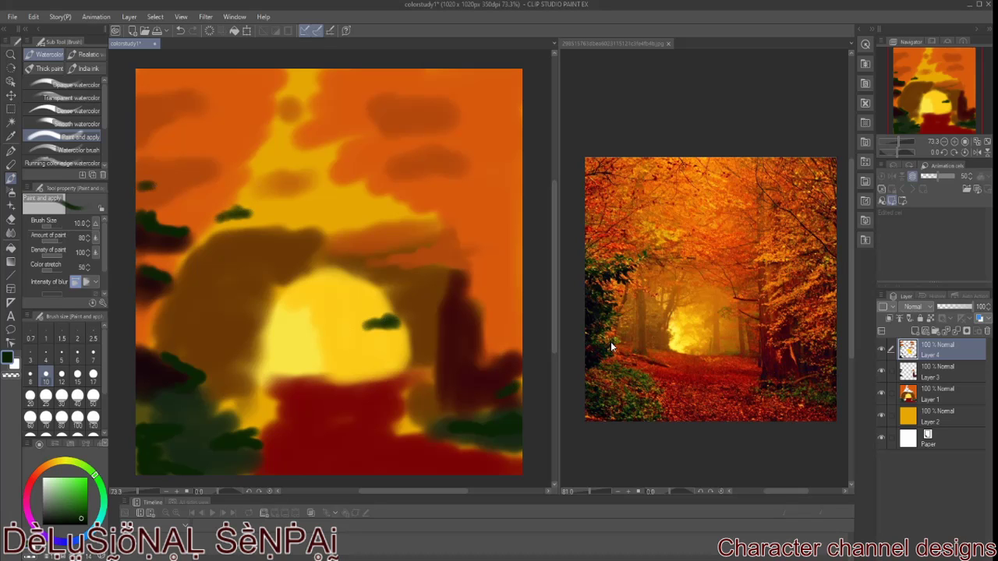
drag(264, 380, 238, 392)
alt+click(644, 326)
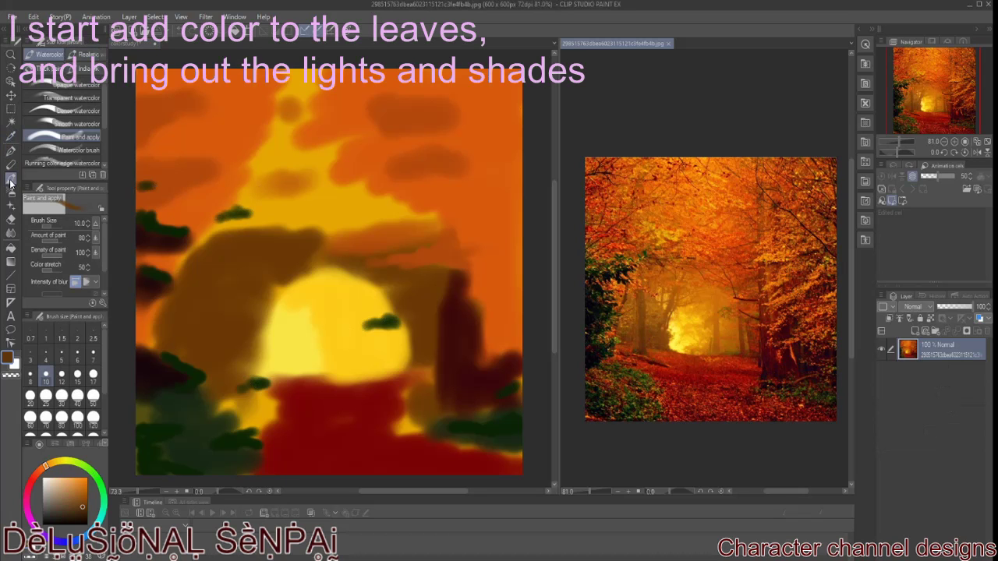
click(234, 374)
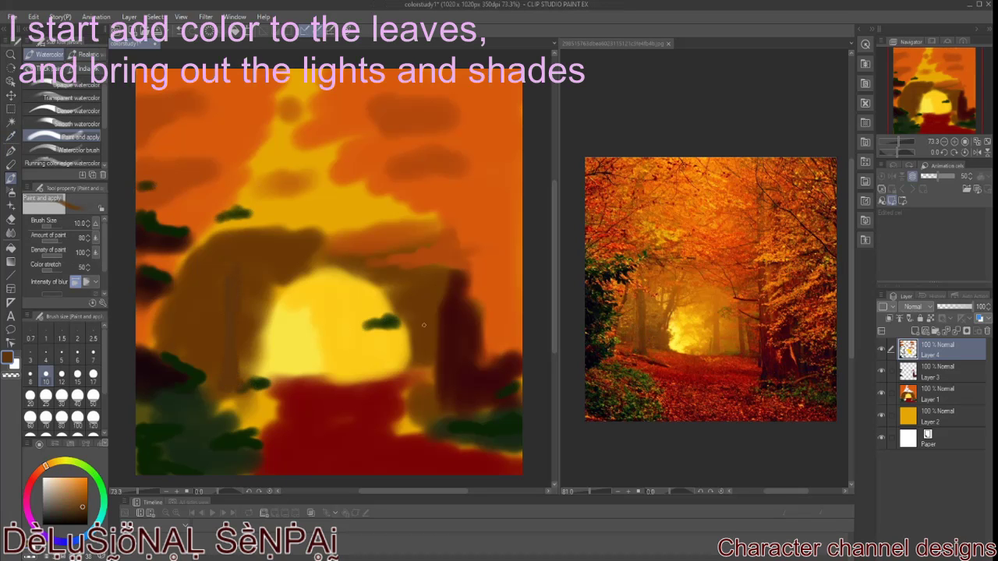
Paint brown trunks in the arch and on the right and left trees, adding a new layer.
drag(360, 279, 363, 377)
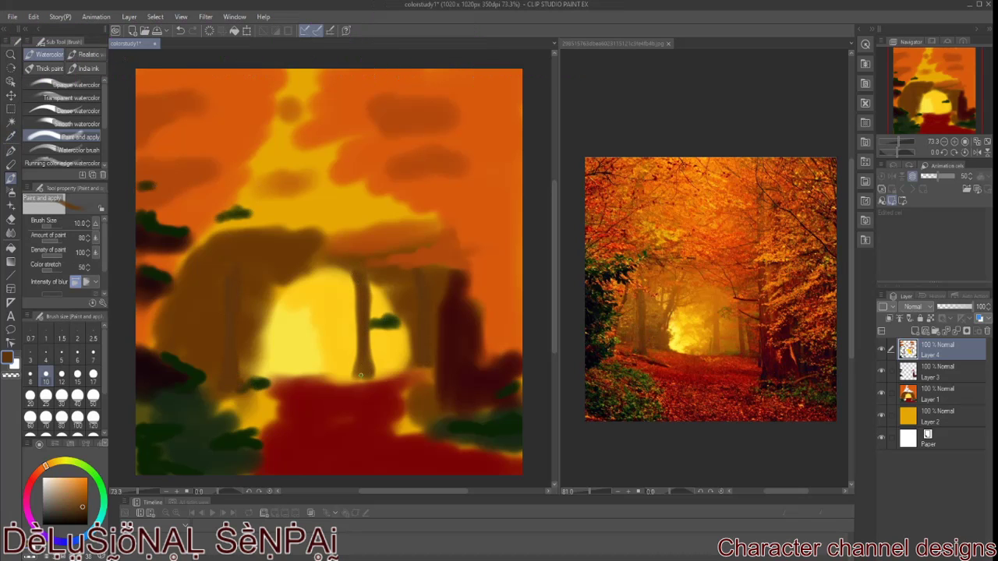
mouse_move(257, 378)
mouse_down()
mouse_move(313, 279)
mouse_move(274, 284)
mouse_up()
drag(468, 285, 477, 405)
drag(477, 371, 468, 425)
click(915, 330)
drag(479, 347, 497, 428)
drag(166, 324, 184, 360)
With a brownish red, outline the left trunk, add arch branches and a tall upper-right trunk.
alt+click(625, 301)
alt+click(535, 433)
drag(158, 328, 163, 365)
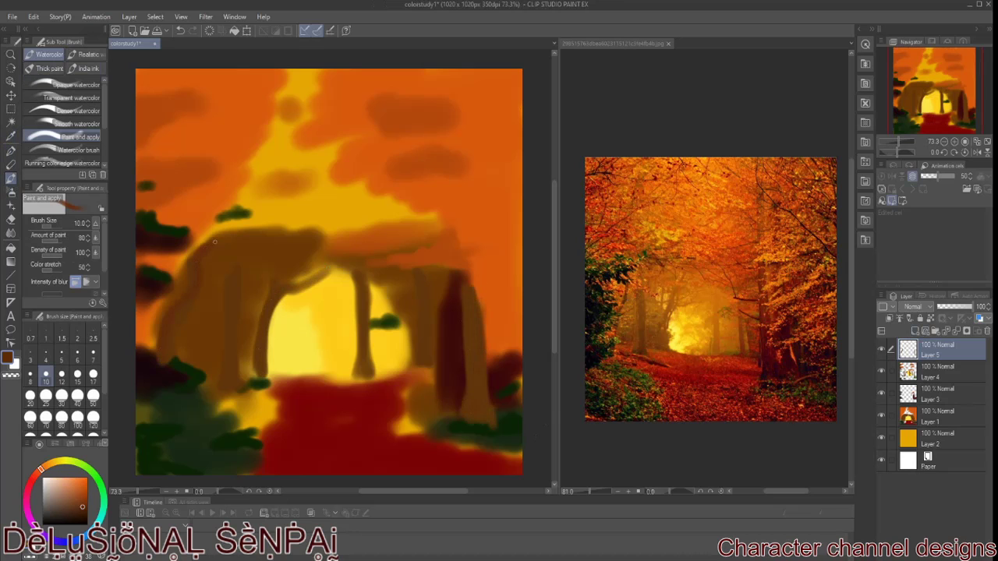
mouse_move(305, 289)
mouse_down()
mouse_move(271, 338)
mouse_move(319, 253)
mouse_up()
drag(459, 100, 467, 246)
drag(471, 178, 459, 74)
drag(509, 357, 514, 418)
mouse_move(447, 296)
mouse_down()
mouse_move(442, 407)
mouse_move(441, 389)
mouse_up()
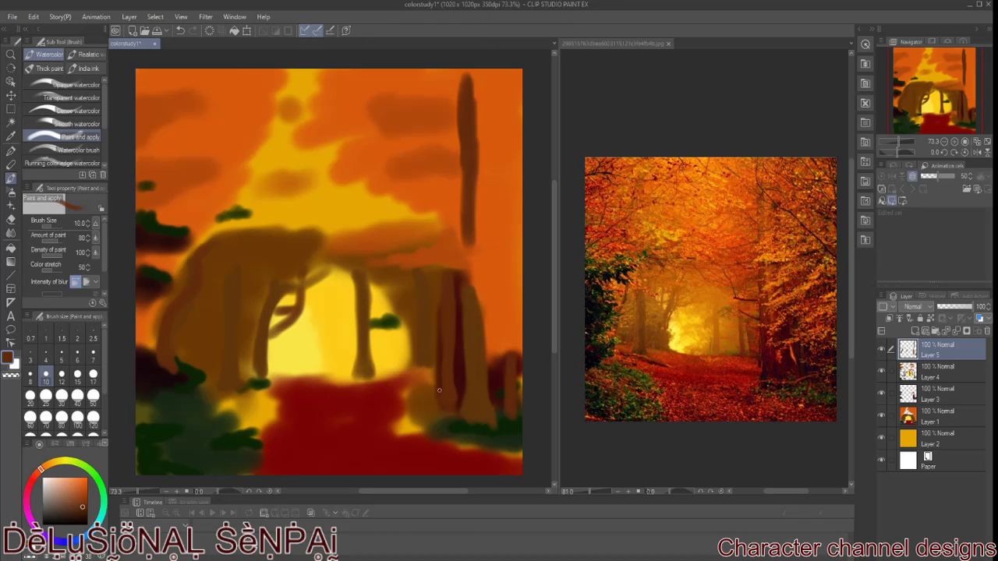
At brush size 4, paint thin trunks in the centre glow and beside the right tree.
click(45, 358)
drag(348, 332, 350, 384)
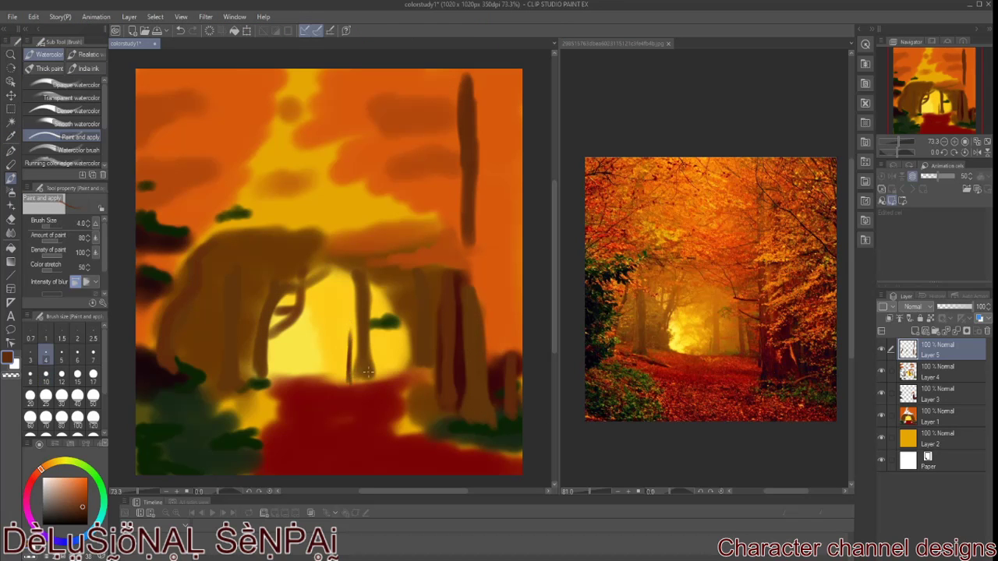
mouse_move(435, 271)
mouse_down()
mouse_move(431, 370)
mouse_move(433, 296)
mouse_move(408, 367)
mouse_up()
Add thin dark red-brown bark lines to the right trees and the left trunk.
alt+click(776, 357)
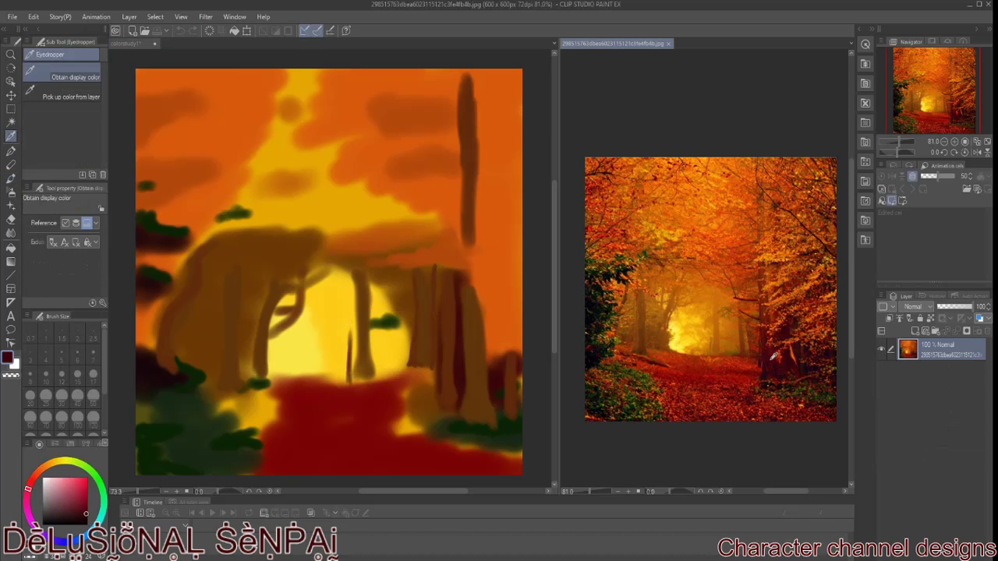
click(446, 300)
drag(446, 301, 445, 351)
drag(445, 360, 443, 408)
drag(444, 268, 442, 380)
drag(479, 303, 488, 419)
mouse_move(487, 365)
mouse_down()
mouse_move(495, 414)
mouse_move(488, 385)
mouse_move(517, 418)
mouse_up()
mouse_move(424, 267)
mouse_down()
mouse_move(426, 300)
mouse_move(425, 263)
mouse_up()
drag(187, 361, 210, 251)
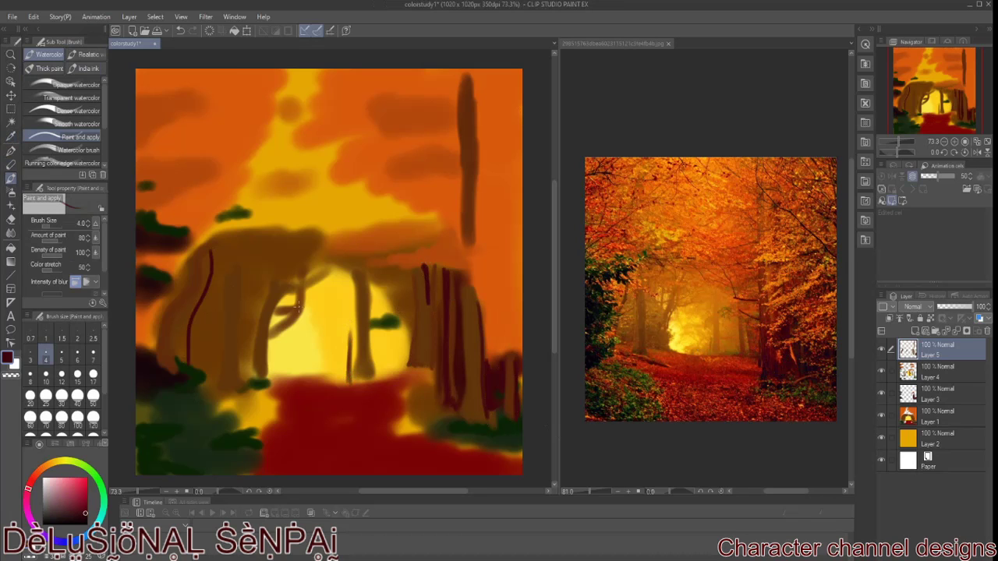
drag(224, 311, 214, 382)
Add orange-brown highlights and branches to the central trunks.
alt+click(664, 293)
click(260, 332)
drag(259, 332, 300, 308)
drag(243, 338, 266, 230)
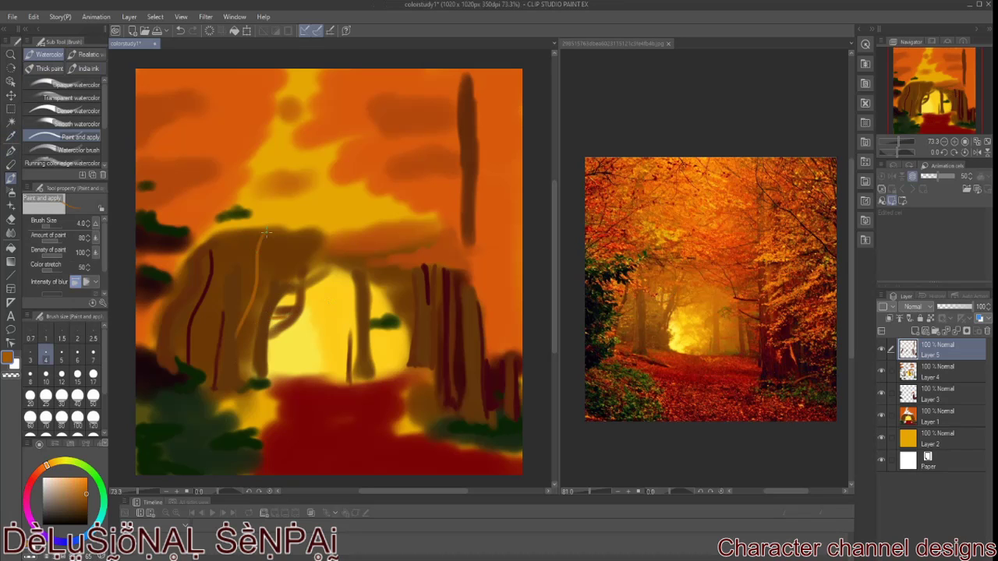
mouse_move(240, 379)
mouse_down()
mouse_move(247, 234)
mouse_move(290, 236)
mouse_up()
drag(406, 364, 396, 264)
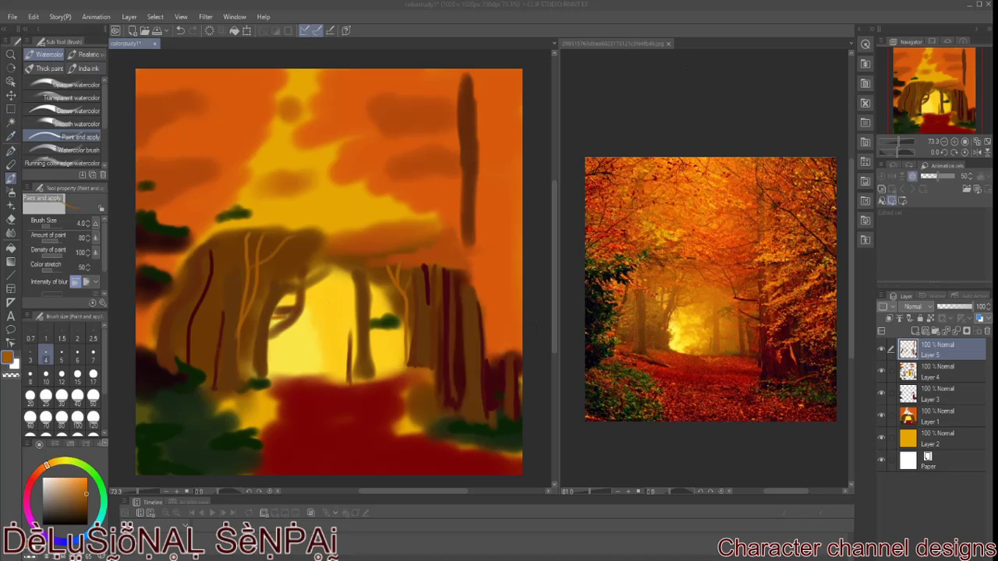
Draw dark red branches sweeping up from the right edge, with twigs near the top right.
alt+click(695, 254)
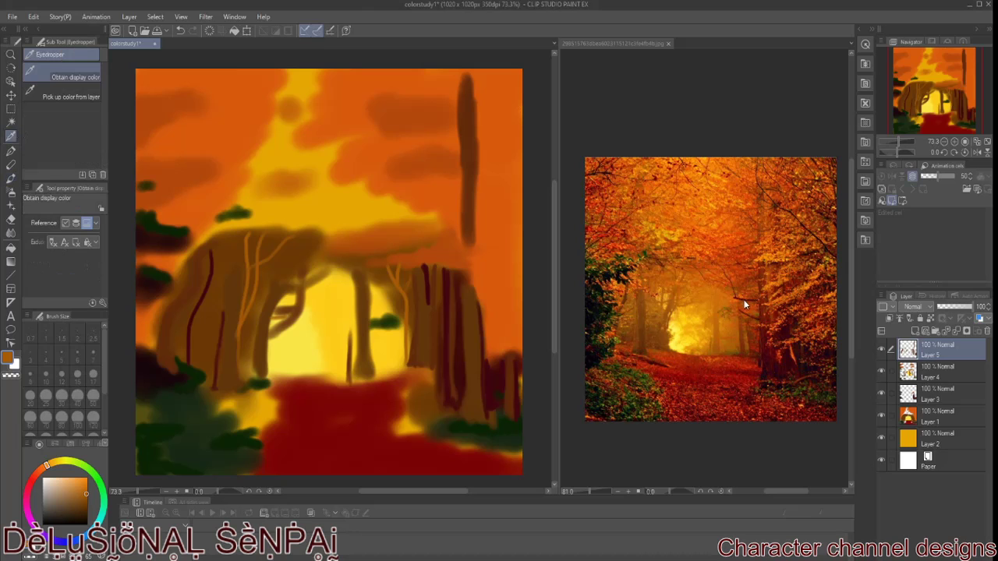
click(424, 290)
drag(369, 264, 432, 278)
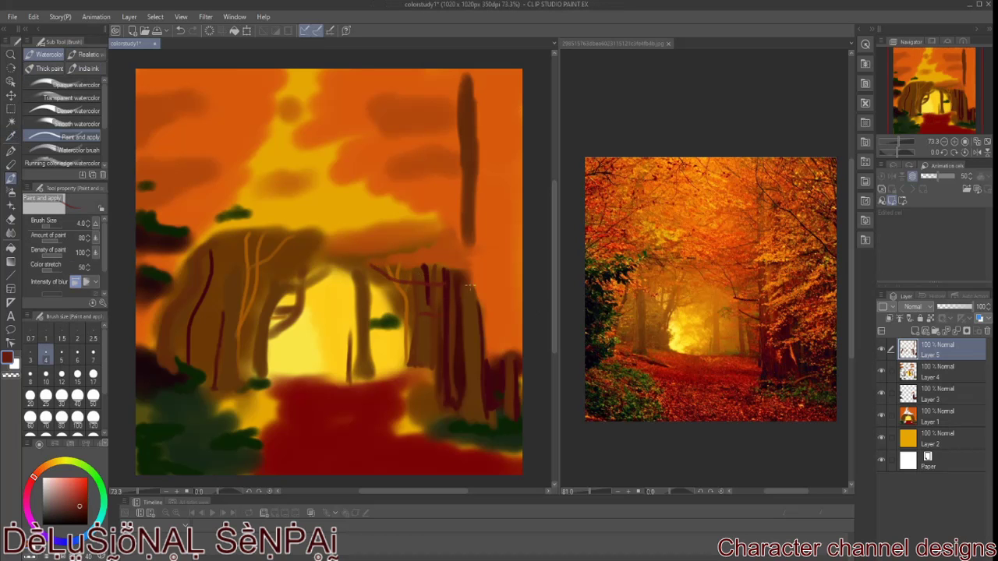
drag(521, 210, 326, 76)
drag(360, 103, 360, 69)
drag(344, 138, 386, 146)
drag(511, 135, 446, 121)
drag(511, 134, 521, 141)
mouse_move(512, 71)
mouse_down()
mouse_move(505, 104)
mouse_move(515, 103)
mouse_move(501, 113)
mouse_up()
drag(507, 140, 512, 302)
Add thin bare twigs along the left side and near the top of the canopy.
drag(173, 117, 153, 167)
drag(154, 70, 150, 86)
drag(161, 74, 171, 71)
drag(173, 203, 160, 269)
drag(290, 72, 299, 80)
drag(273, 129, 284, 122)
drag(298, 76, 309, 78)
drag(282, 224, 280, 204)
On a new layer, dab light-orange leaves sampled from the reference across the trunks and right trees.
click(915, 331)
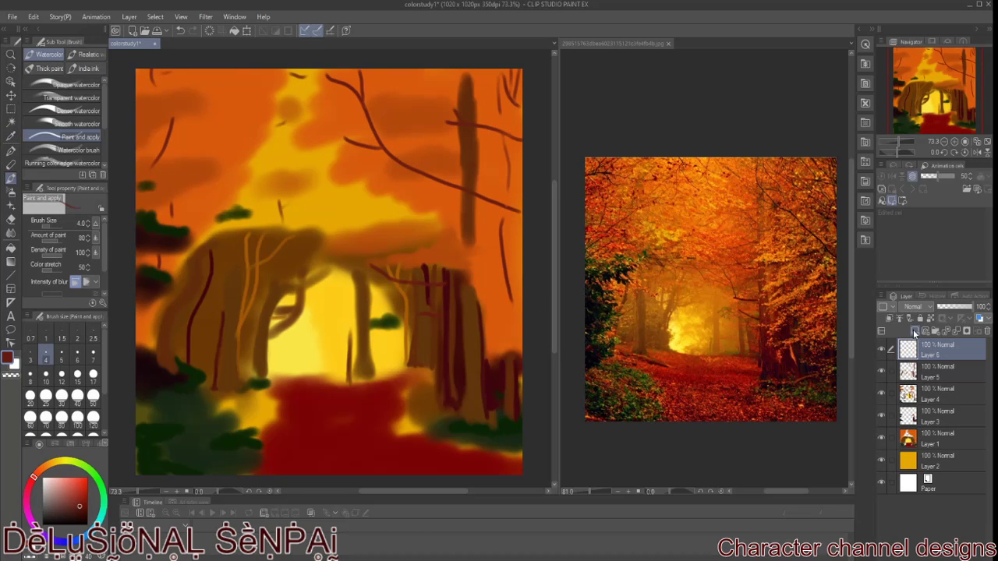
key(i)
click(781, 302)
click(544, 472)
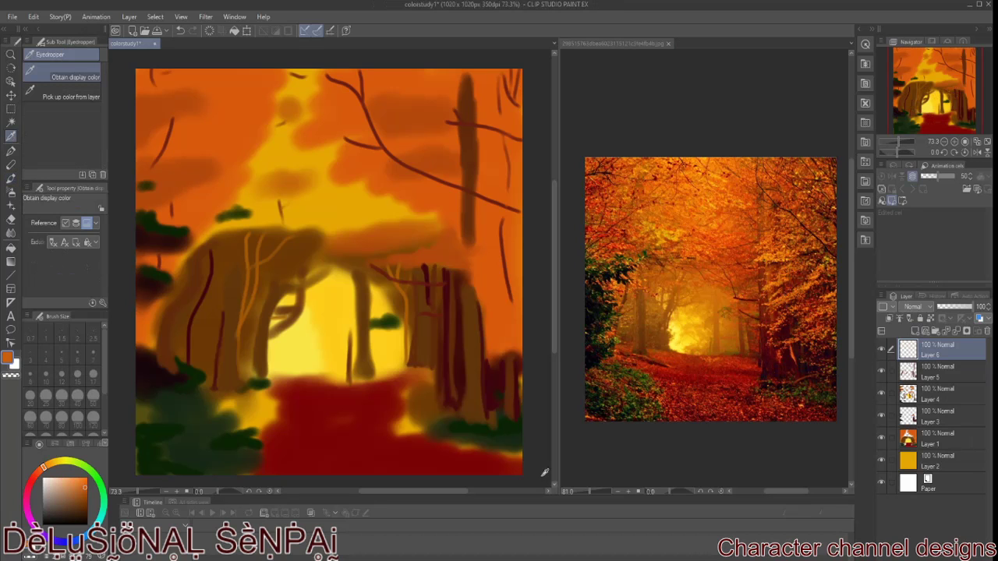
key(b)
drag(459, 341, 483, 335)
mouse_move(458, 299)
mouse_down()
mouse_move(511, 286)
mouse_move(521, 271)
mouse_up()
drag(306, 297, 333, 288)
drag(267, 344, 293, 337)
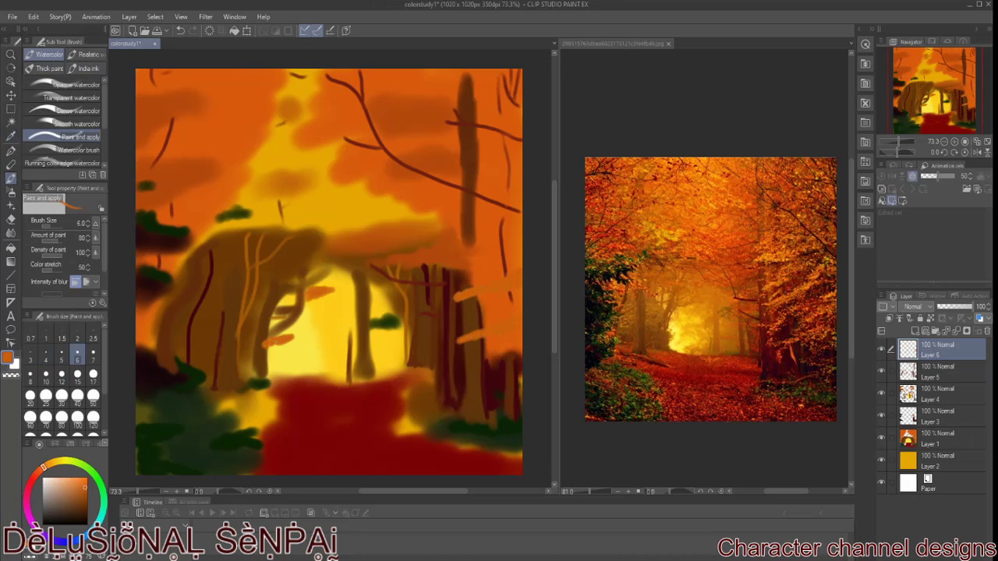
Sample a lighter tone and dab pale yellow leaves in the centre and over the right trees.
key(i)
click(691, 331)
click(12, 177)
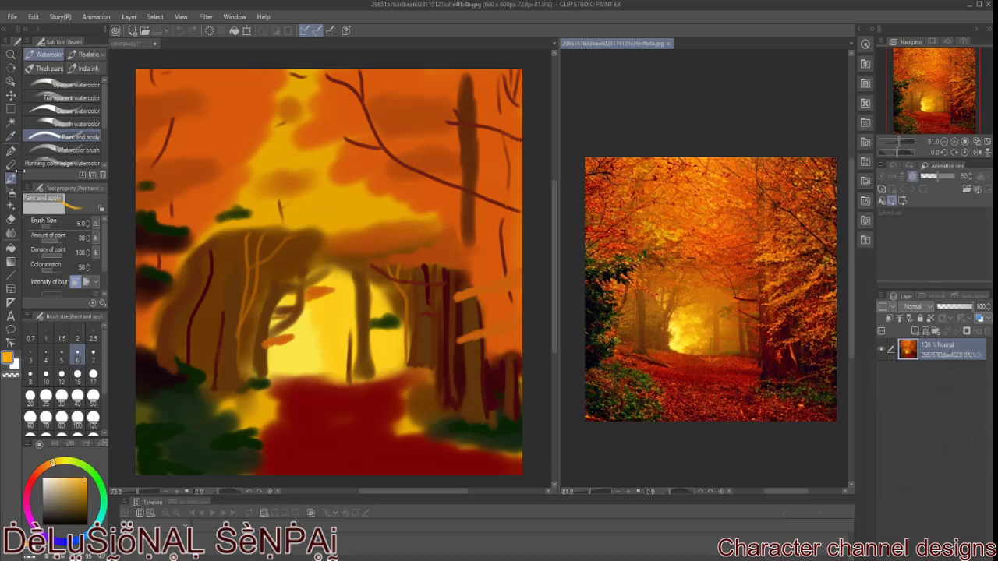
click(331, 329)
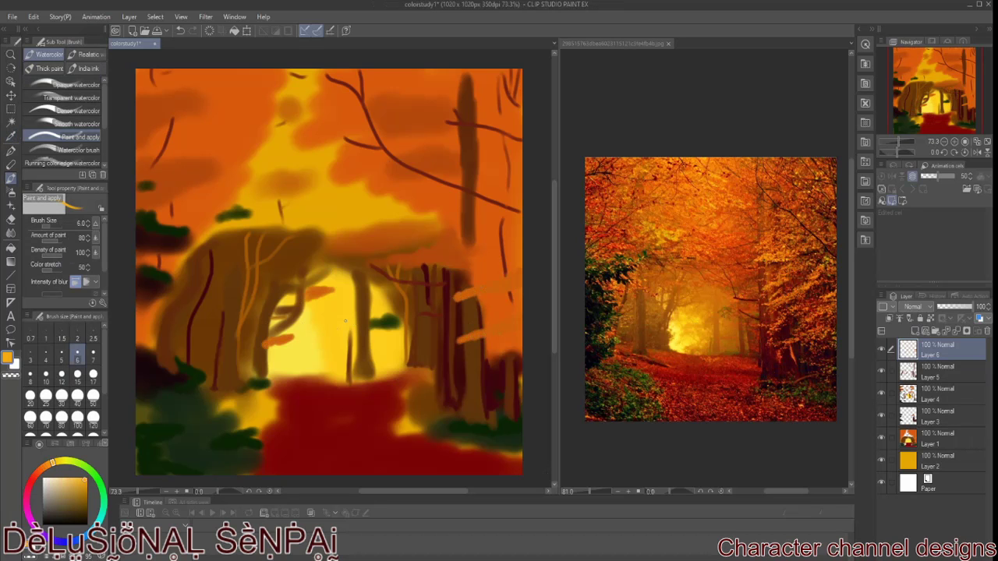
drag(379, 304, 401, 299)
drag(345, 337, 322, 345)
drag(339, 297, 356, 293)
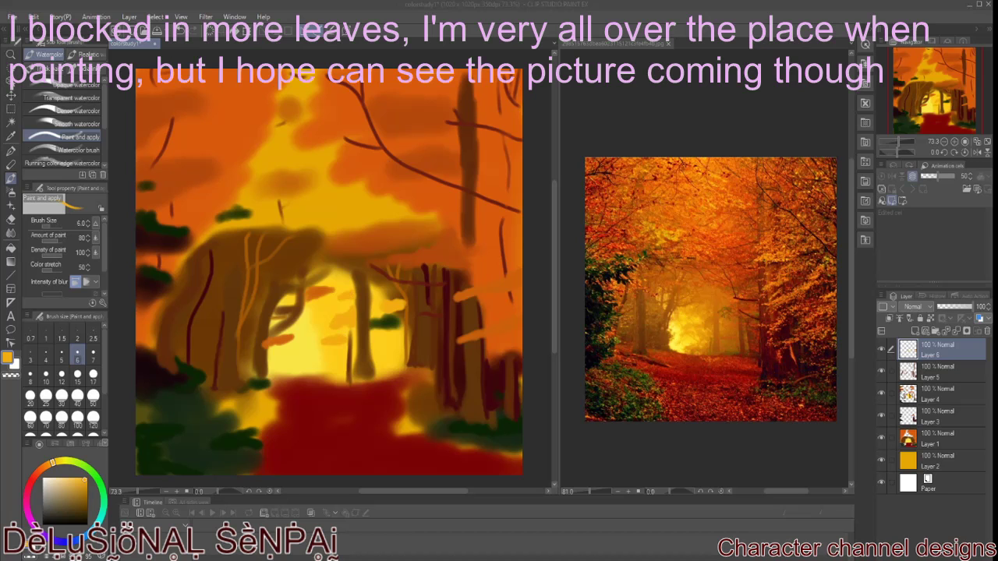
drag(405, 327, 380, 327)
drag(439, 382, 514, 355)
Dab pale yellow-orange light between the trunks and add another new layer.
click(12, 137)
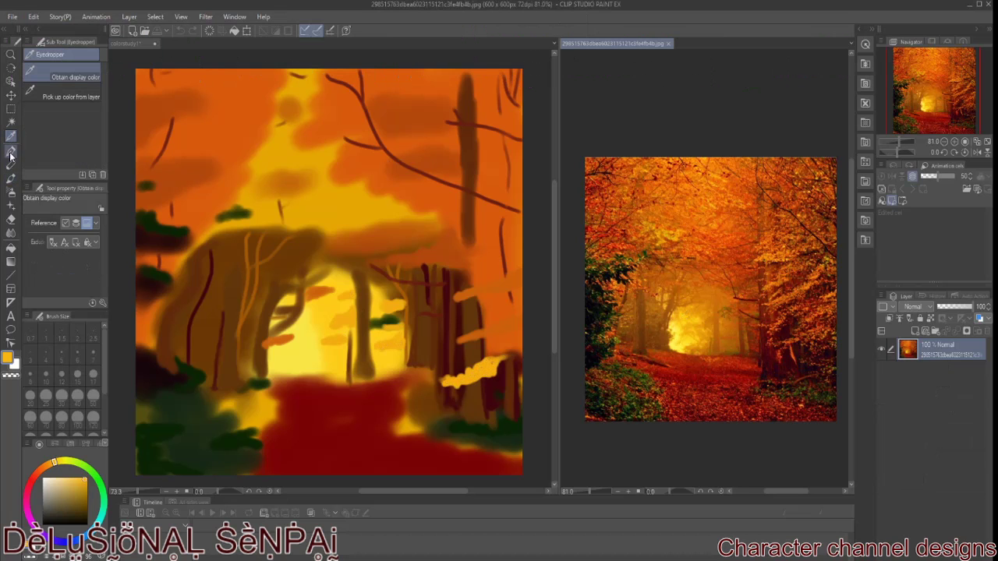
click(11, 177)
mouse_move(299, 337)
mouse_down()
mouse_move(335, 348)
mouse_move(328, 378)
mouse_move(273, 347)
mouse_up()
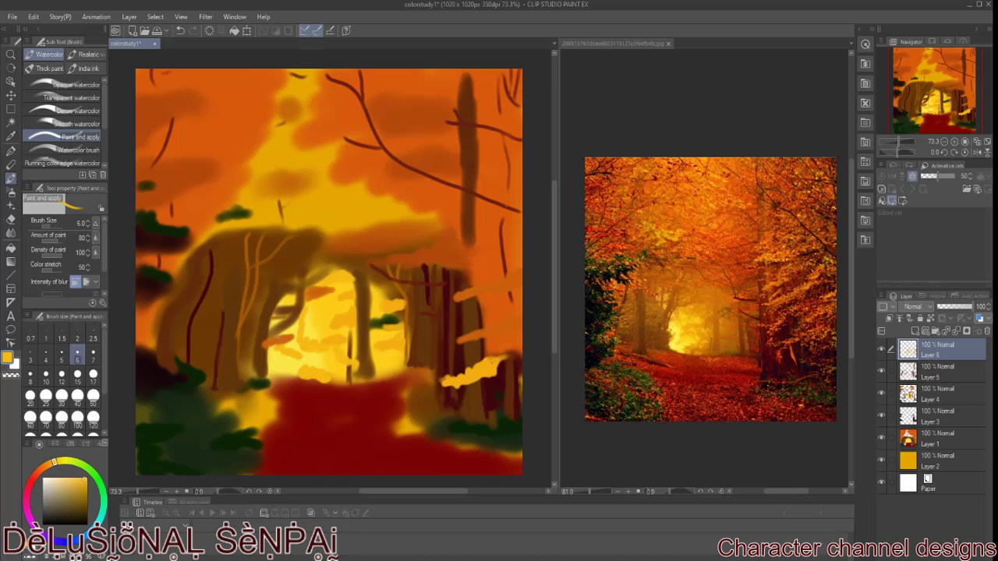
click(916, 330)
Eyedrop an orange from the reference and paint light-orange leaf strokes across the upper canopy.
key(i)
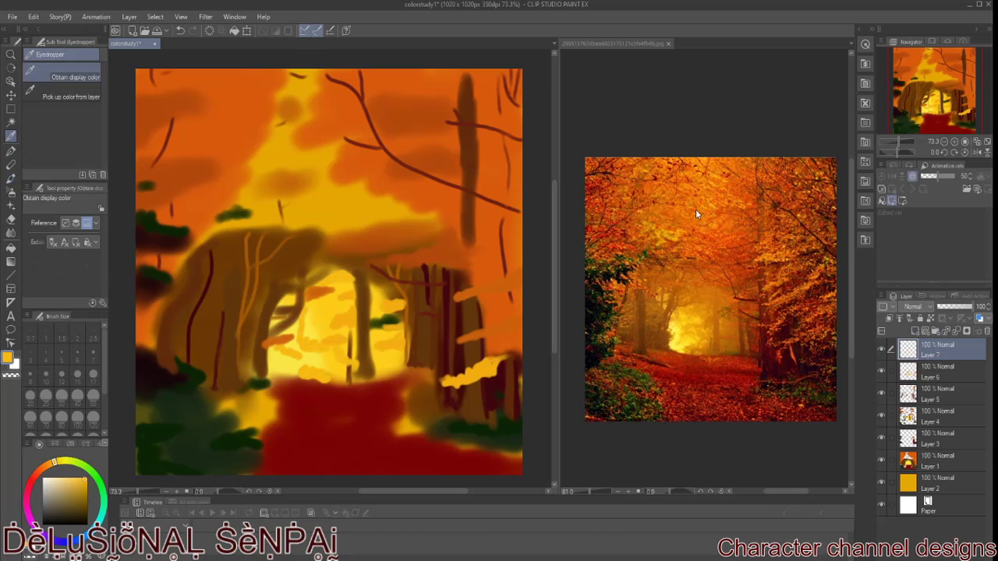
click(693, 209)
click(11, 178)
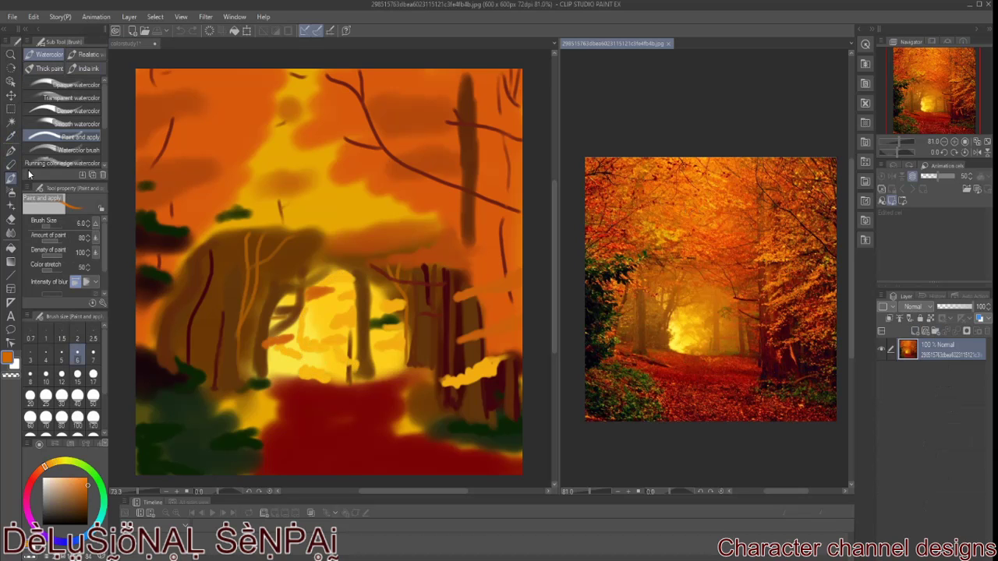
click(219, 131)
drag(402, 133, 446, 134)
drag(373, 136, 471, 136)
drag(338, 142, 361, 141)
mouse_move(361, 103)
mouse_down()
mouse_move(352, 91)
mouse_move(410, 97)
mouse_up()
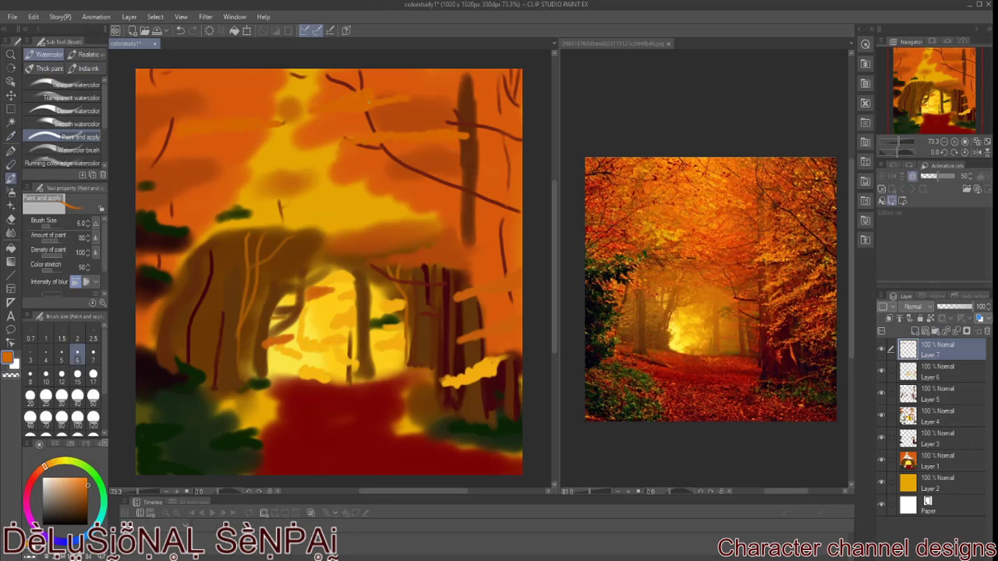
Add orange leaf strokes over the trunk tops and the right-hand trees.
mouse_move(395, 226)
mouse_down()
mouse_move(292, 226)
mouse_move(391, 216)
mouse_up()
drag(211, 232, 276, 220)
drag(256, 175, 312, 170)
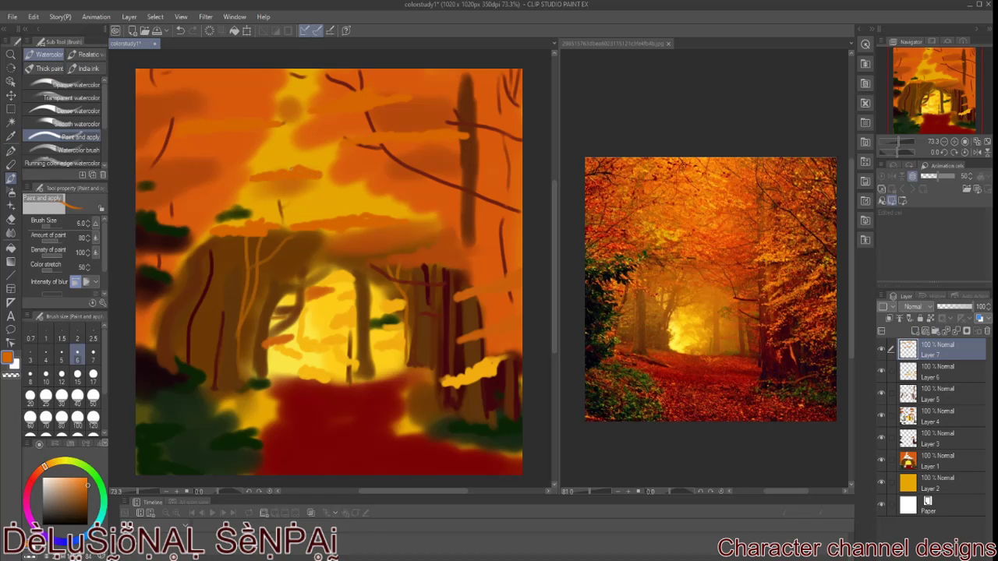
drag(452, 337, 482, 329)
mouse_move(507, 364)
mouse_down()
mouse_move(469, 366)
mouse_move(521, 357)
mouse_up()
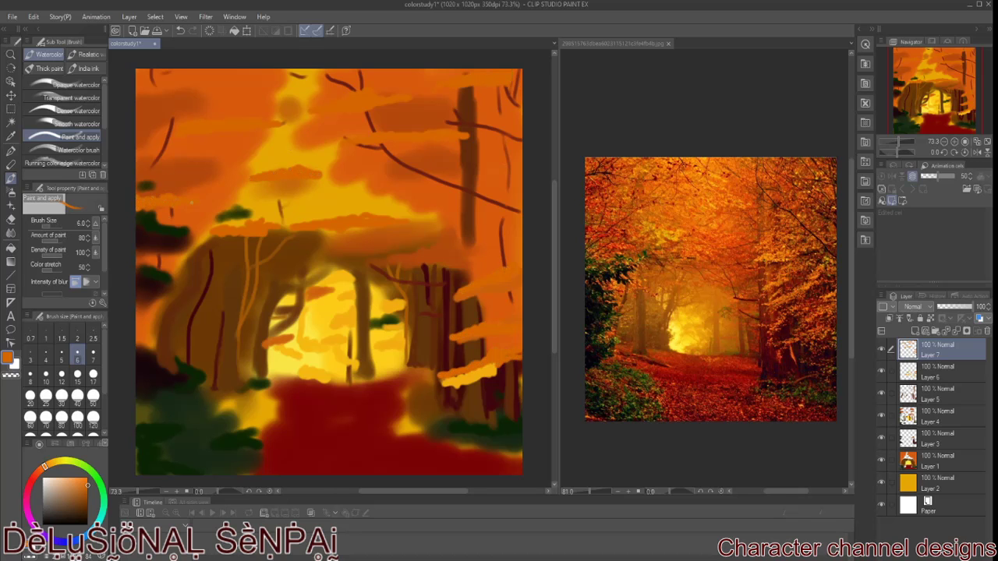
Scatter small orange fallen-leaf dots across the red path.
click(473, 450)
click(286, 432)
click(272, 462)
click(494, 469)
click(366, 419)
click(309, 397)
click(327, 417)
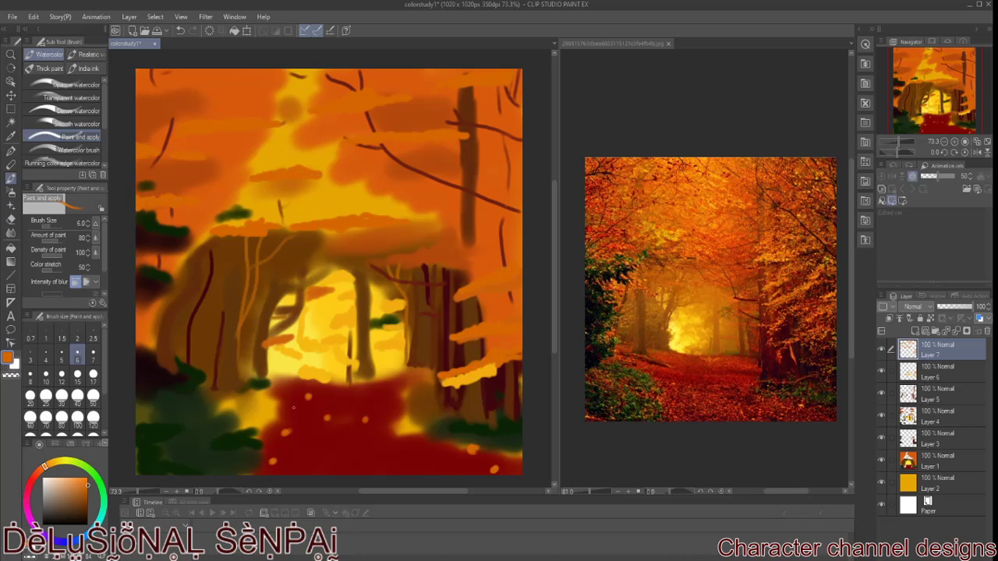
click(346, 395)
click(375, 454)
click(395, 385)
click(409, 436)
click(311, 444)
click(392, 405)
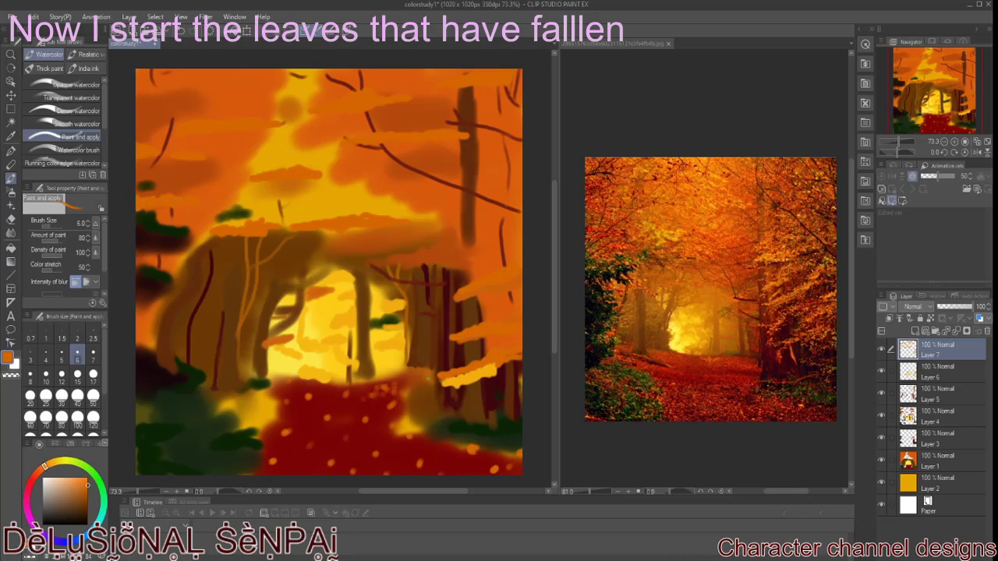
On a new layer, dab dark red spots from the reference onto the path.
key(ctrl+shift+n)
alt+click(673, 382)
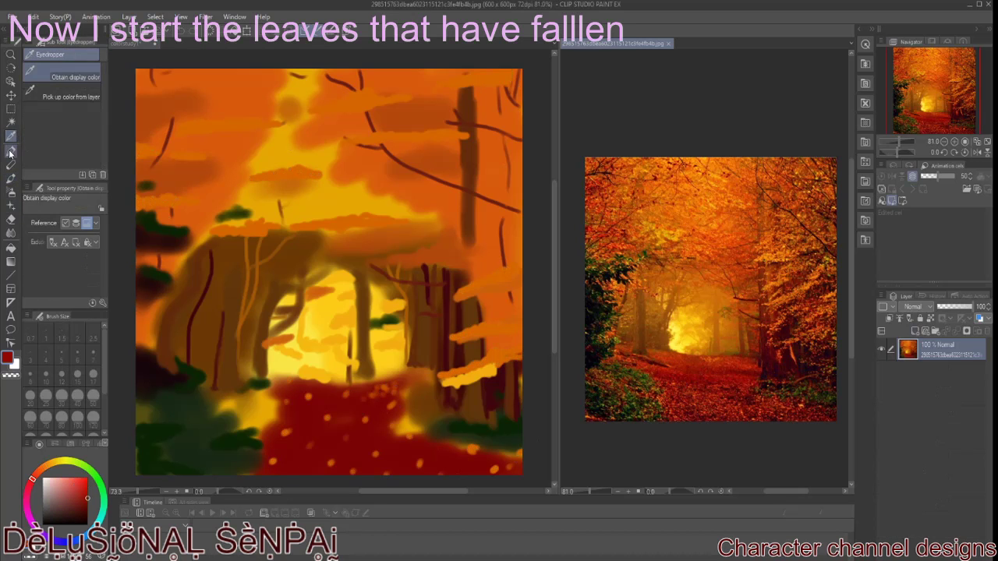
click(340, 417)
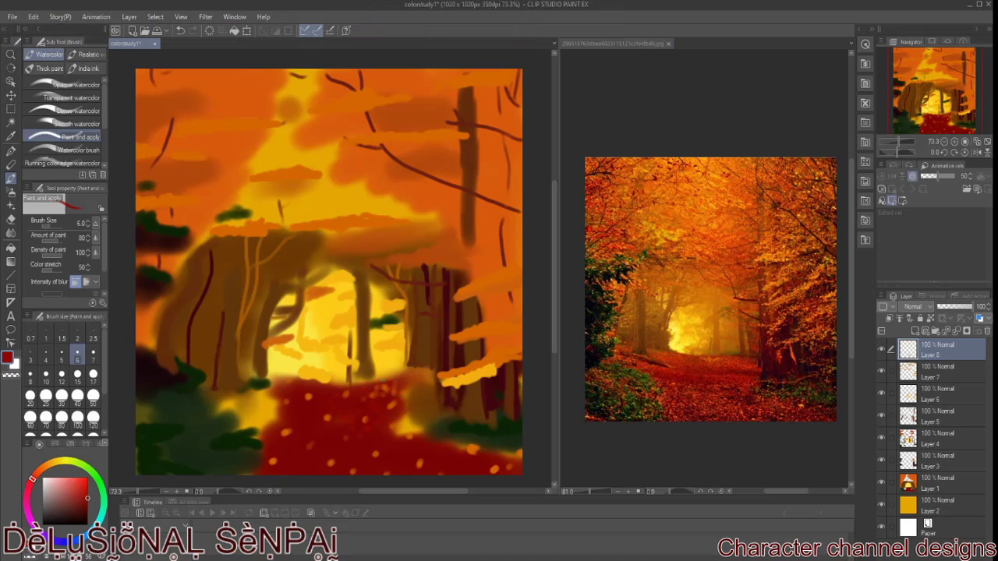
click(327, 416)
click(286, 433)
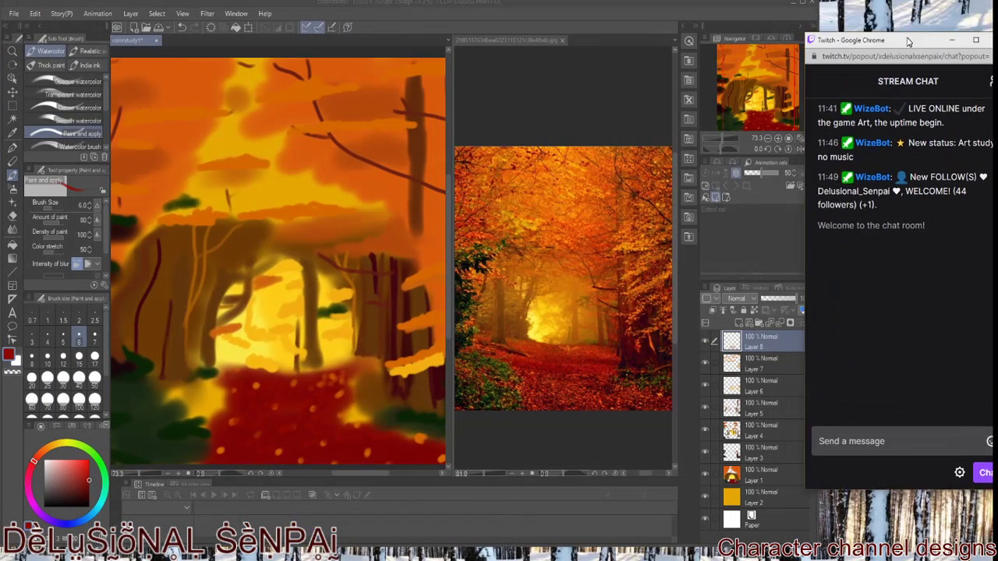
Narrow and raise the stream chat window, zoom out, and dab orange leaves on the red foreground.
drag(761, 181, 824, 181)
drag(865, 57, 877, 6)
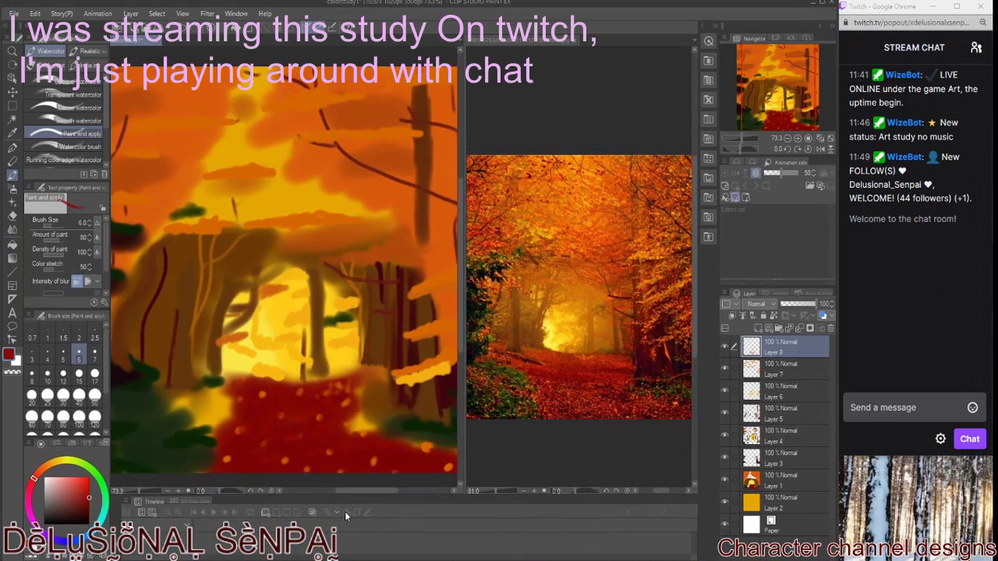
scroll(402, 492, down, 1)
scroll(382, 492, down, 1)
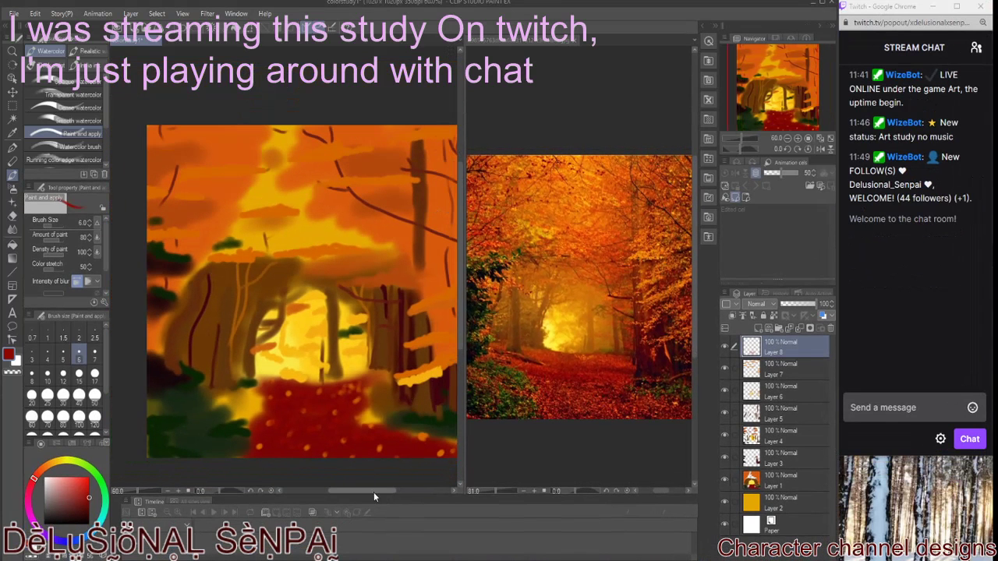
scroll(359, 489, down, 1)
scroll(603, 462, down, 2)
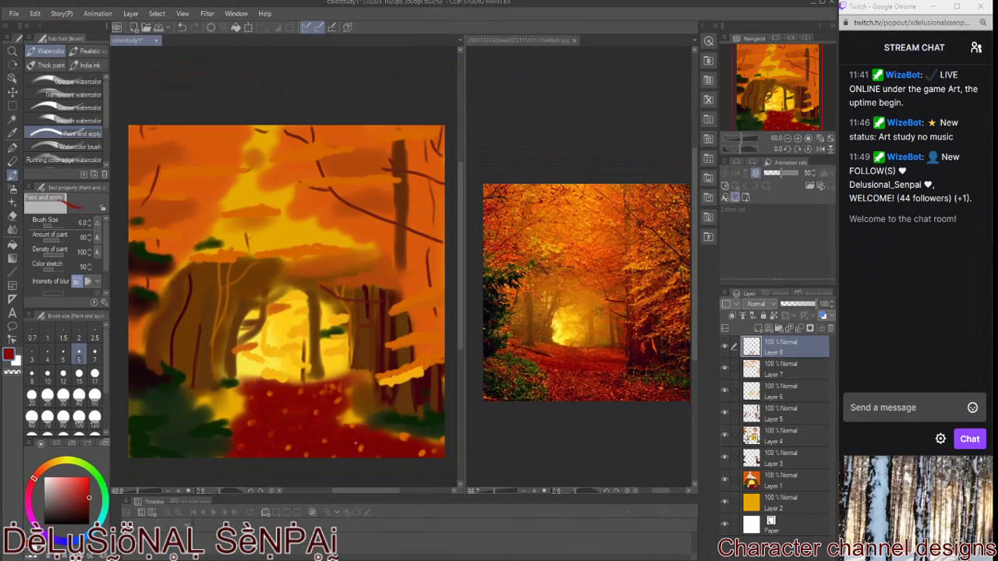
click(347, 421)
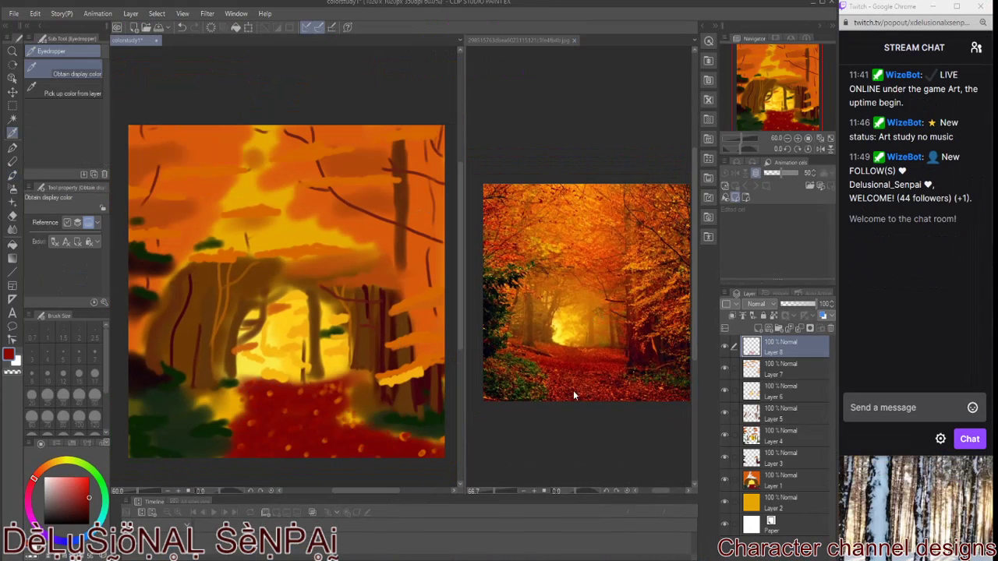
alt+click(303, 430)
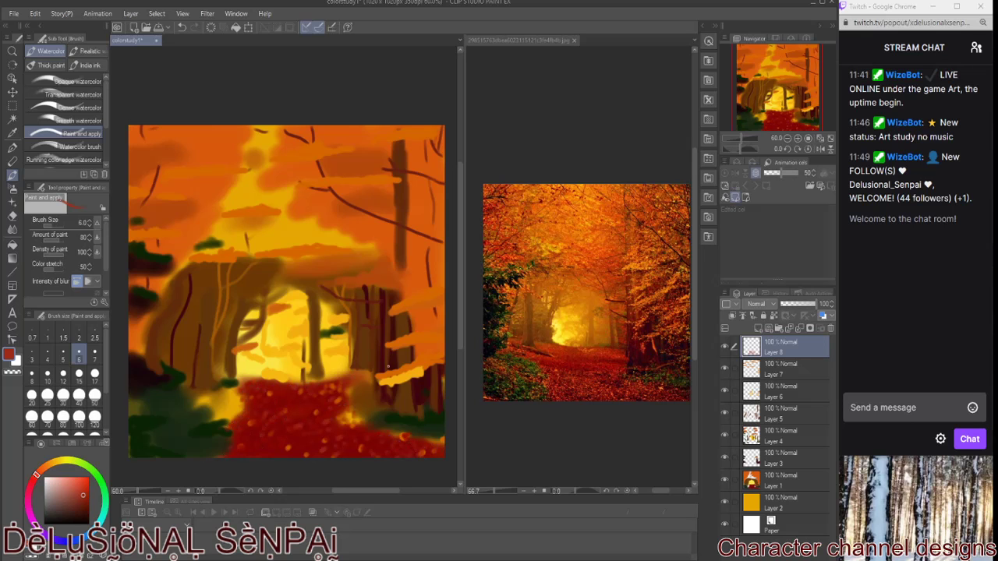
Eyedrop path reds from the reference and add a new empty layer above Layer 8.
key(i)
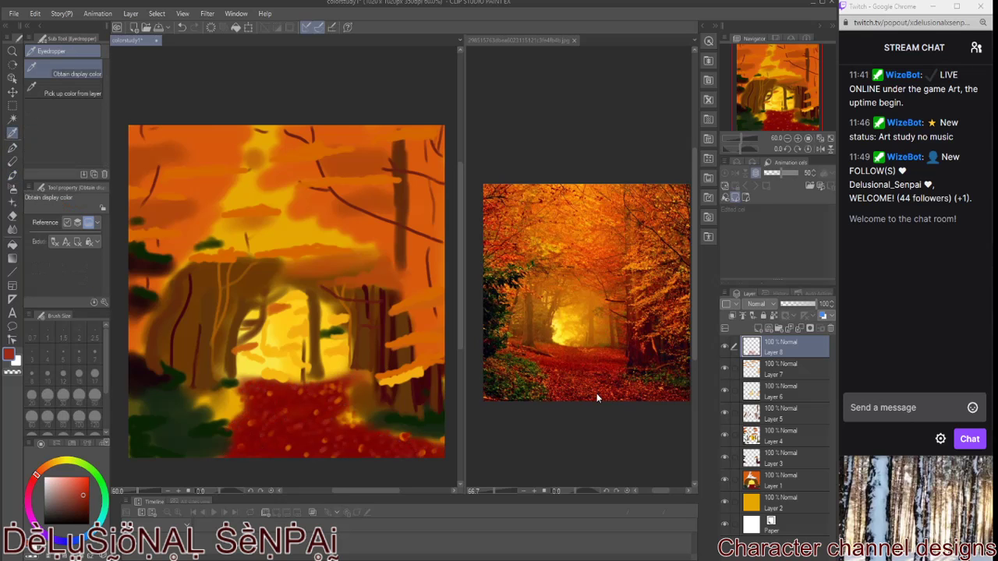
click(598, 394)
click(598, 387)
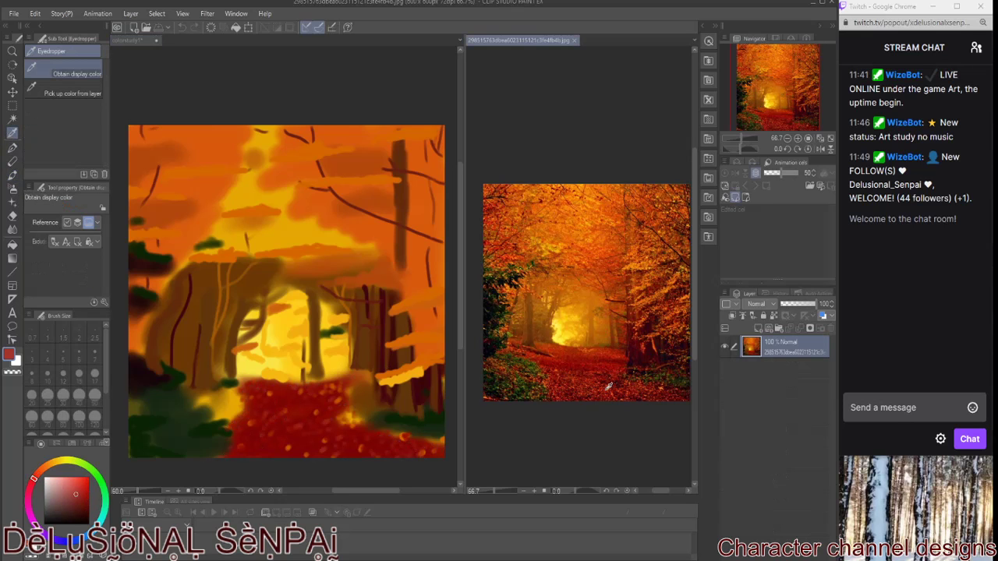
click(12, 175)
click(131, 40)
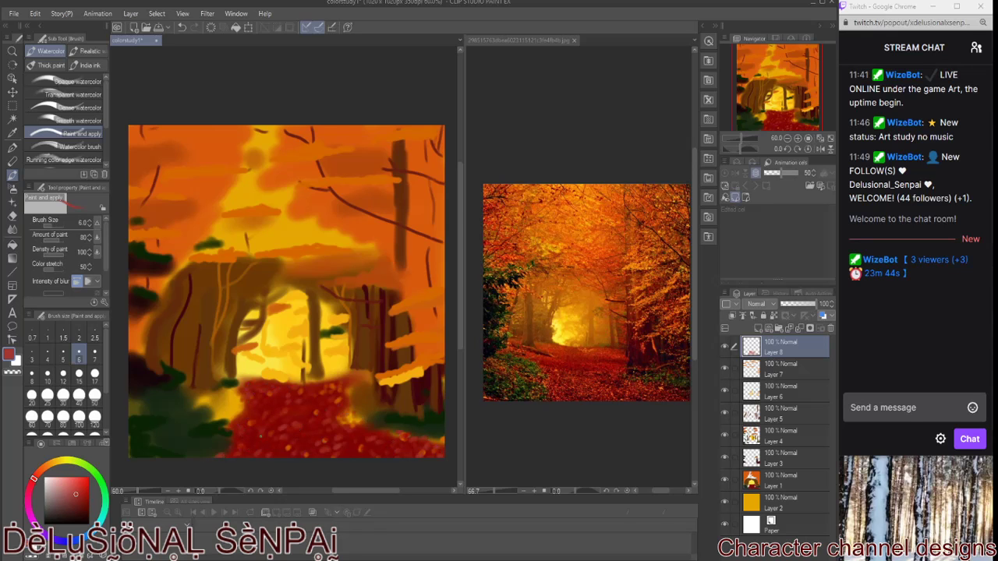
key(i)
click(647, 296)
click(675, 287)
key(b)
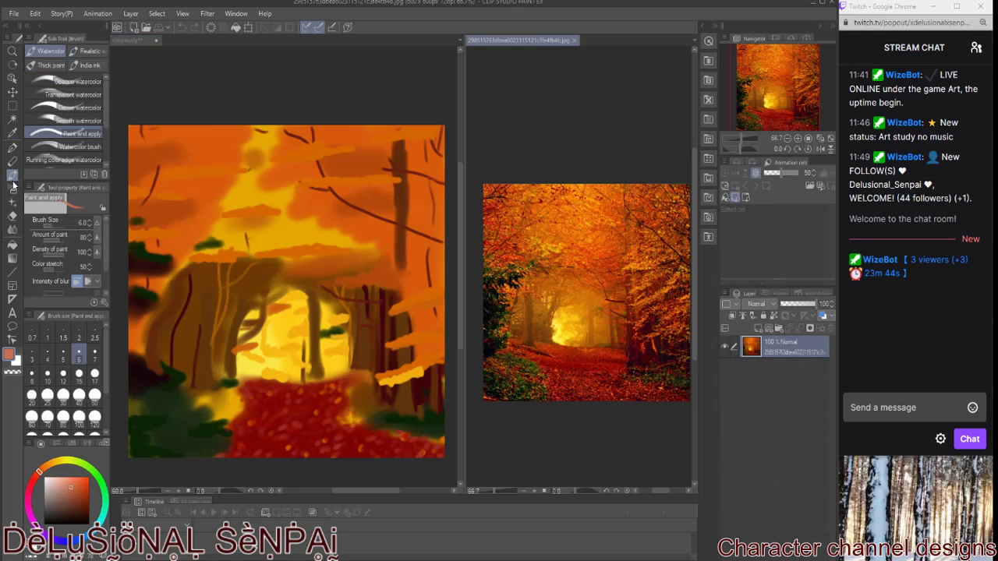
key(ctrl+Tab)
click(761, 331)
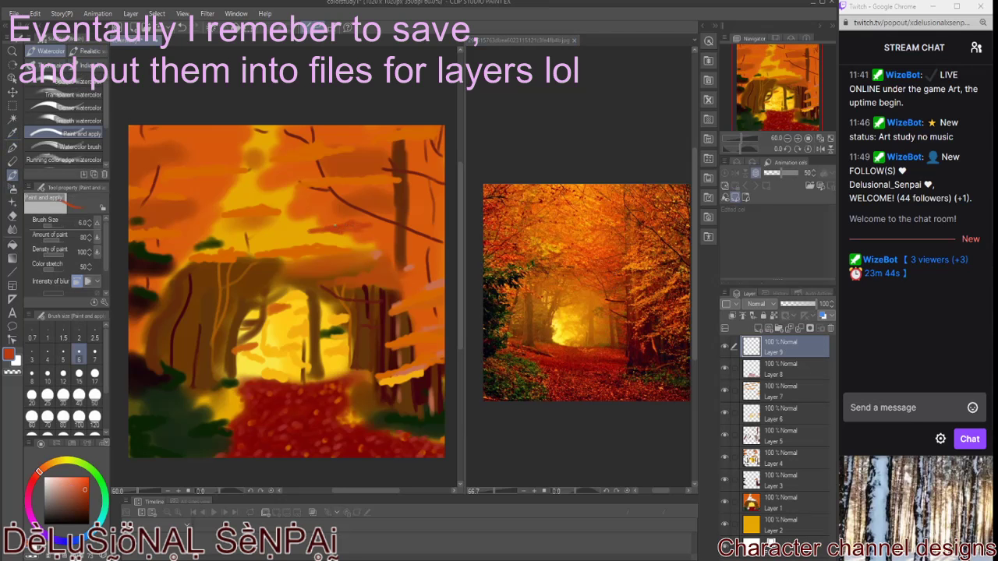
Switch to Transparent watercolor size 25, darken the middle foliage and brighten the central glow yellow.
drag(233, 187, 199, 199)
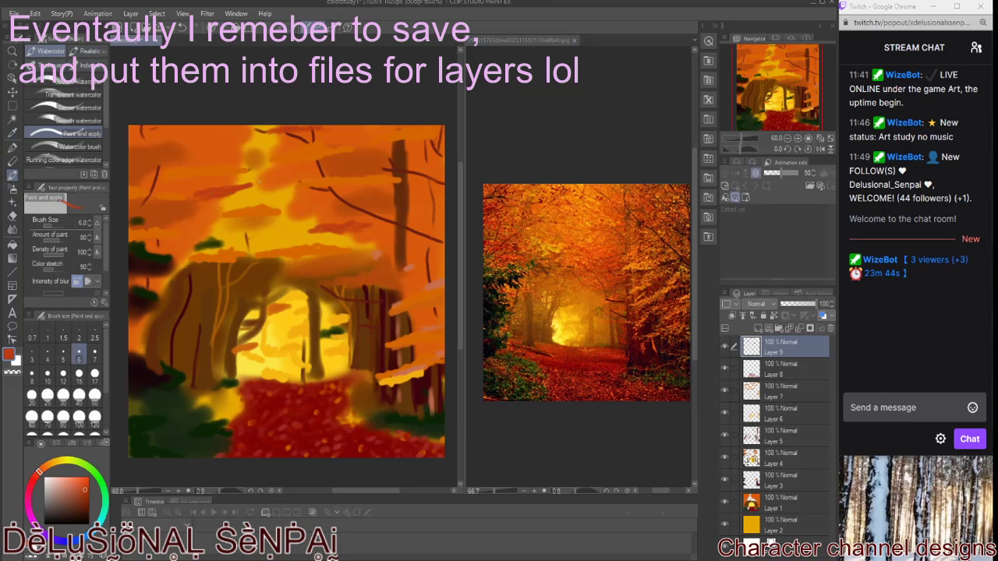
click(73, 95)
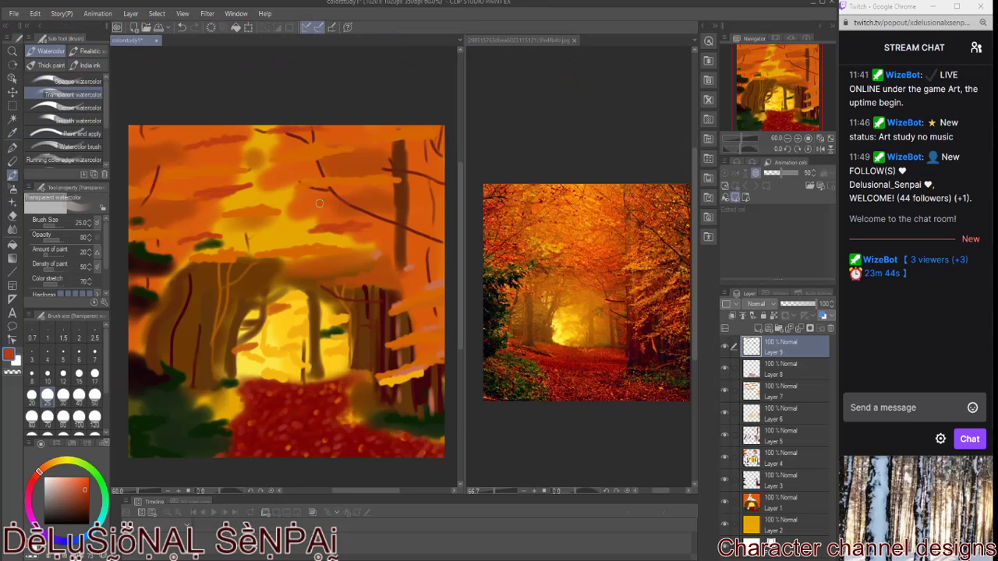
drag(312, 234, 361, 242)
mouse_move(287, 344)
mouse_down()
mouse_move(262, 327)
mouse_move(347, 373)
mouse_up()
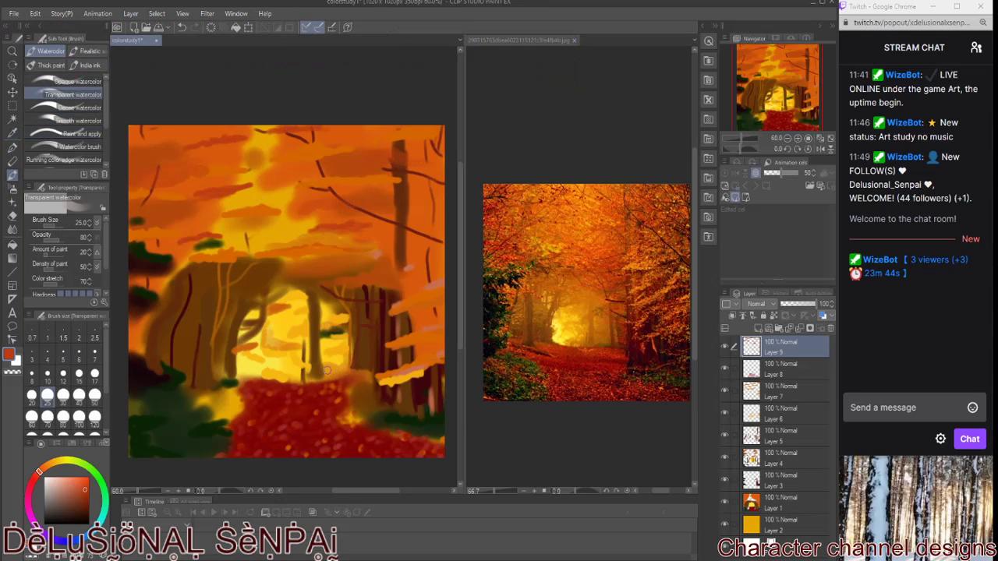
Sample a dark colour and paint dark strokes along the bottom and central trunks.
click(13, 133)
click(621, 364)
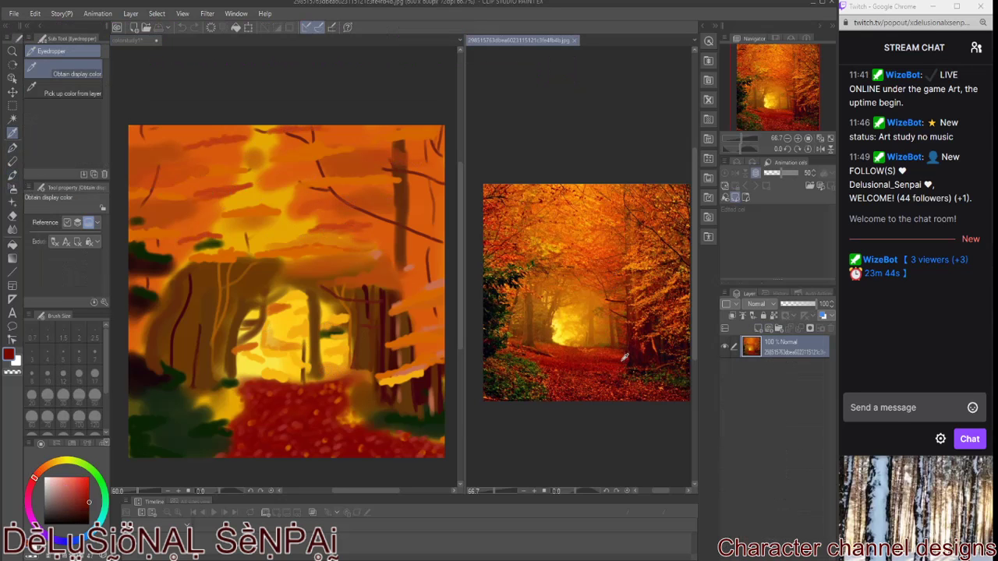
click(13, 177)
drag(388, 405, 308, 416)
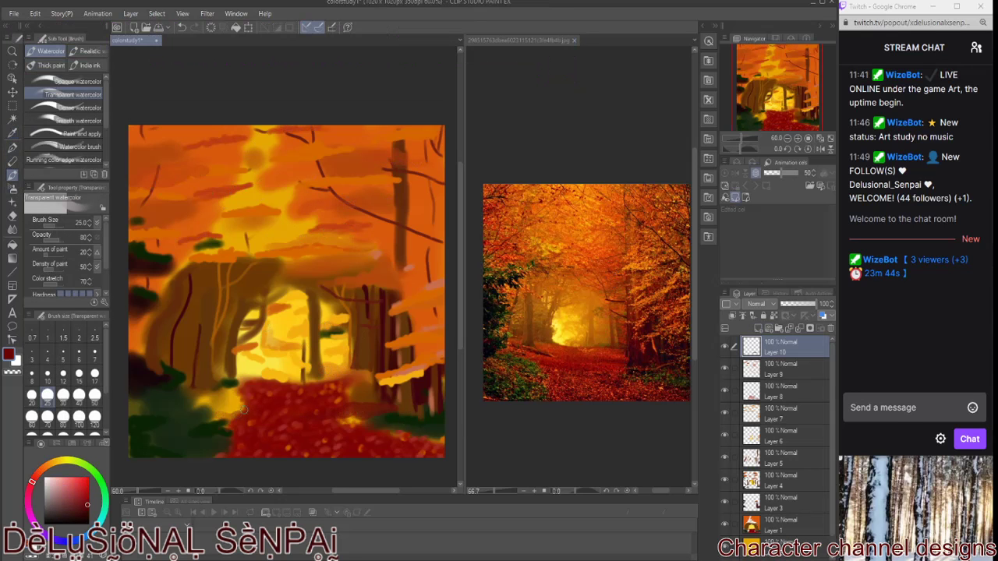
drag(243, 405, 196, 417)
drag(343, 353, 320, 365)
Deepen the right, upper and lower-left foliage, a branch and trunks with darker washes.
drag(437, 275, 379, 287)
mouse_move(433, 248)
mouse_down()
mouse_move(371, 269)
mouse_move(374, 258)
mouse_up()
drag(408, 153, 442, 139)
drag(316, 179, 374, 186)
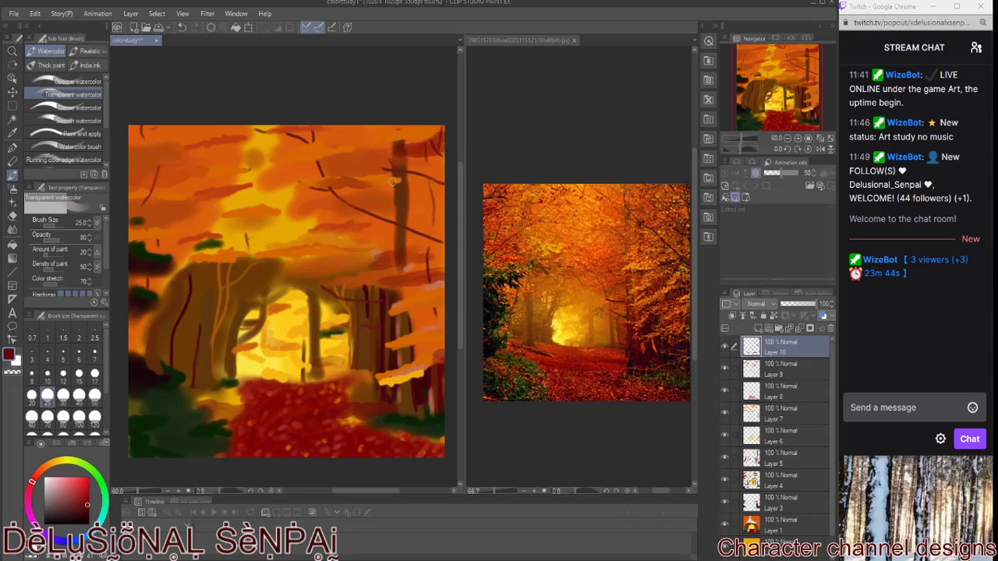
drag(356, 317, 361, 372)
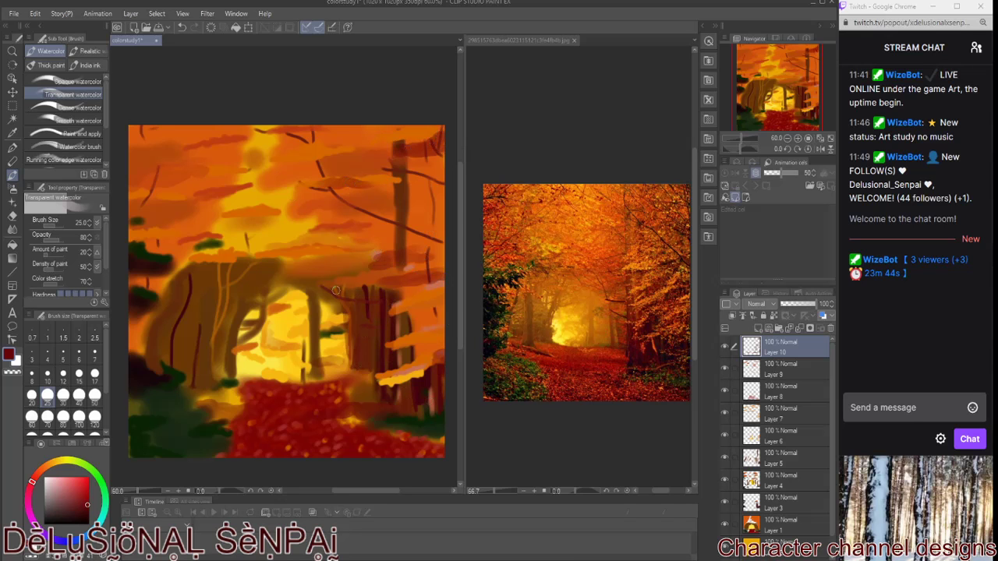
drag(343, 288, 351, 371)
mouse_move(182, 307)
mouse_down()
mouse_move(184, 381)
mouse_move(223, 395)
mouse_move(225, 292)
mouse_up()
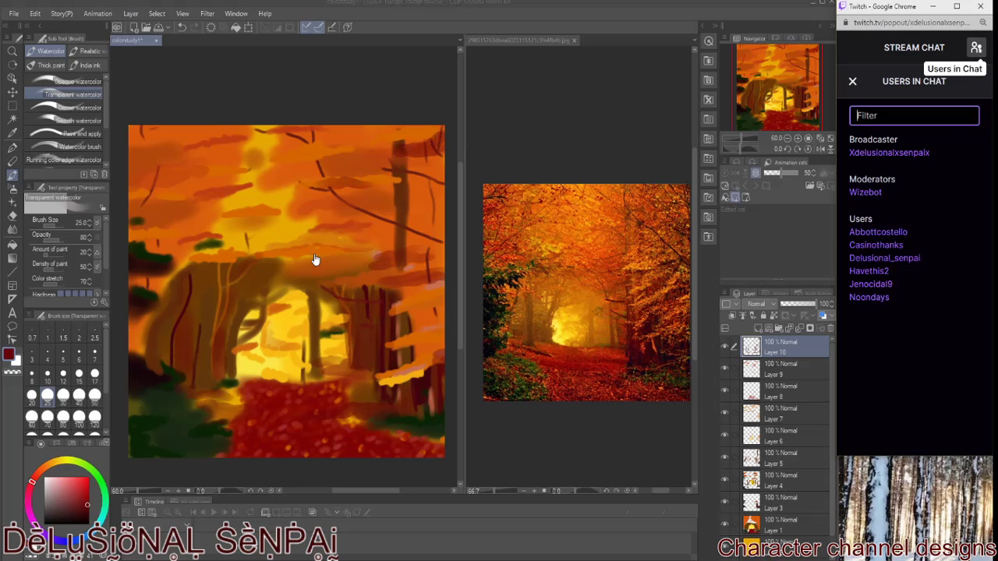
Eyedrop a green from the reference foliage and add a new layer.
key(i)
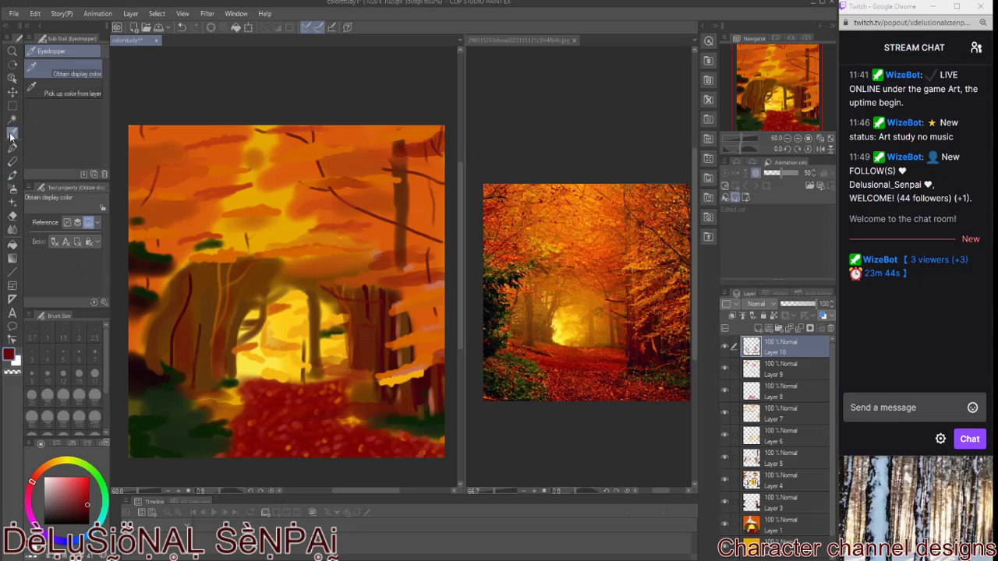
click(393, 461)
click(758, 329)
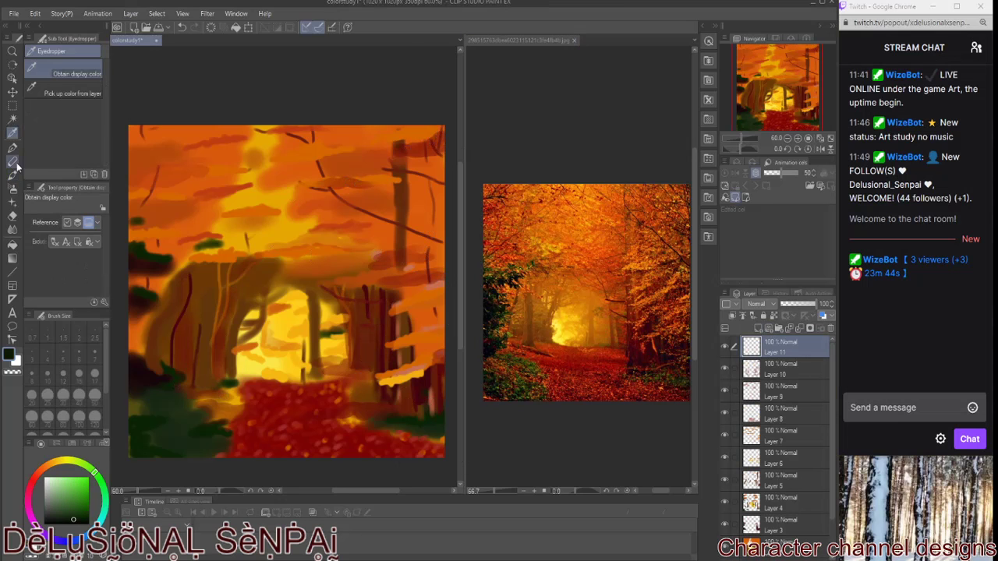
Paint dark green foliage at the lower left, path edges, canopy and among the central trees.
key(b)
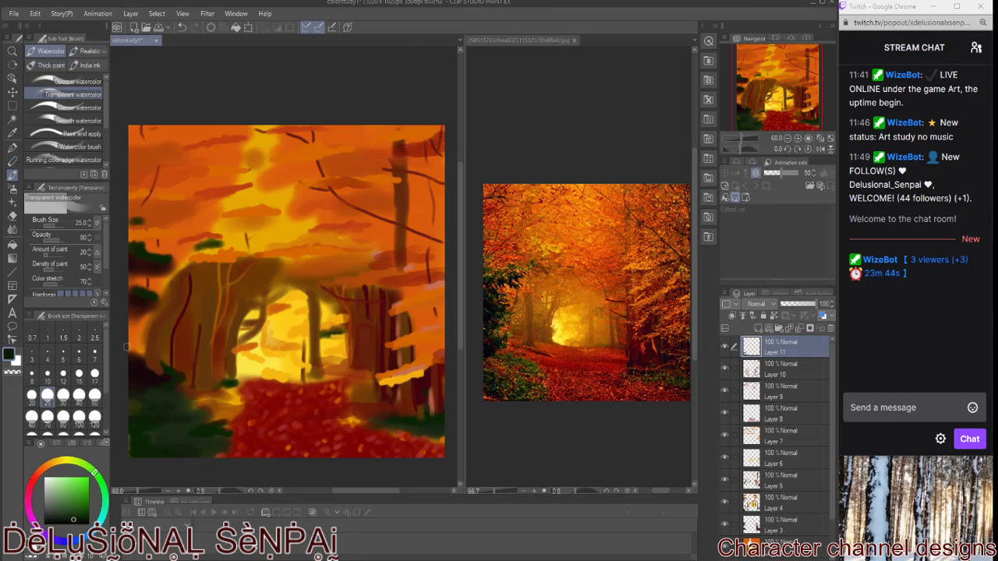
drag(154, 351, 128, 332)
mouse_move(234, 425)
mouse_down()
mouse_move(249, 394)
mouse_move(246, 417)
mouse_up()
drag(433, 455, 444, 431)
drag(359, 402, 407, 391)
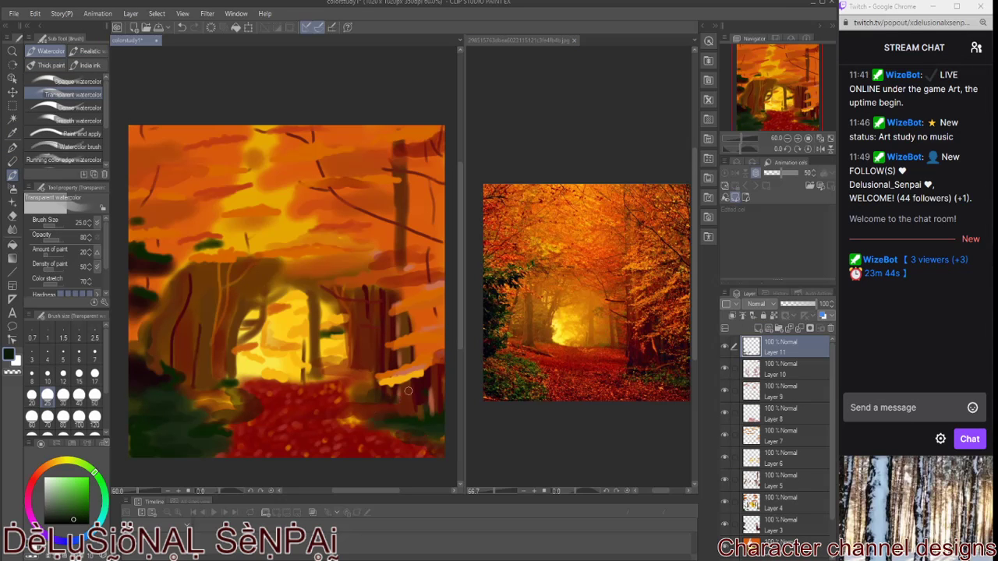
mouse_move(203, 261)
mouse_down()
mouse_move(133, 277)
mouse_move(141, 269)
mouse_move(147, 303)
mouse_up()
drag(407, 187, 434, 200)
drag(275, 169, 229, 184)
drag(293, 222, 329, 226)
drag(305, 340, 274, 337)
drag(300, 303, 273, 315)
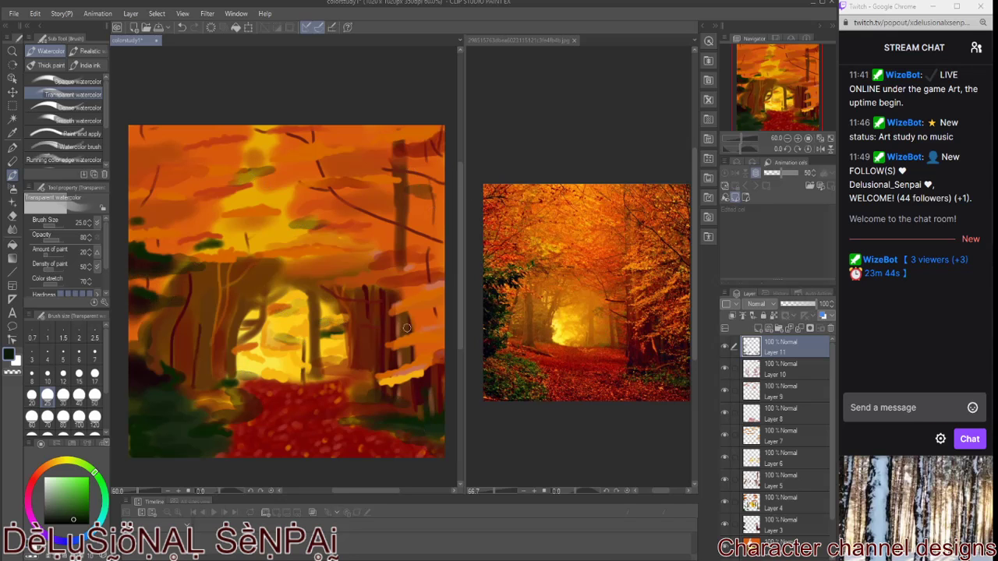
Darken the left trunk, then sample a dark tone and shade the tree bases.
drag(204, 338, 204, 293)
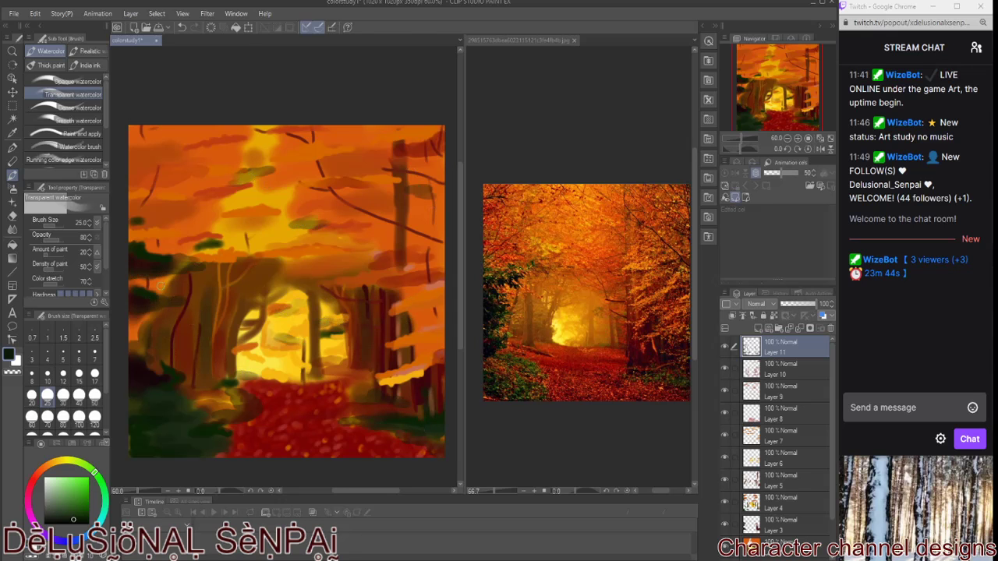
click(12, 134)
click(640, 365)
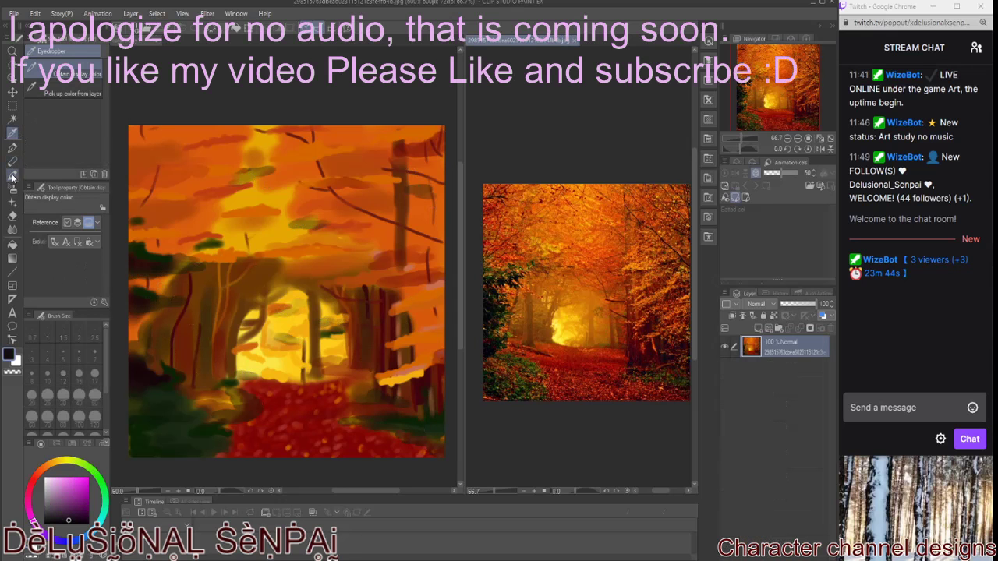
click(13, 175)
click(427, 396)
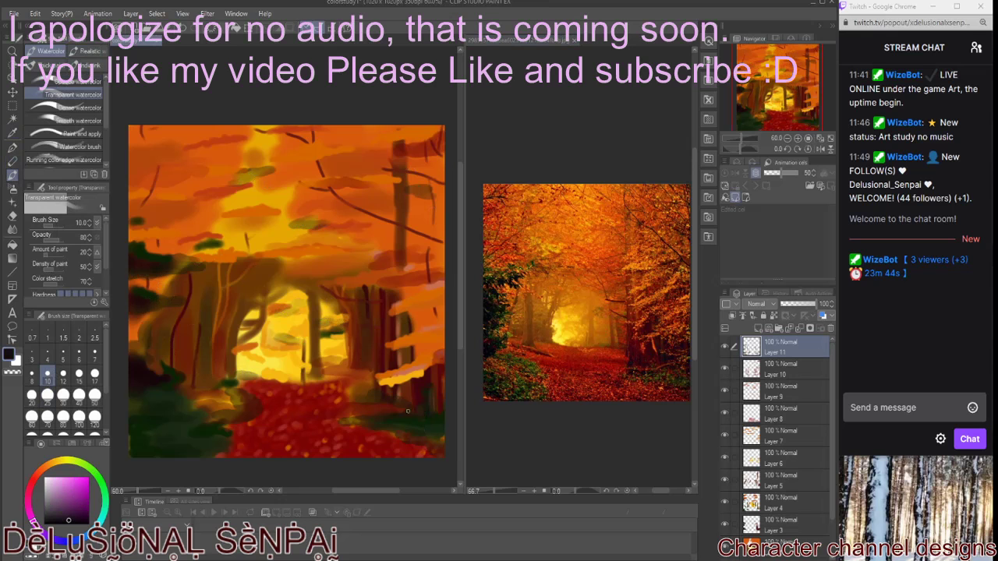
drag(344, 370, 372, 369)
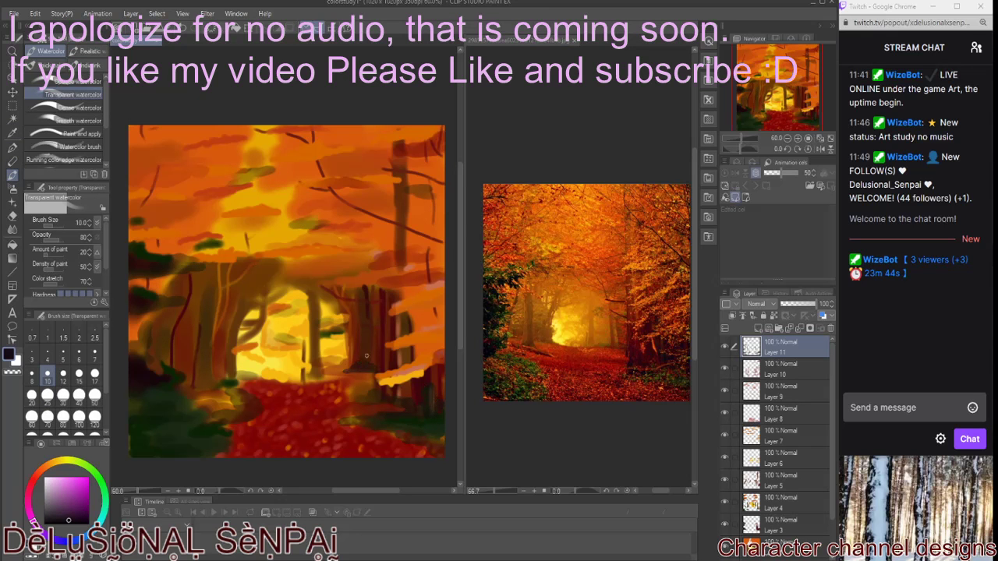
mouse_move(194, 351)
mouse_down()
mouse_move(190, 380)
mouse_move(234, 357)
mouse_up()
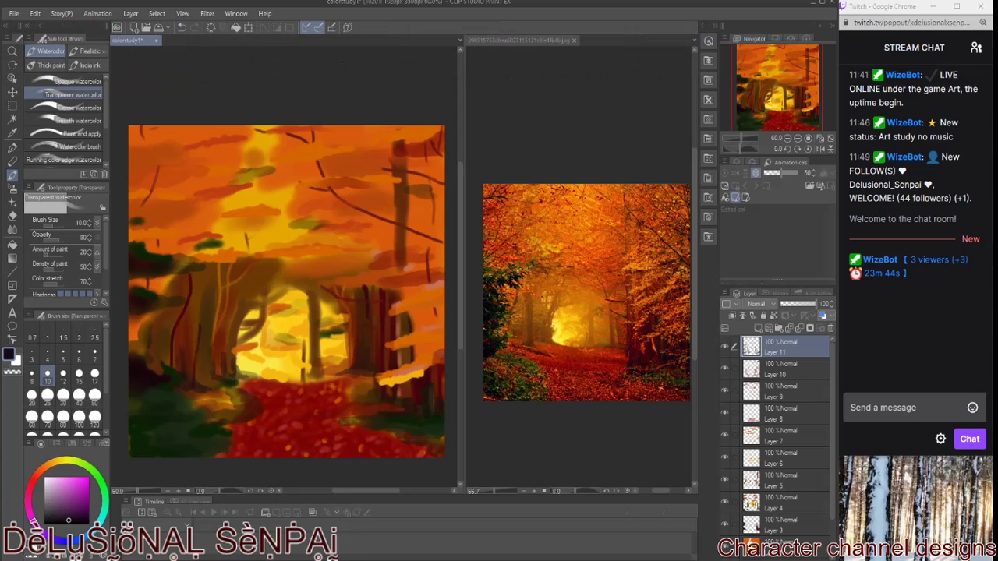
drag(406, 403, 378, 332)
On a new layer, shade the right and left trunks dark, then eyedrop a red from the reference.
click(759, 327)
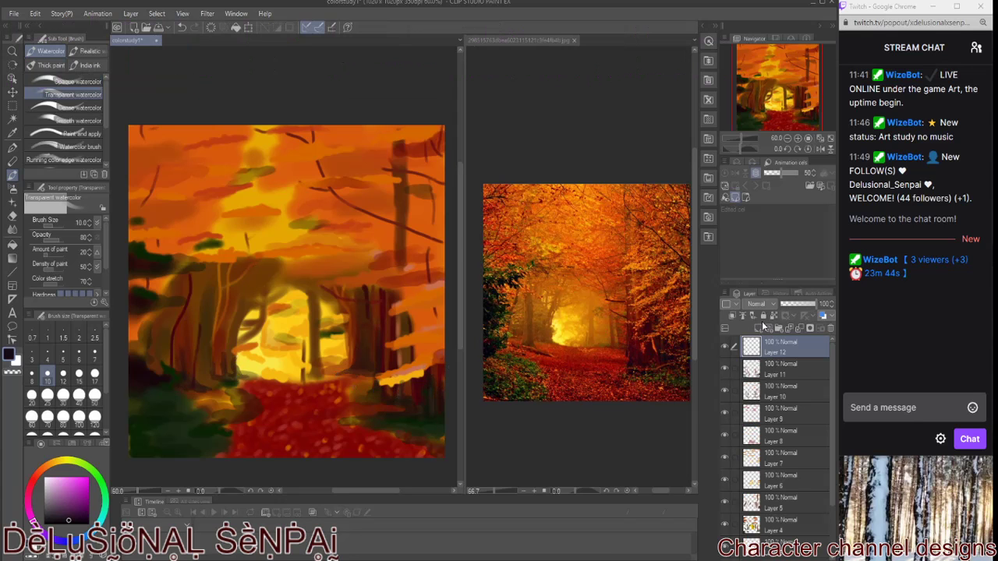
drag(399, 344, 399, 319)
mouse_move(399, 368)
mouse_down()
mouse_move(400, 346)
mouse_move(370, 297)
mouse_up()
drag(209, 275, 212, 377)
drag(212, 290, 199, 379)
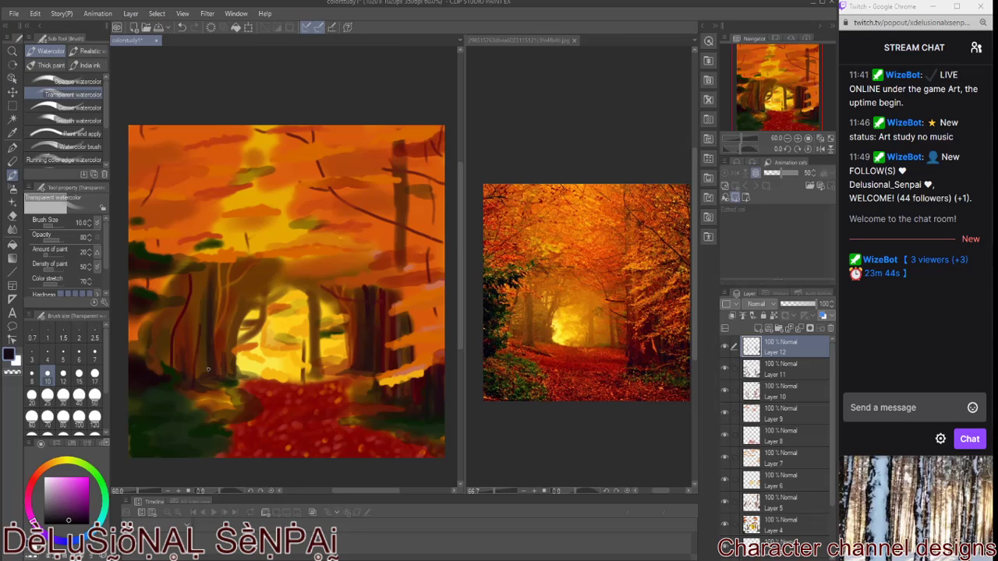
mouse_move(196, 284)
mouse_down()
mouse_move(189, 354)
mouse_move(165, 316)
mouse_up()
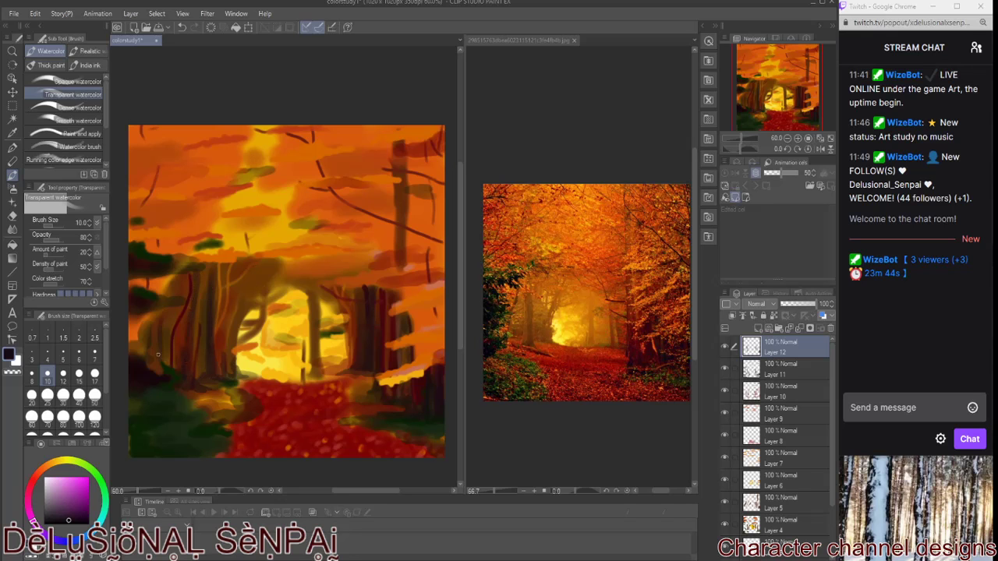
drag(154, 375, 147, 335)
key(i)
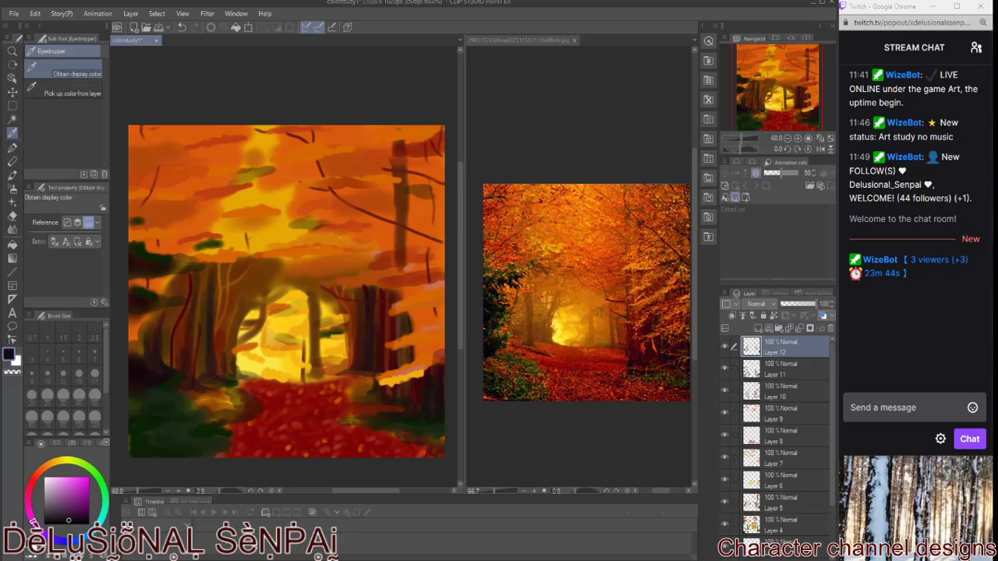
click(665, 357)
Darken the right, left and central trunks with dark vertical watercolour strokes.
key(b)
click(428, 399)
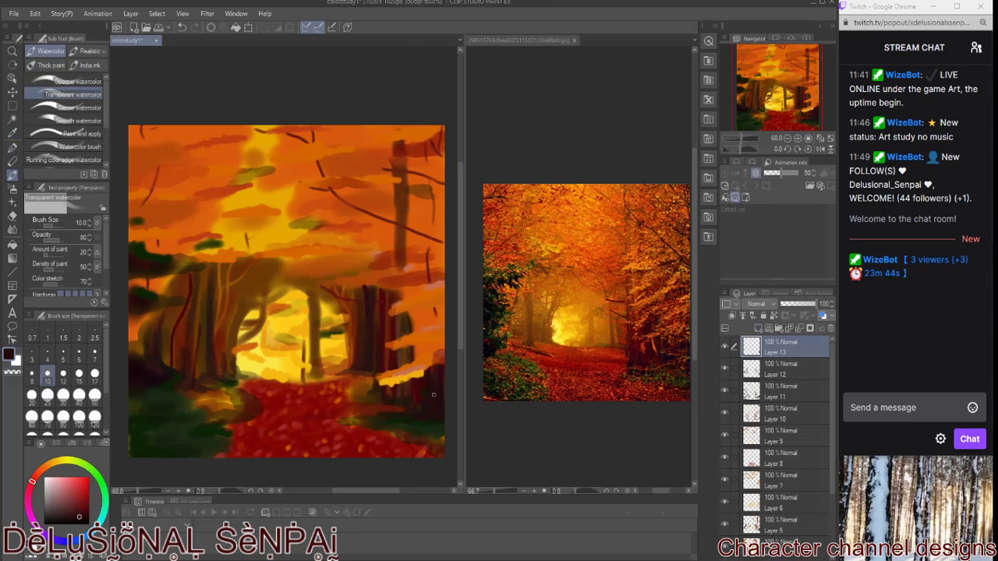
mouse_move(384, 289)
mouse_down()
mouse_move(389, 396)
mouse_move(395, 318)
mouse_move(350, 364)
mouse_up()
drag(352, 307, 345, 372)
drag(363, 286, 362, 323)
drag(374, 323, 373, 300)
drag(161, 296, 152, 336)
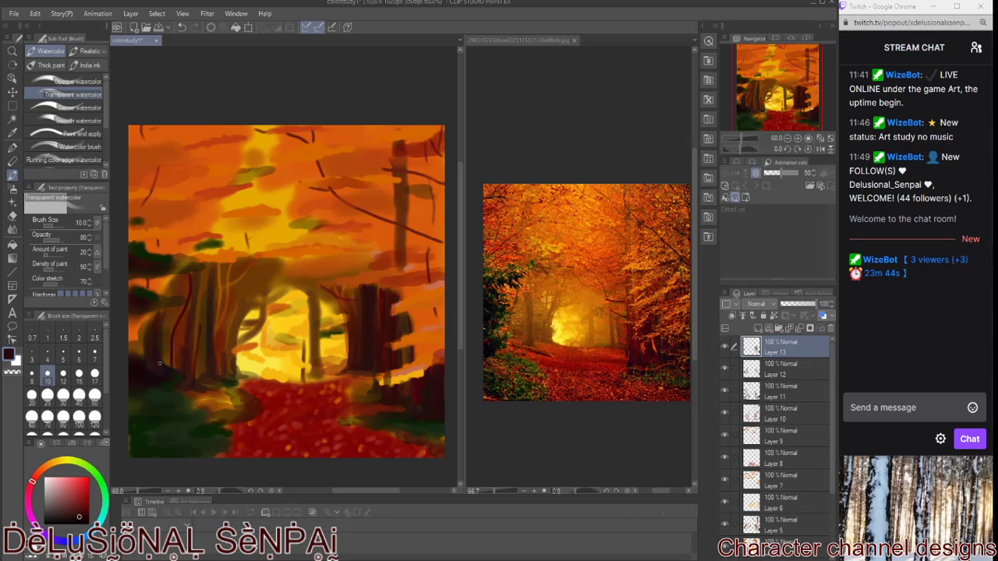
mouse_move(179, 373)
mouse_down()
mouse_move(185, 312)
mouse_move(207, 273)
mouse_move(201, 297)
mouse_up()
mouse_move(228, 371)
mouse_down()
mouse_move(229, 333)
mouse_move(281, 298)
mouse_move(234, 320)
mouse_move(270, 305)
mouse_move(238, 340)
mouse_move(268, 290)
mouse_up()
drag(310, 351, 312, 292)
mouse_move(310, 380)
mouse_down()
mouse_move(319, 301)
mouse_move(300, 334)
mouse_up()
Extend the right-edge trunks, paint dark branches across the top, and add a reddish left-trunk stroke.
mouse_move(216, 311)
mouse_down()
mouse_move(225, 261)
mouse_move(259, 263)
mouse_up()
mouse_move(394, 144)
mouse_down()
mouse_move(395, 273)
mouse_move(408, 154)
mouse_up()
drag(405, 216, 407, 265)
drag(266, 329, 272, 349)
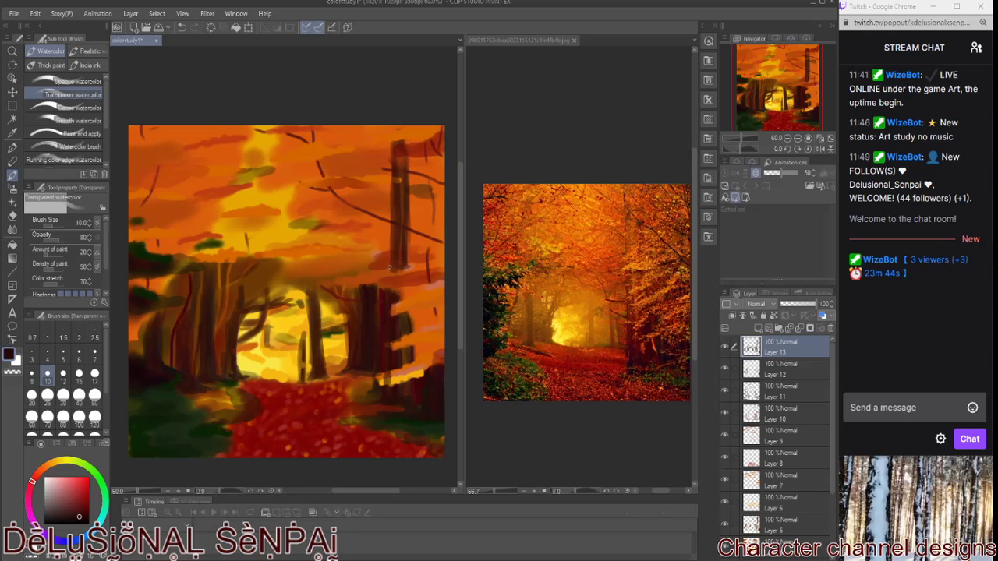
drag(403, 233, 399, 154)
drag(149, 197, 163, 165)
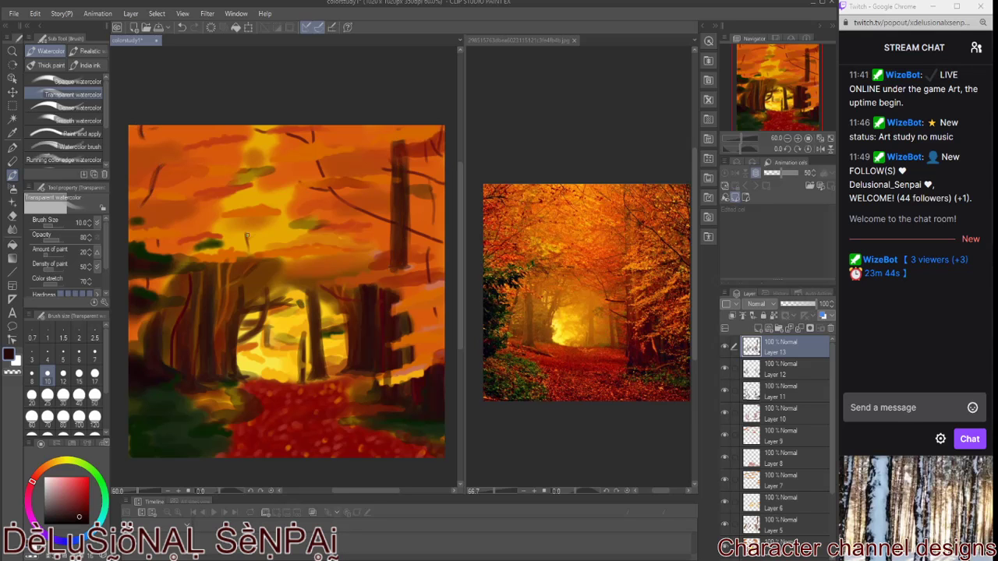
drag(441, 128, 432, 287)
drag(409, 171, 443, 183)
drag(287, 133, 311, 143)
mouse_move(314, 129)
mouse_down()
mouse_move(333, 180)
mouse_move(381, 214)
mouse_up()
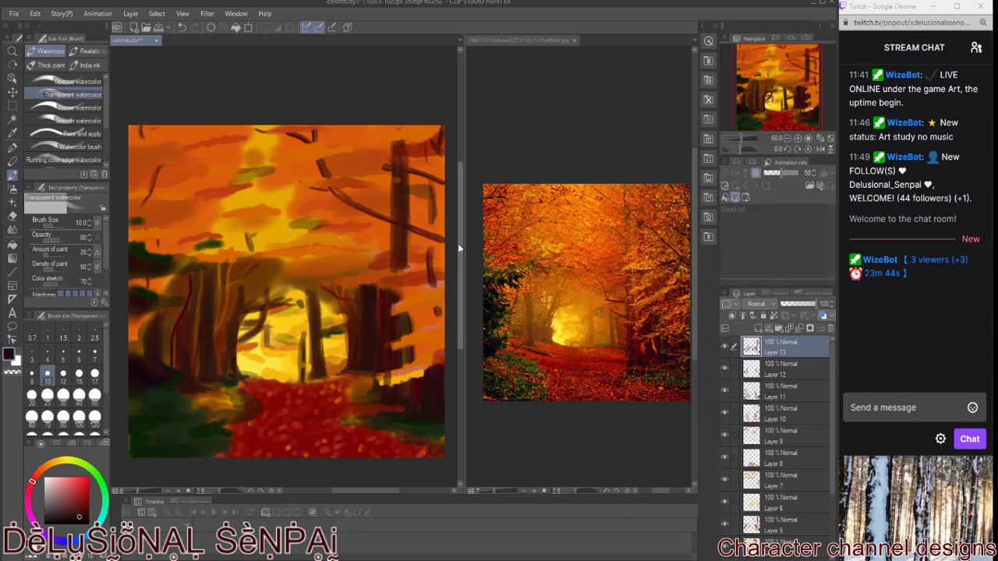
drag(170, 371, 186, 282)
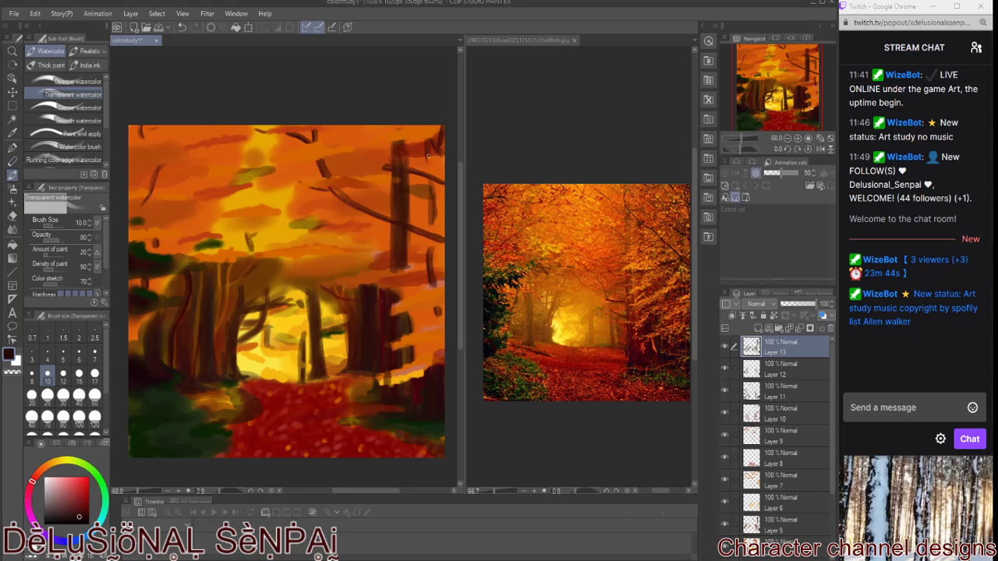
Sample an orange colour from the reference photo.
click(12, 133)
click(531, 328)
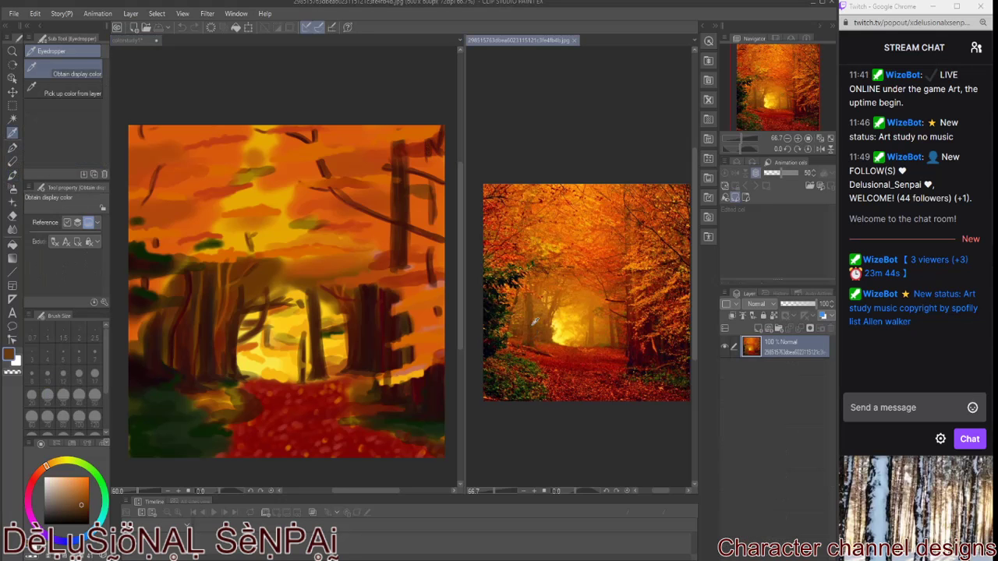
click(12, 176)
click(459, 467)
Move Layers 9–12 into Folder 1 and collapse the folder.
drag(795, 387, 796, 352)
drag(788, 436, 795, 360)
drag(787, 458, 793, 343)
drag(761, 525, 793, 347)
click(743, 344)
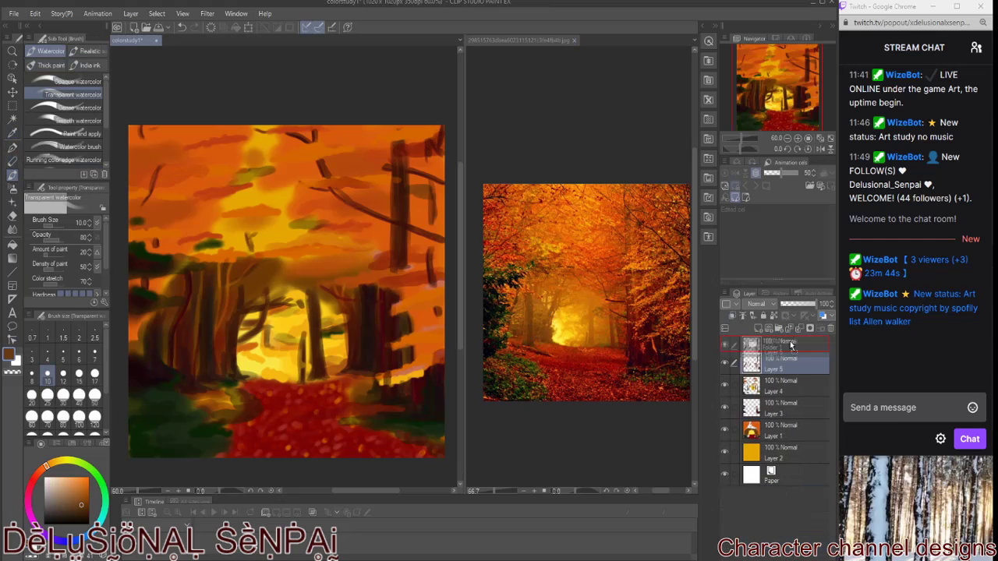
Group Layers 1–2 into Folder 6, create Folder 7 holding new Layer 15, and set brush size 8.
click(780, 329)
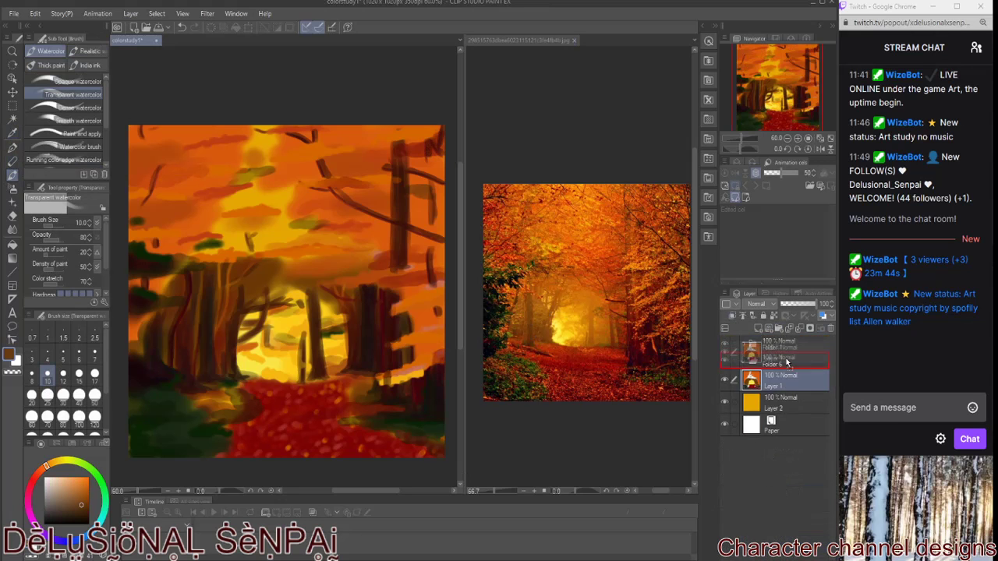
click(781, 328)
click(724, 328)
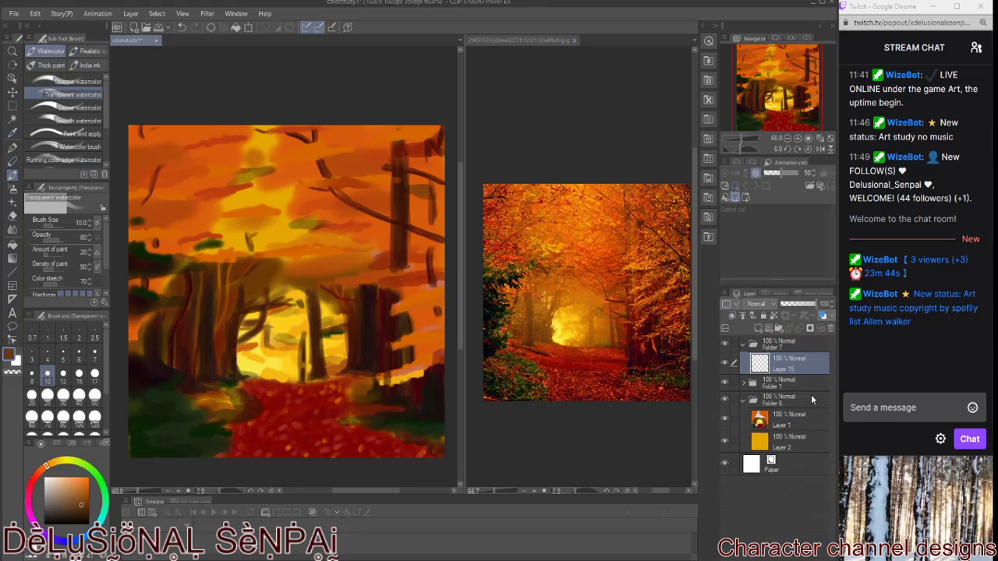
click(31, 375)
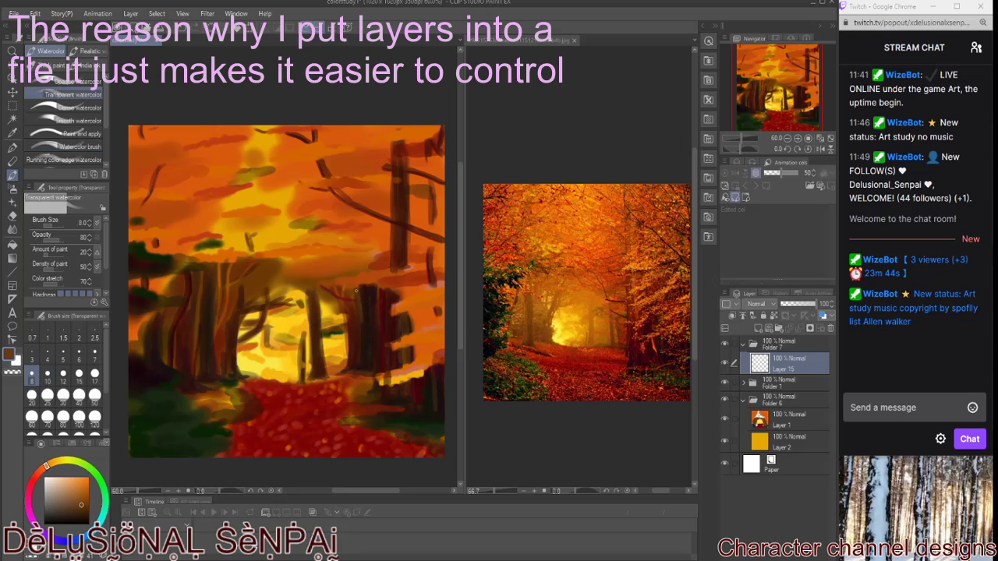
Shade the trunk near the path, the left trunk and the upper-right trunks.
drag(302, 363, 298, 382)
drag(301, 339, 298, 368)
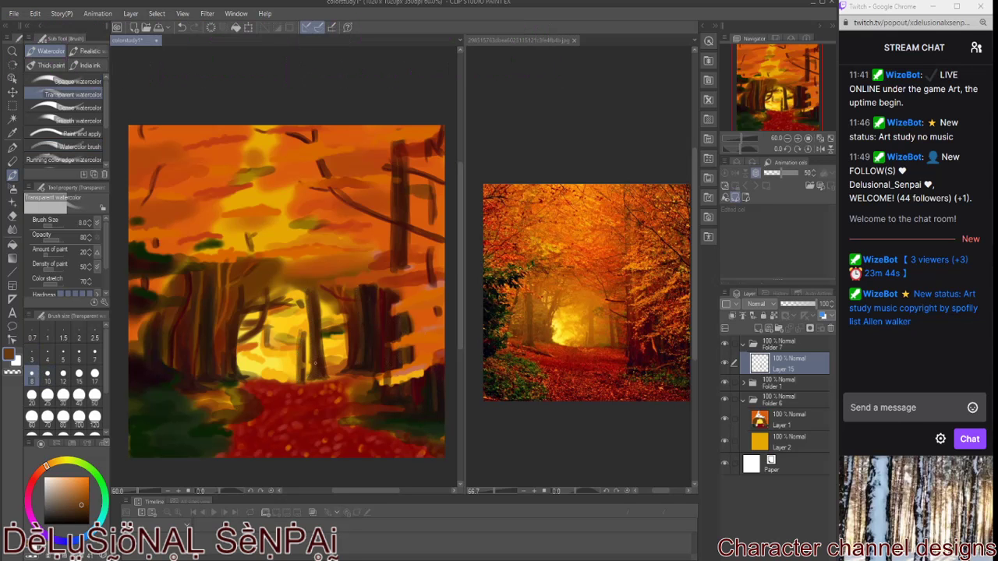
drag(172, 365, 172, 333)
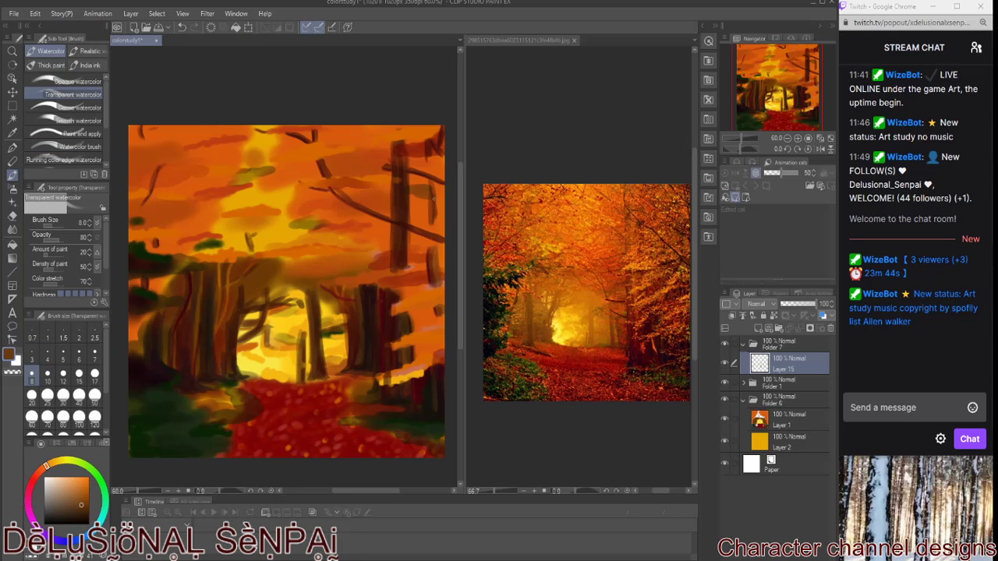
drag(398, 163, 397, 255)
drag(428, 225, 430, 256)
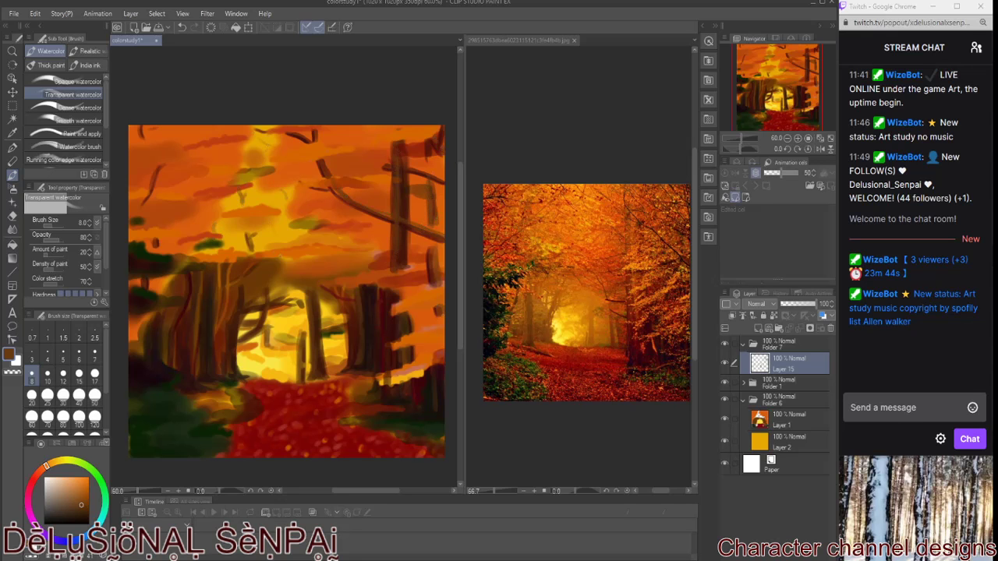
Create Layer 16 and sample an orange-red from the reference photo.
click(758, 329)
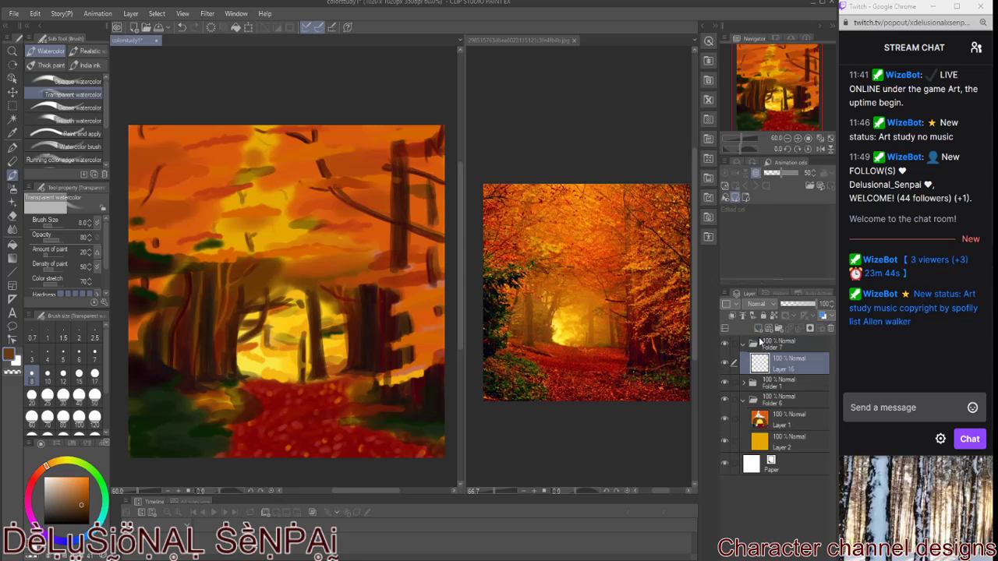
key(i)
click(662, 325)
click(646, 294)
Paint bright orange strokes over the right trunks, upper-left branches and upper-right corner.
key(b)
click(367, 266)
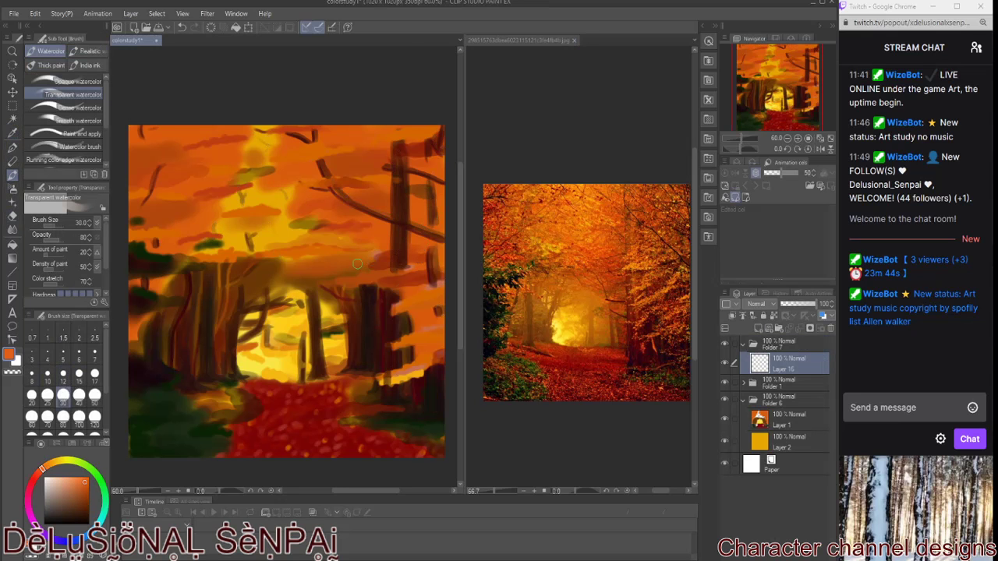
drag(394, 272, 417, 269)
drag(384, 215, 433, 212)
mouse_move(193, 201)
mouse_down()
mouse_move(140, 204)
mouse_move(131, 223)
mouse_move(142, 224)
mouse_up()
drag(366, 144, 440, 139)
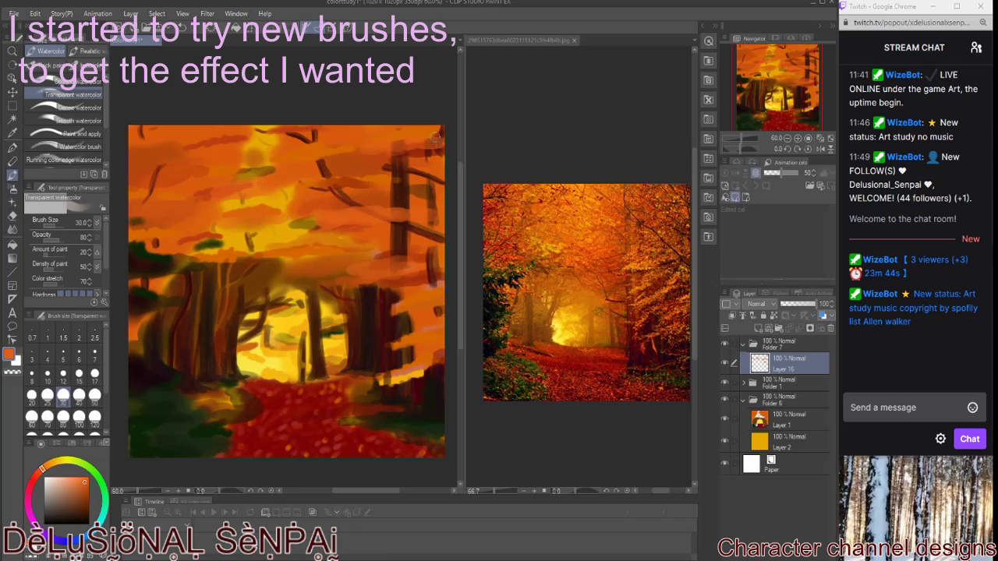
Paint orange foliage over the right trunks and add a thin centre trunk.
drag(309, 275, 366, 276)
drag(375, 343, 416, 336)
drag(366, 307, 408, 306)
drag(357, 346, 393, 347)
drag(415, 282, 444, 281)
drag(441, 367, 368, 381)
drag(137, 305, 194, 261)
drag(281, 315, 310, 351)
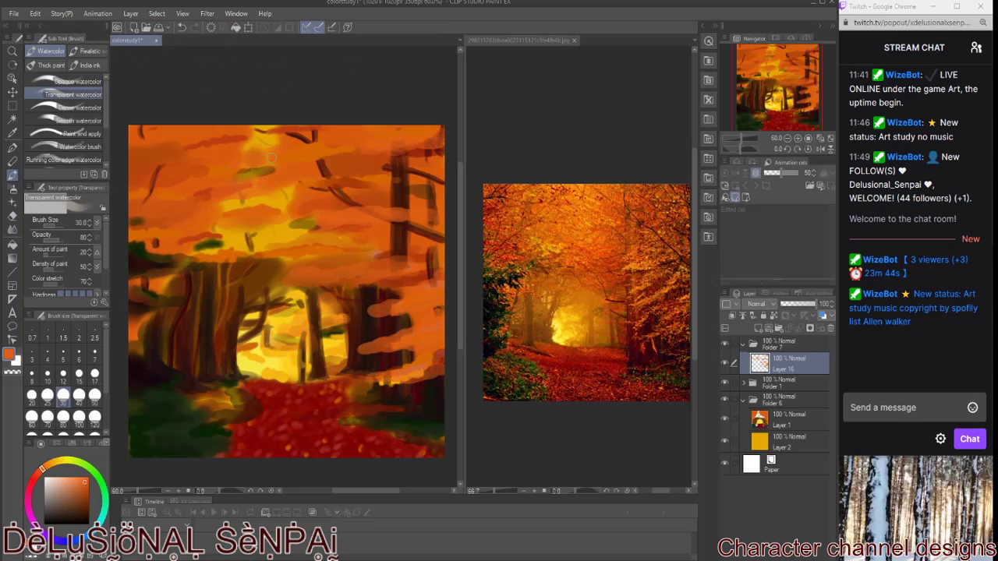
Add light strokes along the top and across the trunks, plus leaves on the red path.
drag(217, 132, 294, 129)
drag(175, 144, 273, 142)
mouse_move(234, 316)
mouse_down()
mouse_move(289, 317)
mouse_move(158, 315)
mouse_up()
drag(207, 267, 235, 265)
mouse_move(348, 389)
mouse_down()
mouse_move(239, 399)
mouse_move(226, 444)
mouse_up()
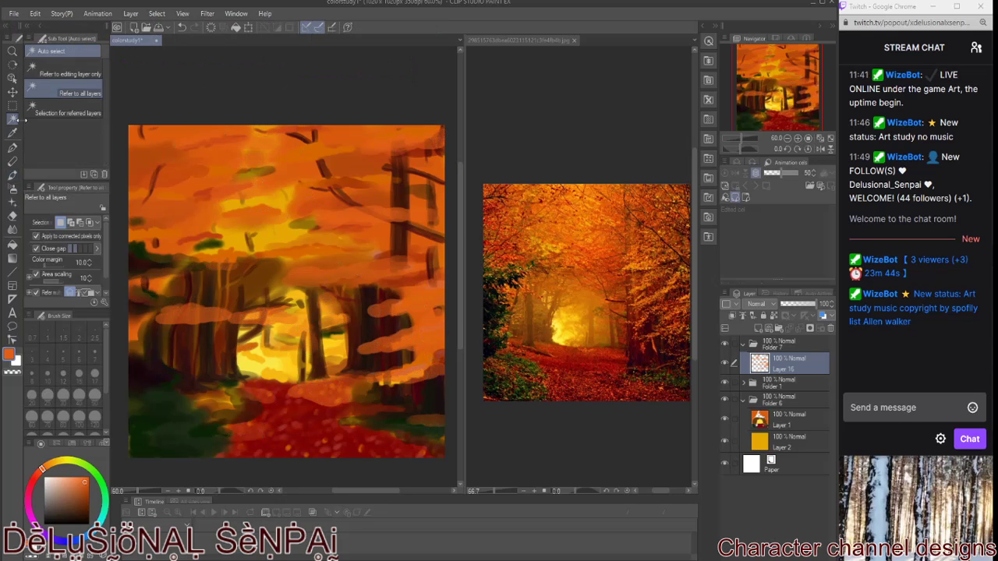
Sample the path red and paint dark red-brown strokes at the upper left and top.
alt+click(576, 365)
click(143, 194)
drag(131, 187, 192, 189)
drag(177, 148, 134, 156)
drag(133, 234, 195, 228)
drag(179, 226, 209, 216)
drag(145, 252, 175, 250)
drag(385, 150, 343, 157)
On a new layer, darken the upper-right trees, the left side and the path.
click(758, 328)
drag(442, 184, 380, 191)
drag(429, 219, 369, 226)
mouse_move(440, 243)
mouse_down()
mouse_move(433, 363)
mouse_move(379, 385)
mouse_up()
mouse_move(129, 324)
mouse_down()
mouse_move(220, 318)
mouse_move(130, 335)
mouse_up()
drag(196, 193, 131, 203)
drag(148, 140, 128, 150)
drag(177, 153, 139, 159)
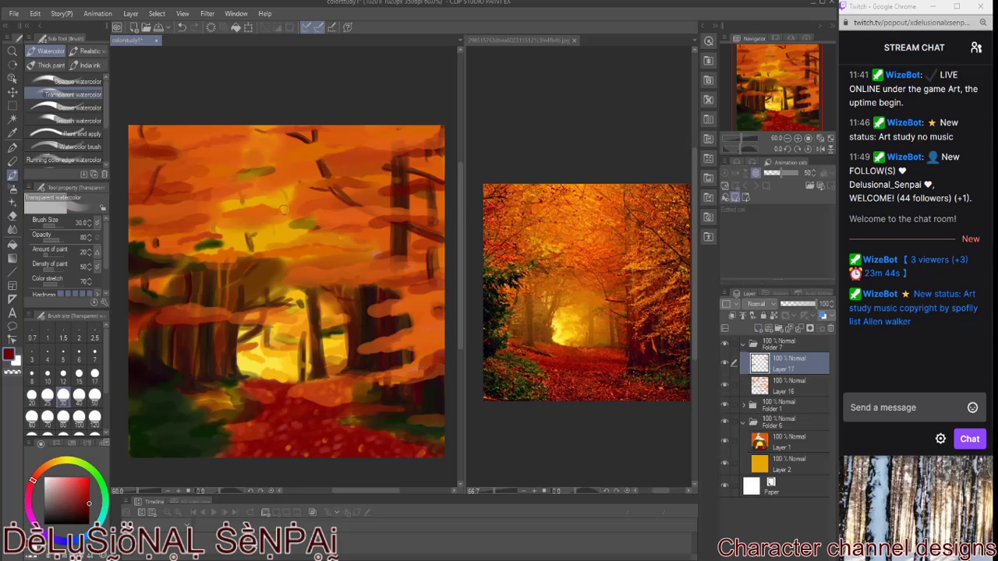
drag(250, 372, 257, 422)
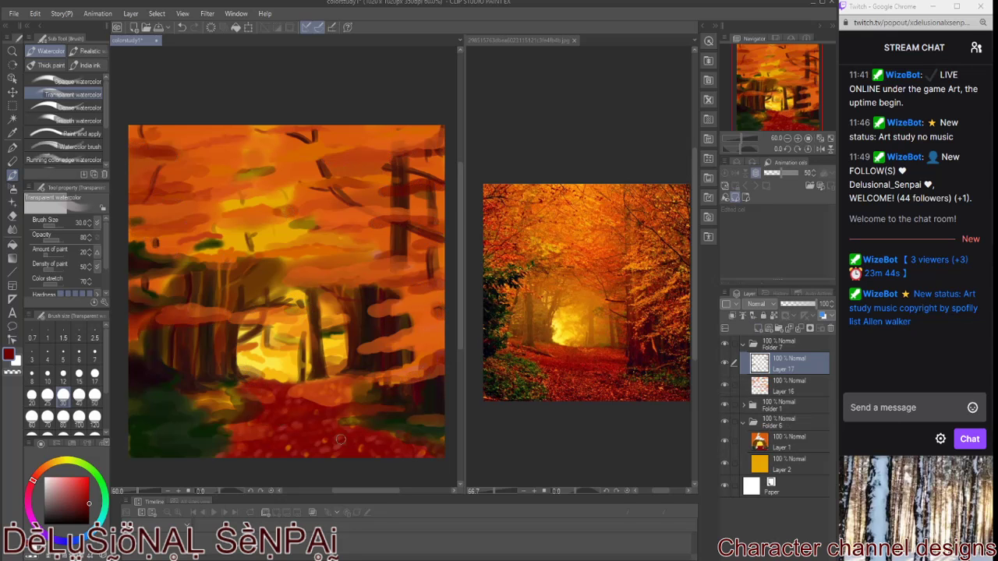
Add dark red on the left edge, orange-yellow upper middle, and dark brown lower middle.
drag(228, 223, 302, 221)
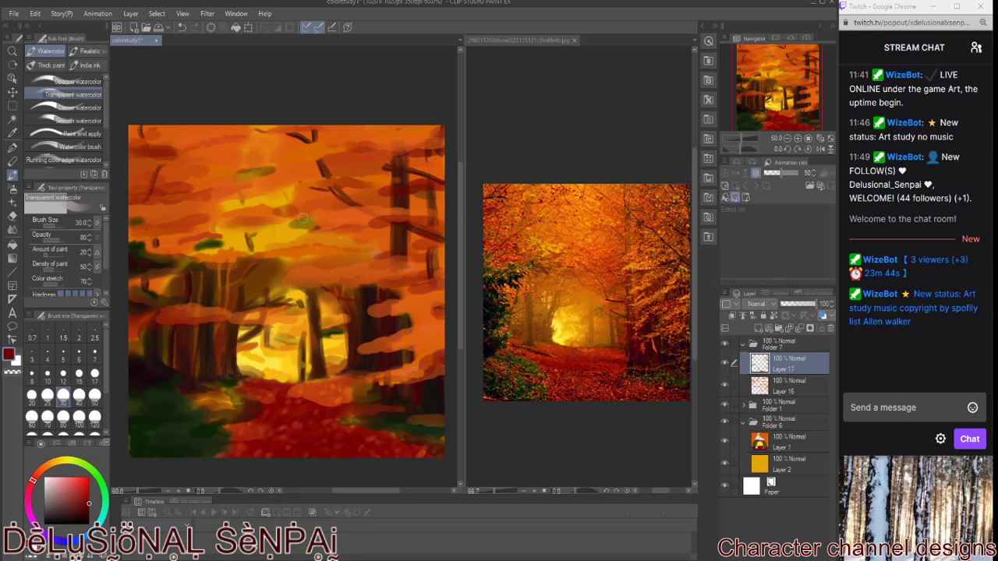
drag(155, 267, 154, 292)
drag(272, 187, 301, 189)
mouse_move(260, 142)
mouse_down()
mouse_move(283, 139)
mouse_move(268, 140)
mouse_move(278, 125)
mouse_up()
mouse_move(337, 344)
mouse_down()
mouse_move(281, 363)
mouse_move(288, 372)
mouse_move(325, 357)
mouse_up()
Create Layer 18, sample an orange from the reference, and set brush size 12.
click(756, 330)
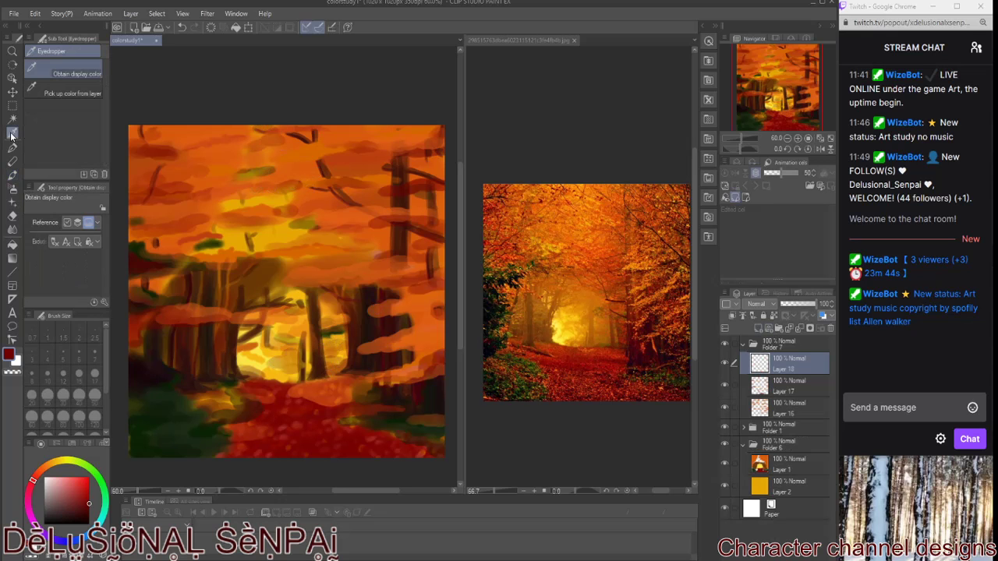
alt+click(592, 262)
click(63, 374)
click(304, 257)
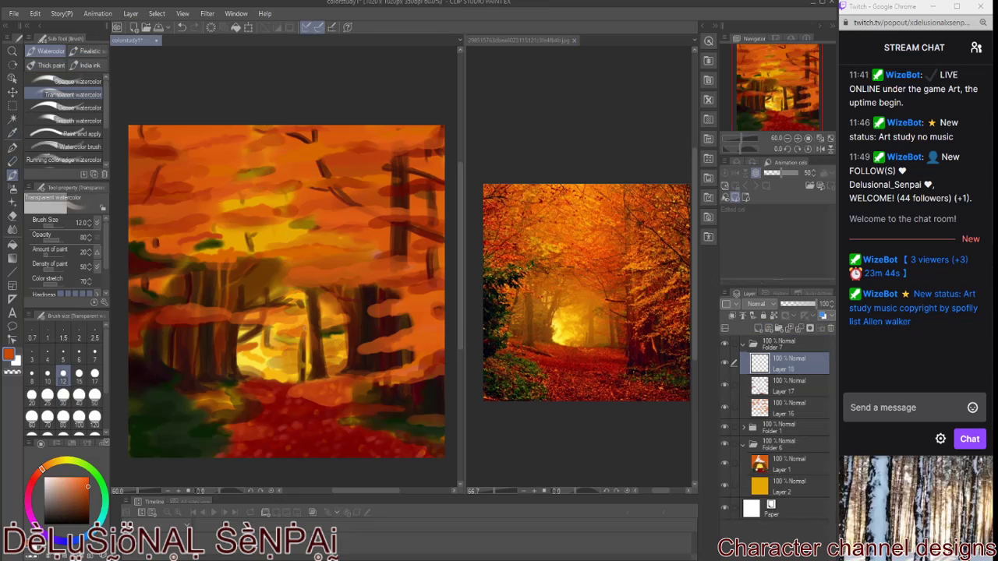
Deepen the upper-middle foliage and cover the lower-left green patch with orange.
drag(266, 242, 306, 234)
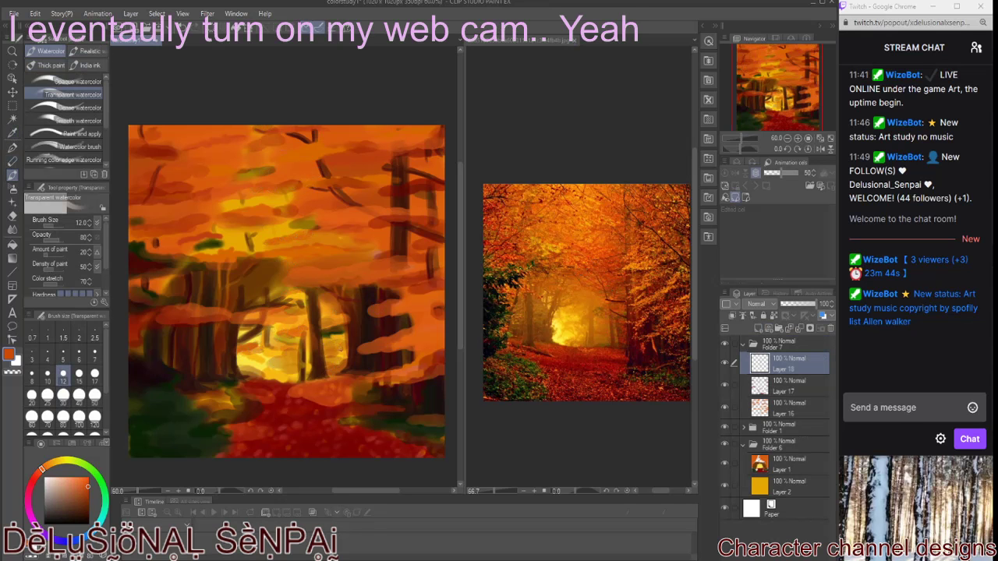
drag(242, 203, 223, 204)
drag(425, 225, 390, 225)
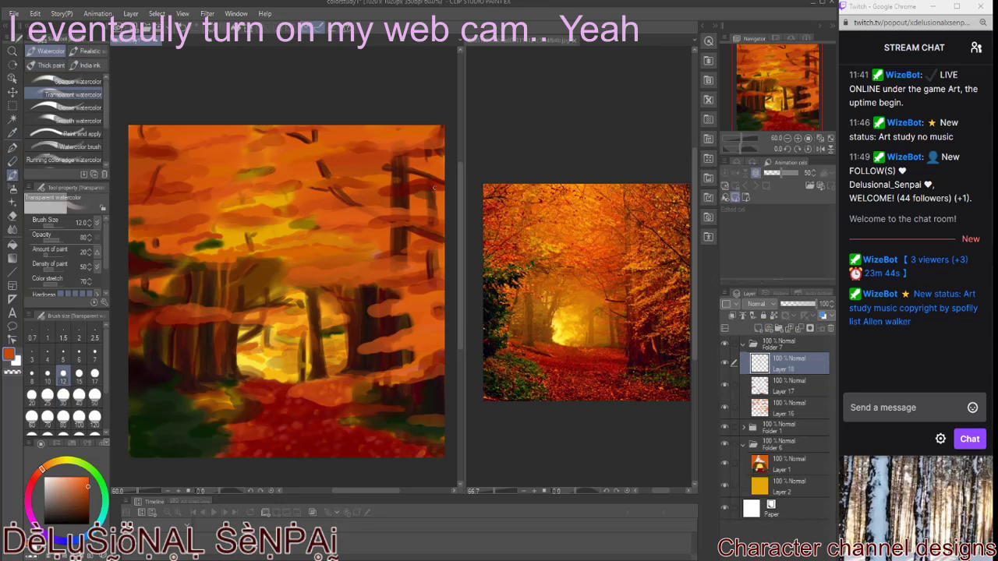
drag(256, 345, 263, 349)
drag(144, 411, 172, 409)
mouse_move(148, 441)
mouse_down()
mouse_move(220, 421)
mouse_move(212, 418)
mouse_up()
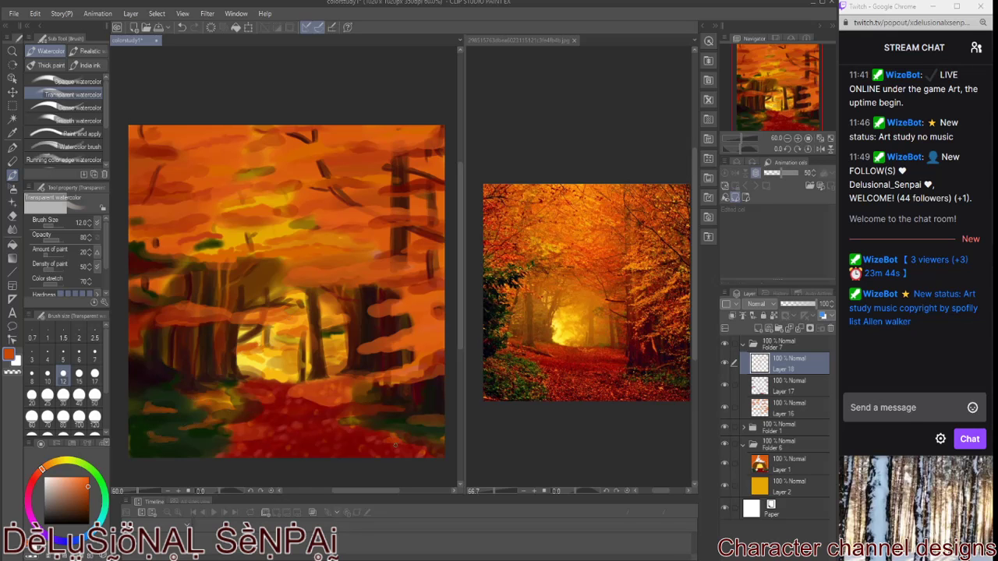
drag(337, 313, 352, 335)
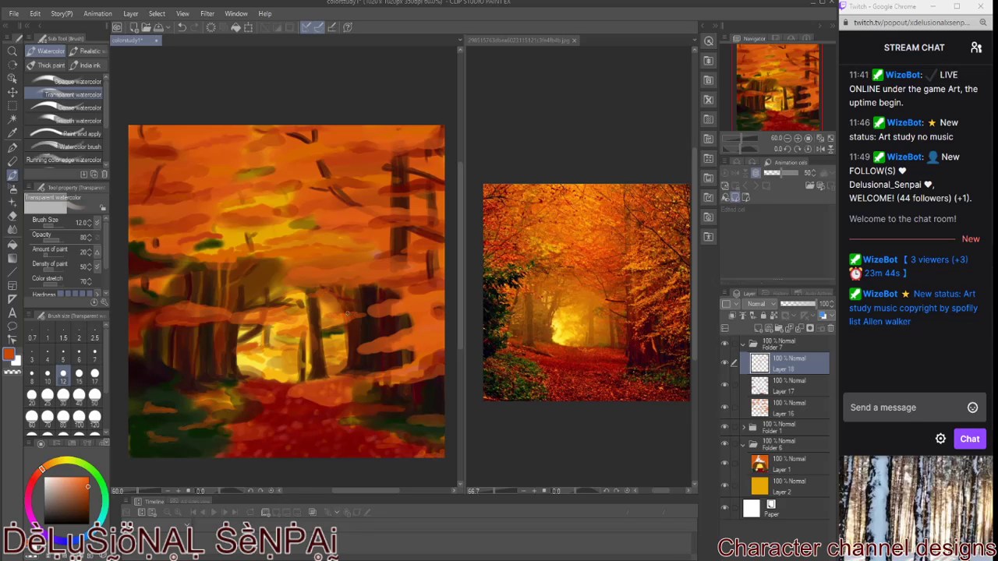
On new Layer 19, paint a thin dark trunk near the sunlit path.
click(756, 328)
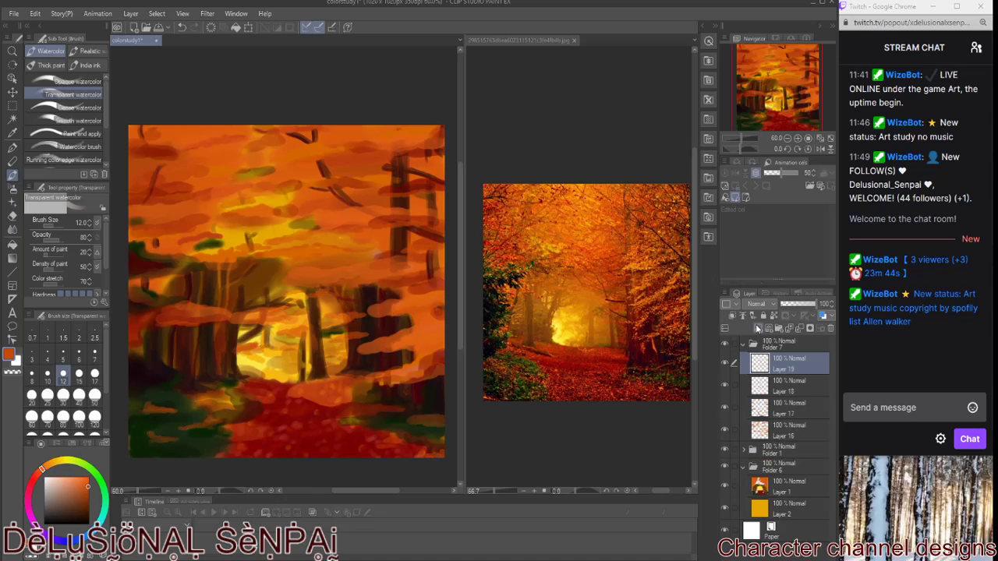
click(665, 289)
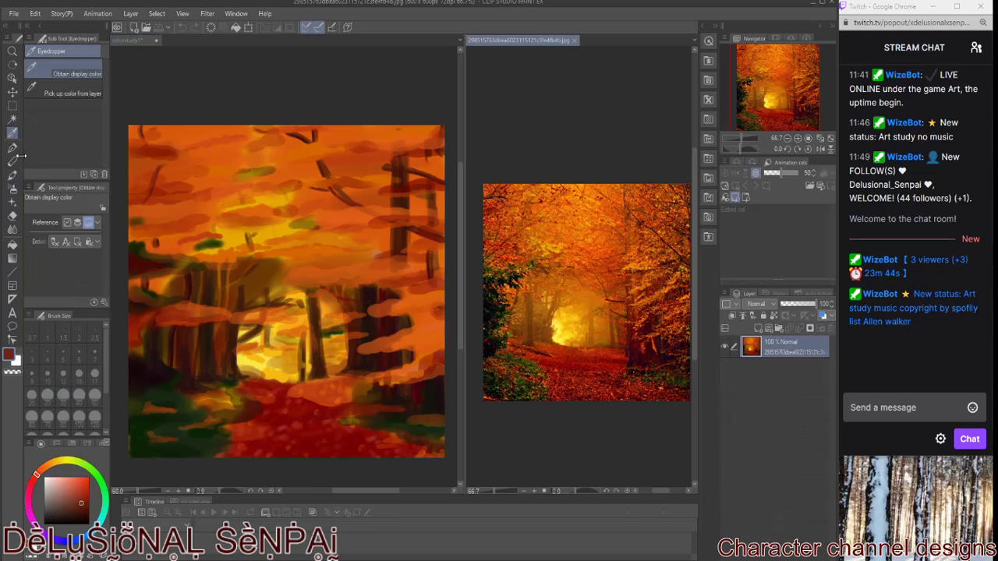
click(435, 285)
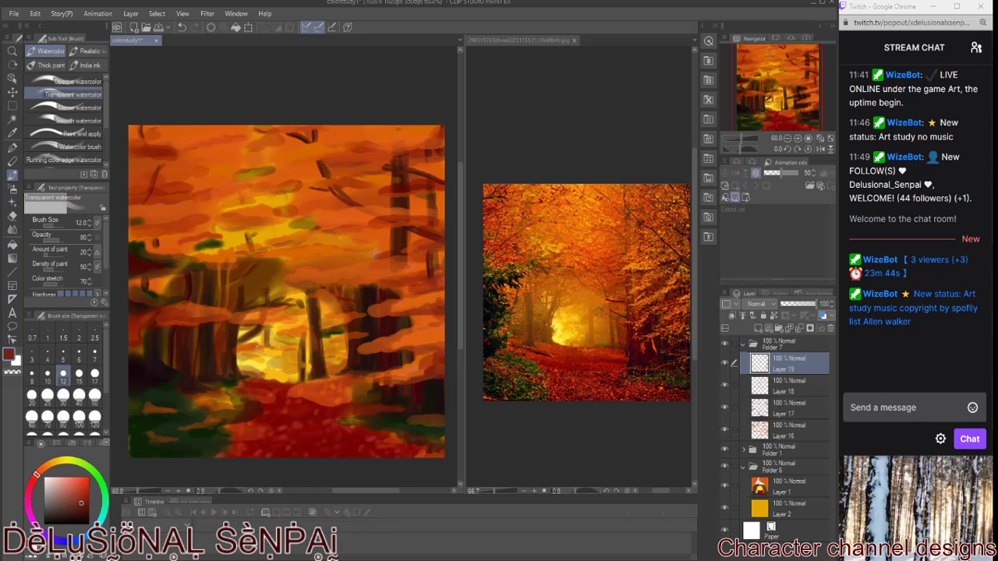
drag(308, 378, 303, 326)
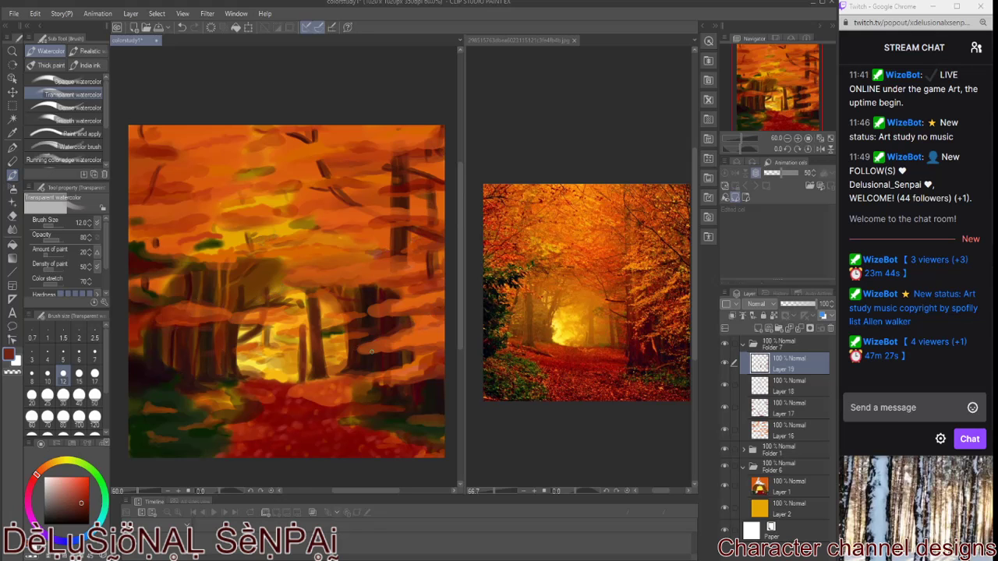
Sample a light yellow-orange from the reference photo and return to the watercolour brush.
key(i)
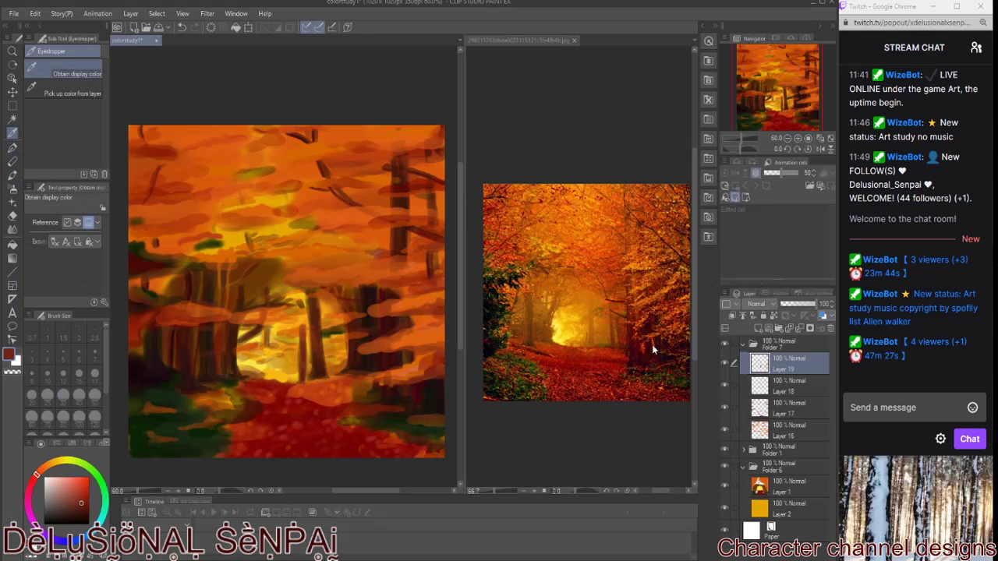
click(652, 345)
click(648, 297)
click(649, 312)
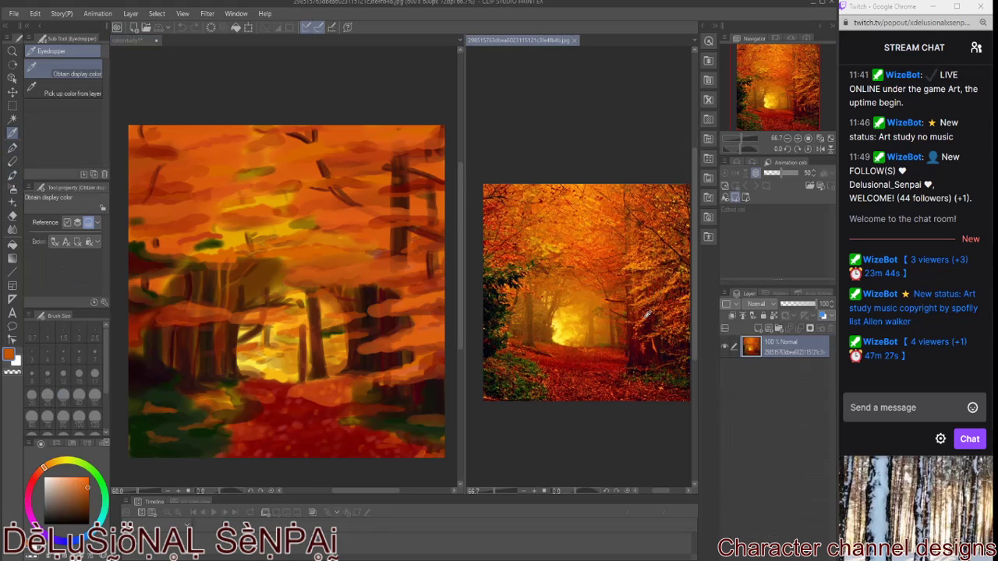
click(641, 319)
click(659, 295)
click(53, 465)
click(12, 175)
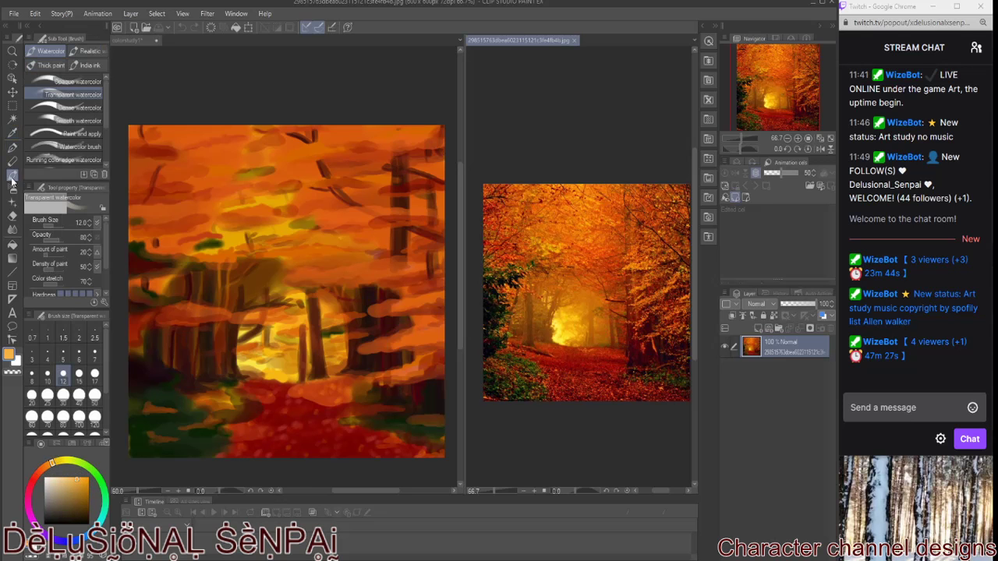
click(424, 328)
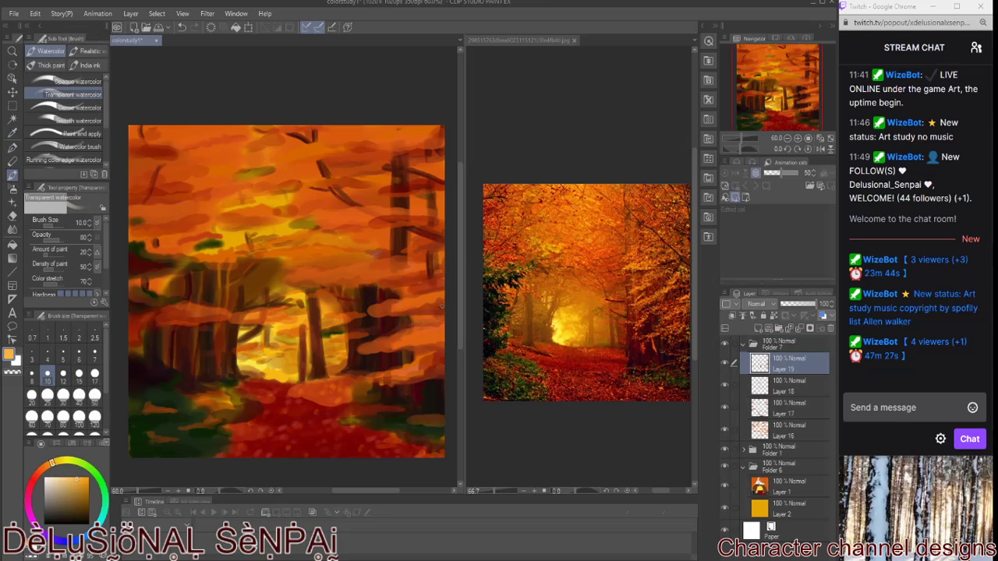
Add Layer 20 and set the brush size to 8.
click(48, 395)
key(ctrl+shift+n)
click(31, 373)
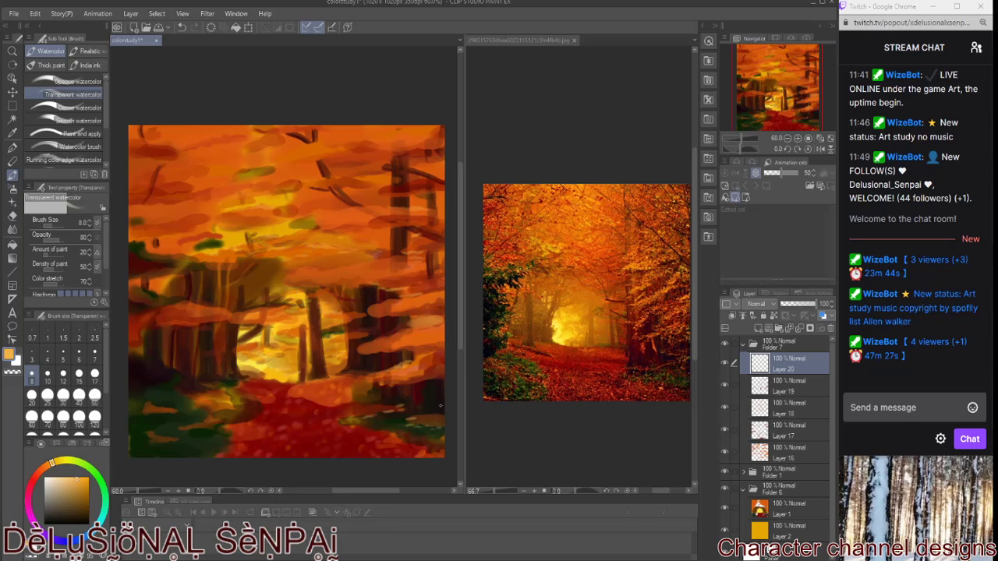
Brush light strokes on the lower-left ground and upper foliage, then create Folder 8 containing Layer 21.
drag(145, 442, 184, 441)
drag(162, 410, 184, 410)
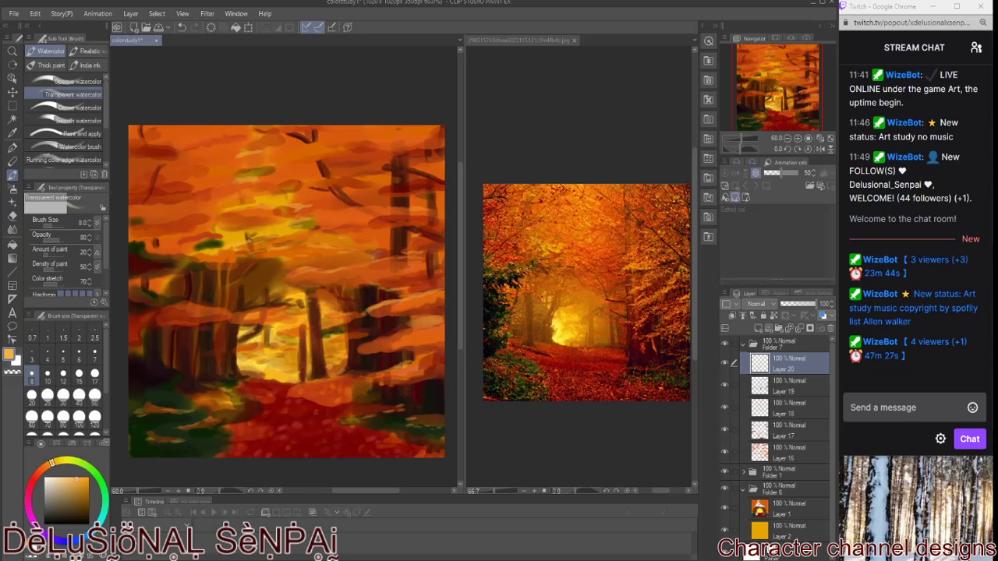
drag(406, 211, 318, 215)
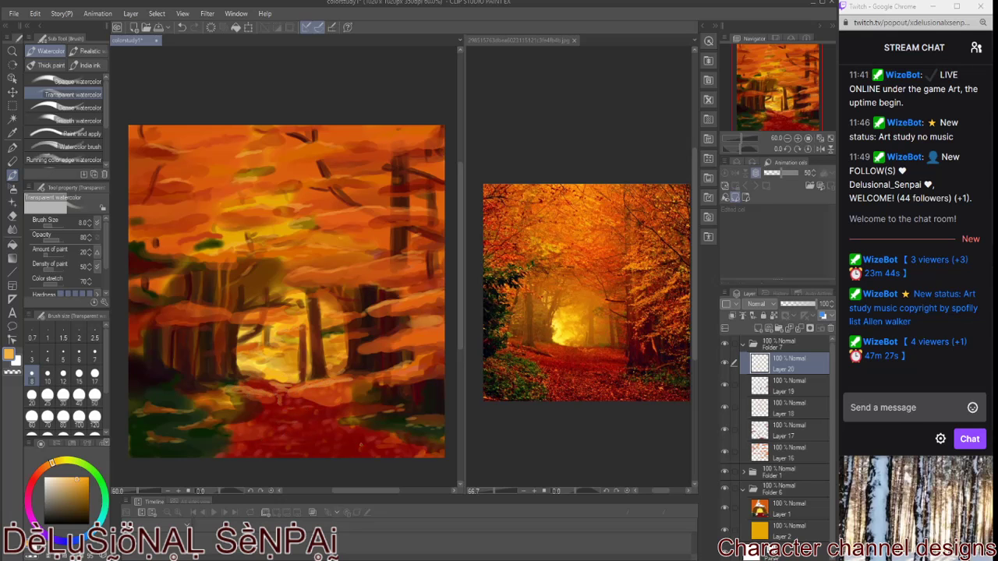
click(742, 344)
click(743, 415)
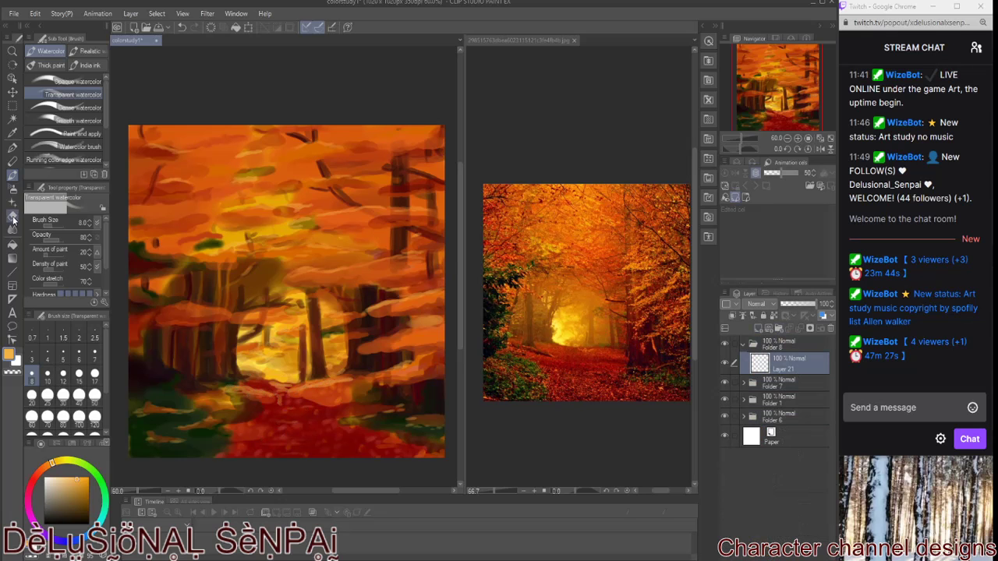
Sample a dark maroon from a zoomed tree trunk in the reference photo.
key(i)
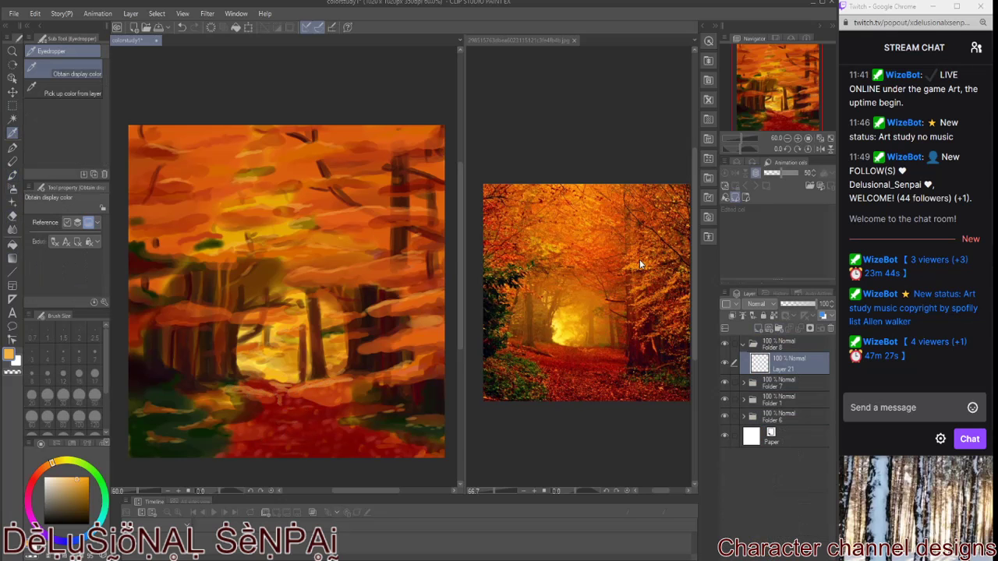
click(640, 264)
scroll(592, 289, down, 2)
scroll(546, 296, up, 10)
click(536, 300)
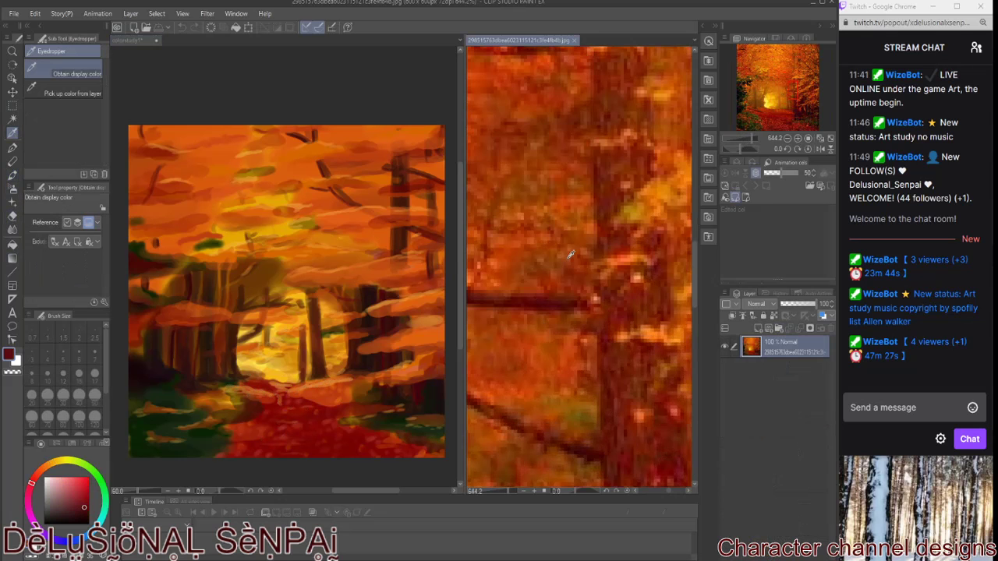
scroll(578, 310, down, 10)
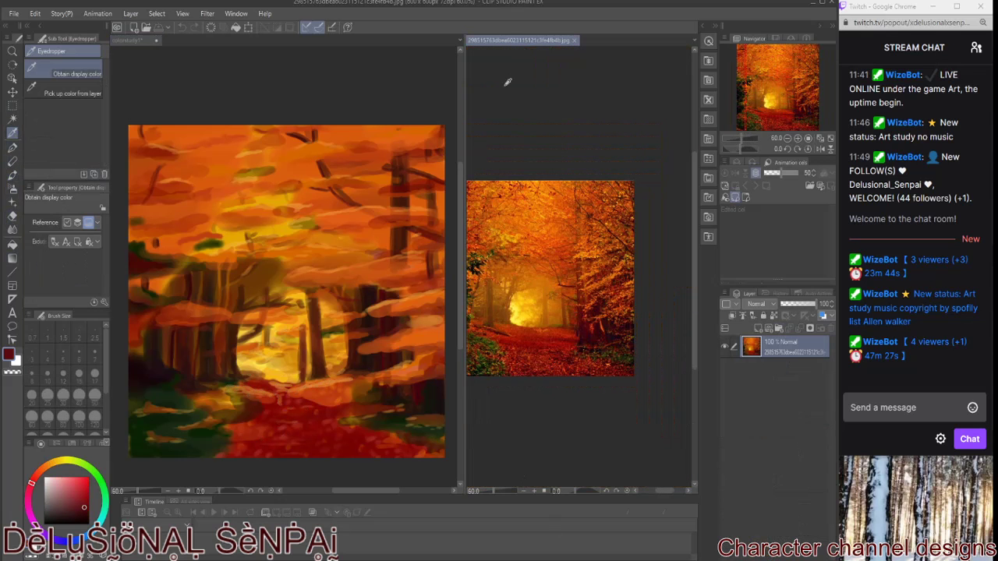
scroll(509, 84, down, 2)
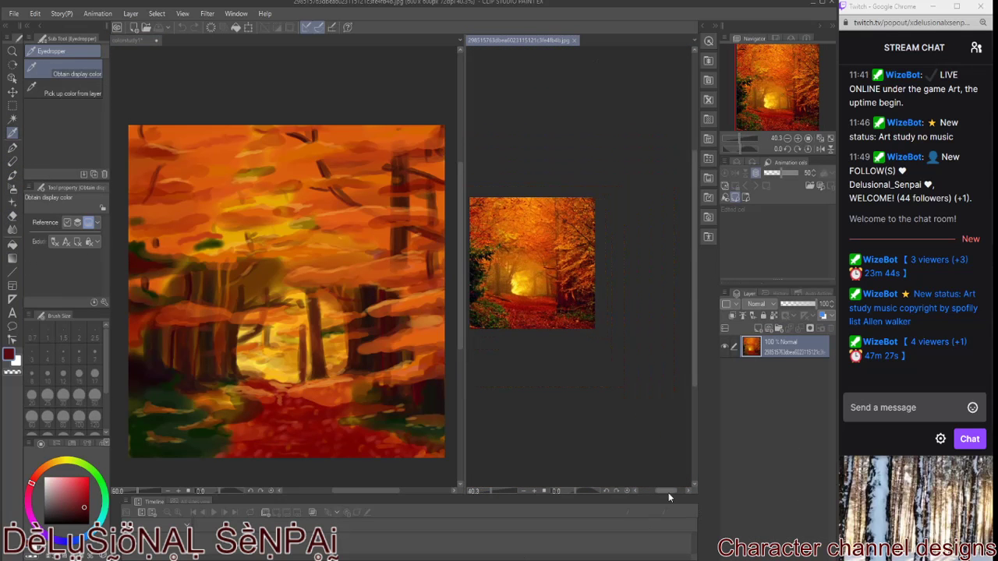
scroll(668, 493, up, 3)
scroll(655, 490, up, 1)
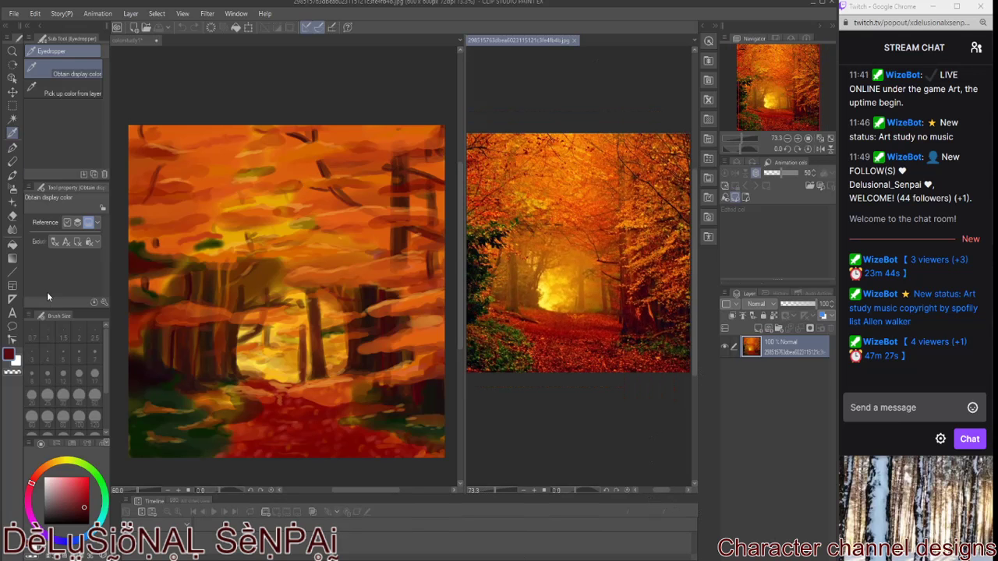
Select the Calligraphy pen for thin branch line work.
key(p)
click(387, 481)
click(78, 122)
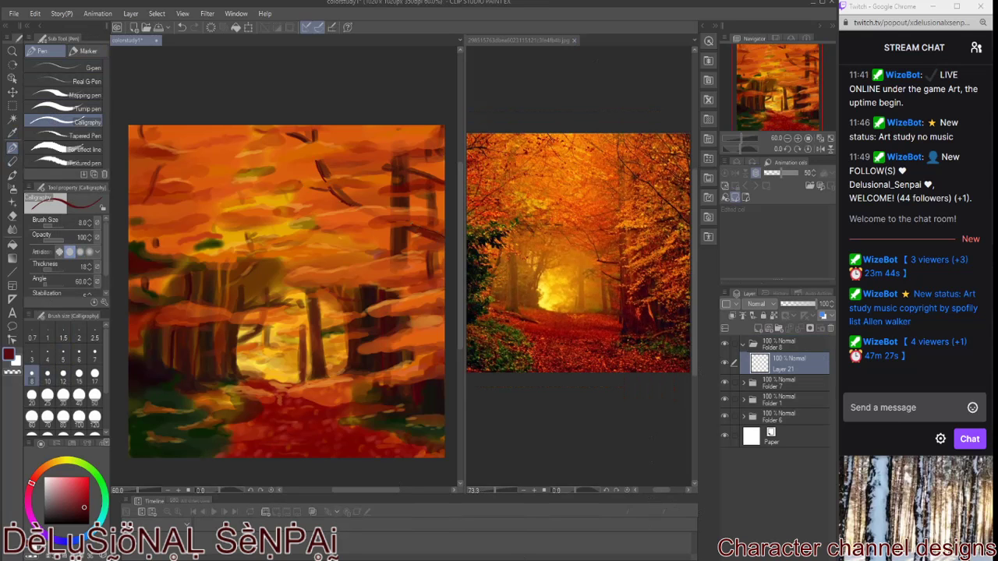
Draw thin dark trunk lines on the central, right and left trees plus short mid-canvas branches.
drag(343, 285, 340, 301)
drag(348, 343, 347, 368)
drag(390, 197, 393, 260)
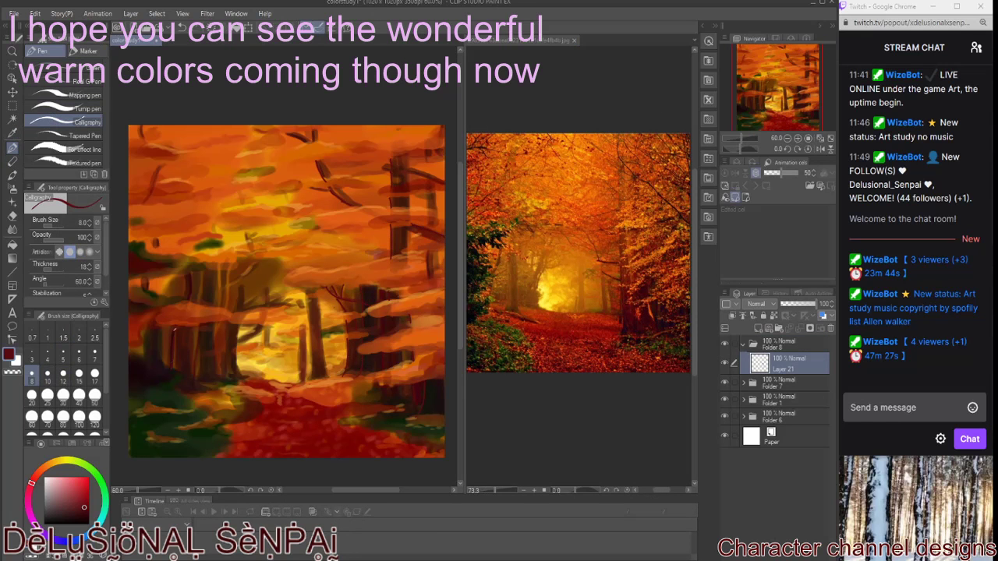
drag(196, 329, 194, 356)
mouse_move(148, 191)
mouse_down()
mouse_move(159, 161)
mouse_move(187, 149)
mouse_up()
drag(242, 233, 248, 250)
drag(234, 348, 241, 325)
drag(243, 297, 251, 275)
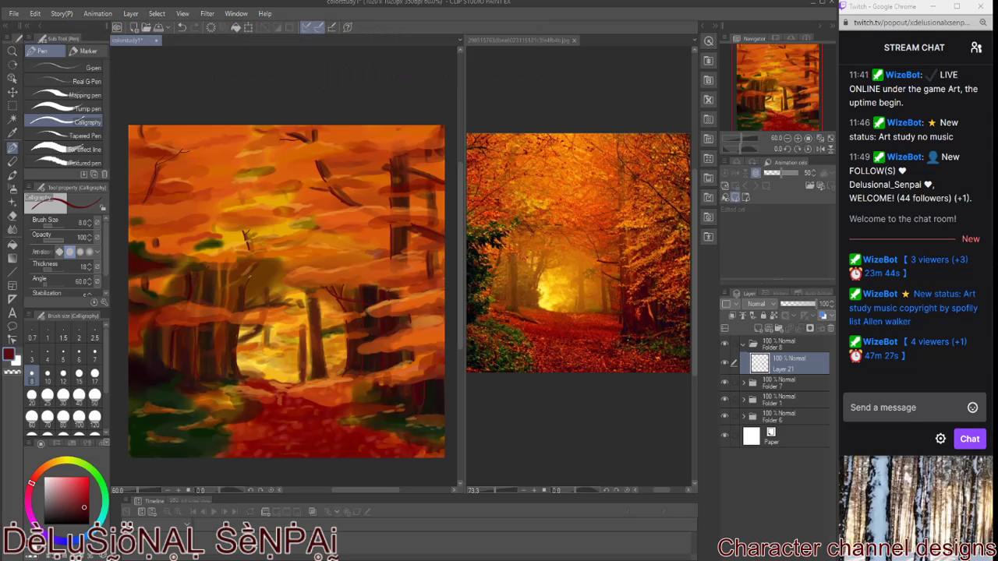
Add more dark branches, thicken the central trunk, and create a new empty layer.
mouse_move(300, 326)
mouse_down()
mouse_move(300, 388)
mouse_move(287, 343)
mouse_move(268, 324)
mouse_move(297, 291)
mouse_move(269, 303)
mouse_up()
drag(431, 193, 424, 215)
drag(272, 325, 269, 349)
drag(320, 301, 330, 379)
drag(407, 167, 360, 129)
drag(391, 178, 346, 189)
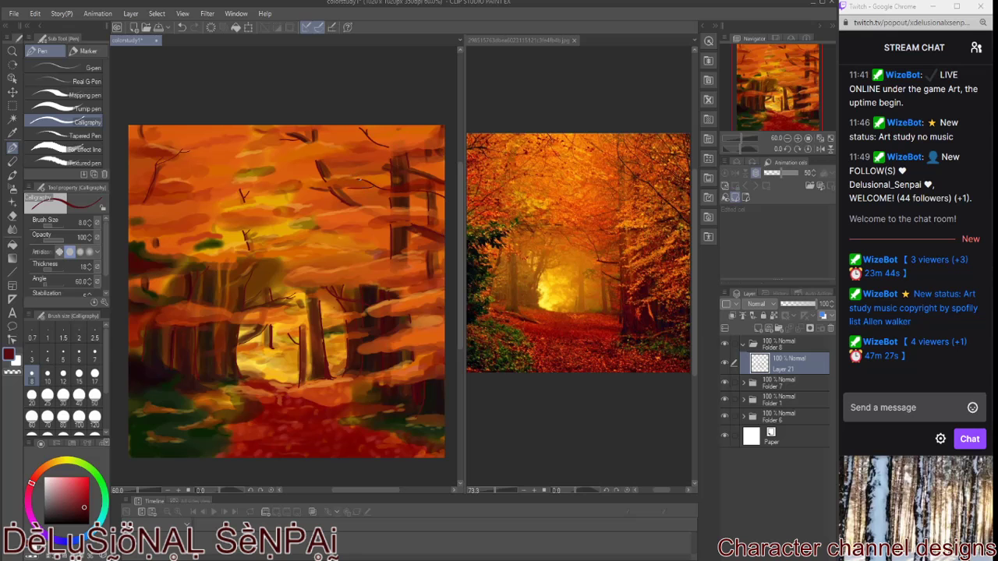
drag(434, 249, 435, 281)
drag(196, 192, 218, 164)
drag(285, 239, 287, 193)
click(756, 328)
Sample a colour from the reference photo and dab a brighter mark on the path.
click(13, 134)
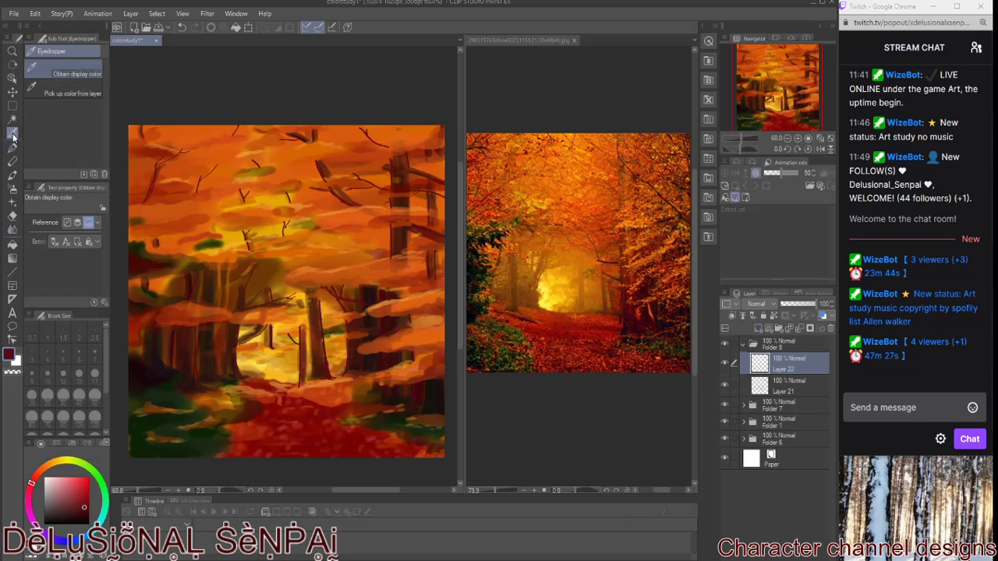
click(565, 363)
click(569, 356)
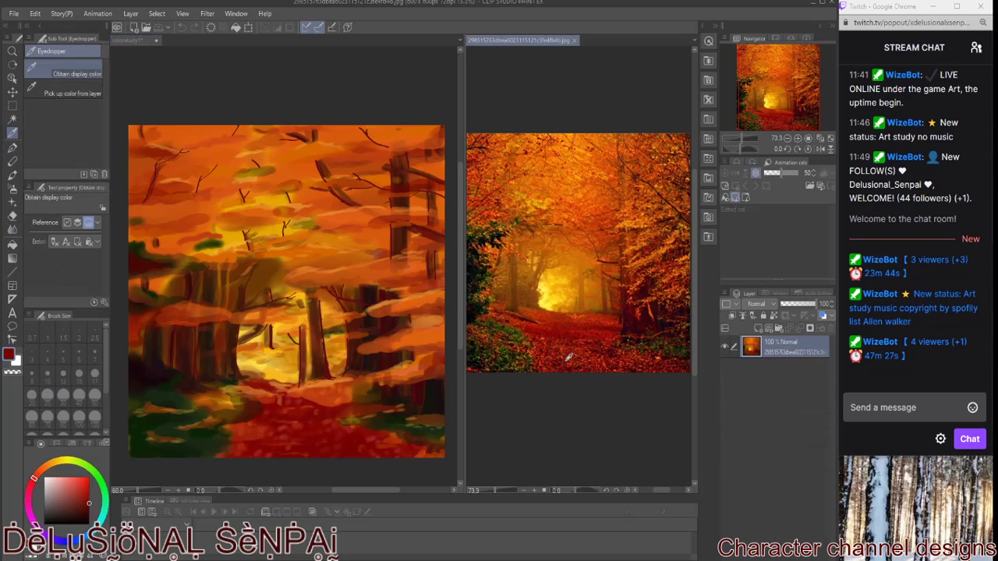
click(570, 359)
key(p)
click(281, 438)
drag(300, 432, 310, 428)
Switch to a tapering pen at size 10 and add Layer 23.
key(period)
key(period)
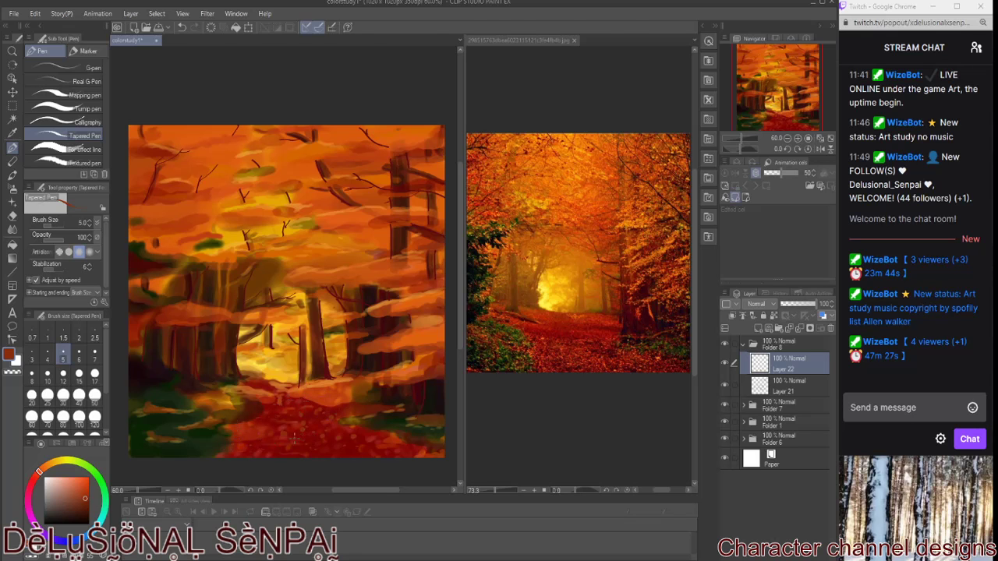
key(bracketright)
key(bracketright)
key(bracketright)
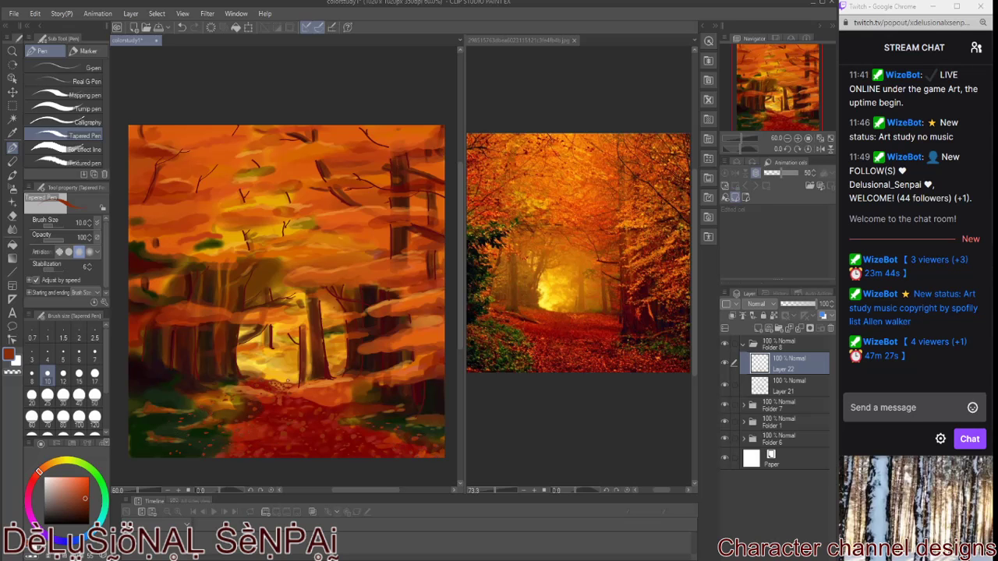
key(ctrl+shift+n)
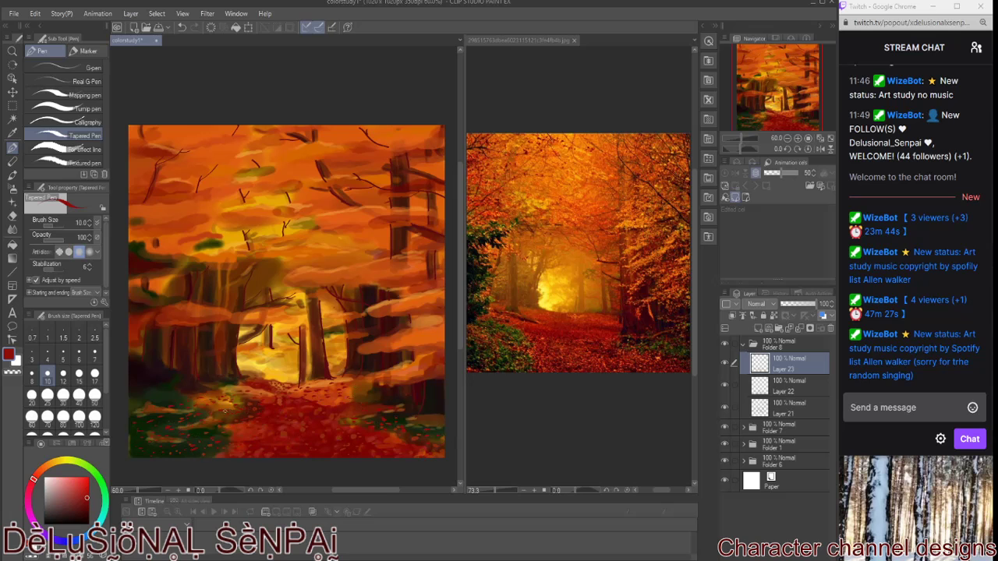
Sample orange from the reference and dab light orange leaves across the path.
alt+click(536, 357)
key(ctrl+Tab)
drag(266, 386, 292, 400)
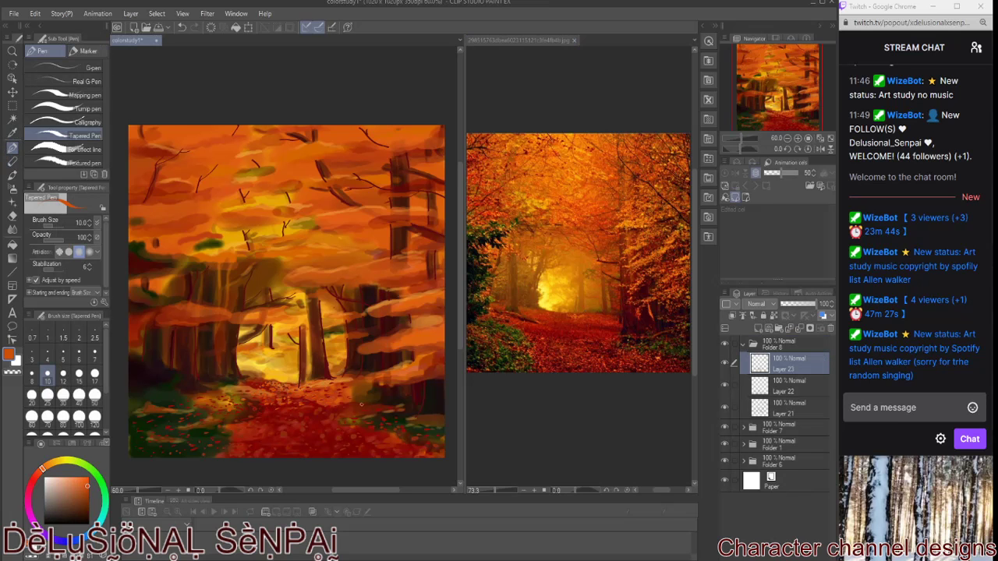
drag(170, 421, 177, 420)
mouse_move(356, 448)
mouse_down()
mouse_move(360, 422)
mouse_move(386, 416)
mouse_up()
click(400, 416)
click(387, 451)
click(235, 443)
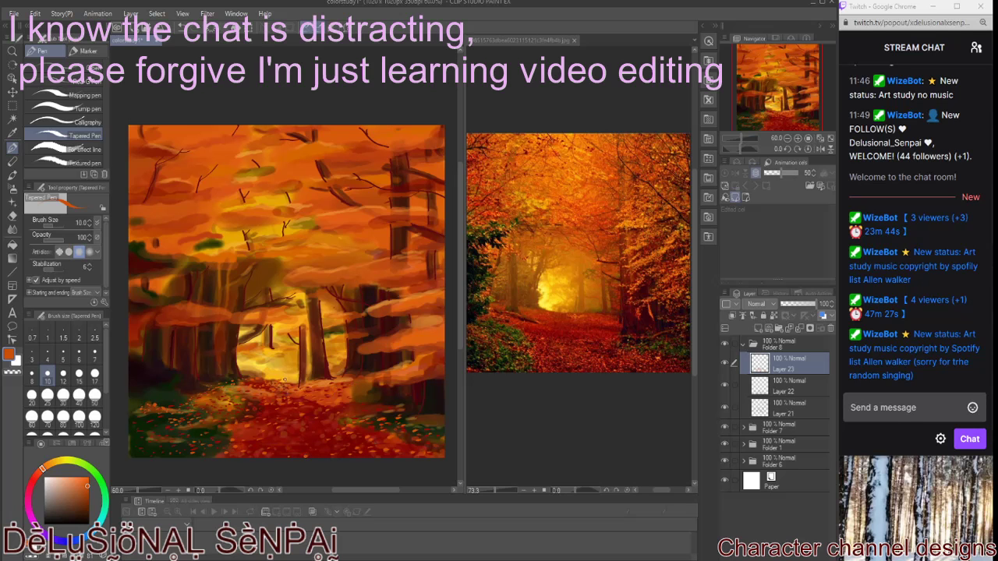
drag(239, 416, 254, 415)
drag(321, 416, 329, 414)
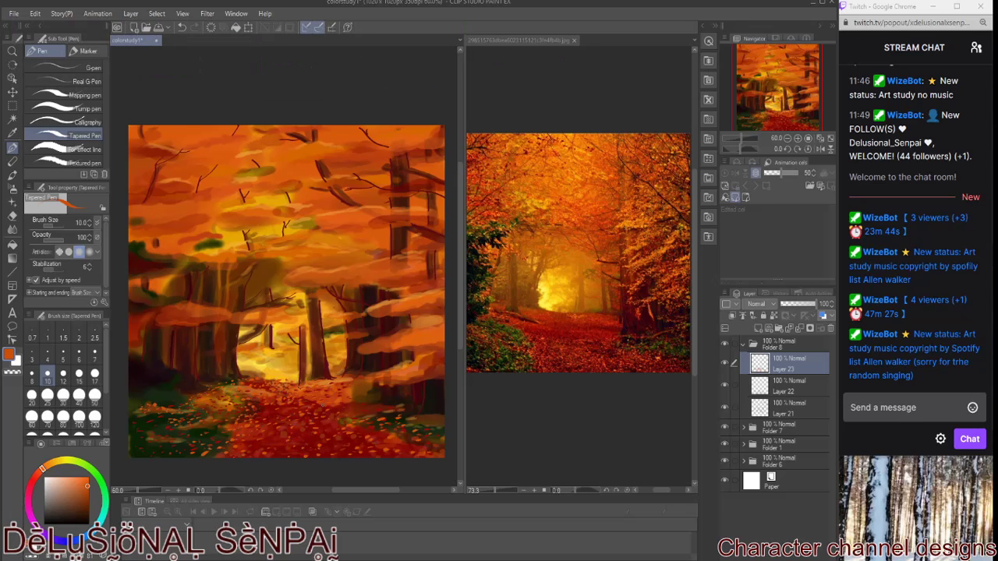
drag(361, 407, 357, 406)
Sample bright yellow from the reference's centre and dot yellow leaves along the path.
alt+click(546, 301)
click(297, 438)
click(295, 387)
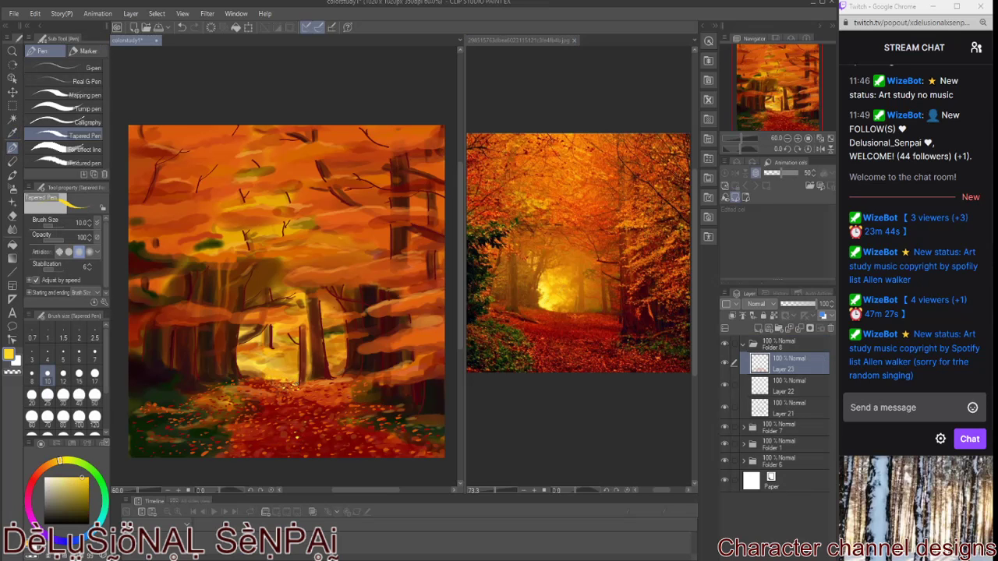
click(288, 396)
click(286, 401)
click(302, 408)
click(314, 383)
click(327, 382)
click(299, 382)
Sample a dark green and paint foliage at the bottom-left corner.
alt+click(478, 356)
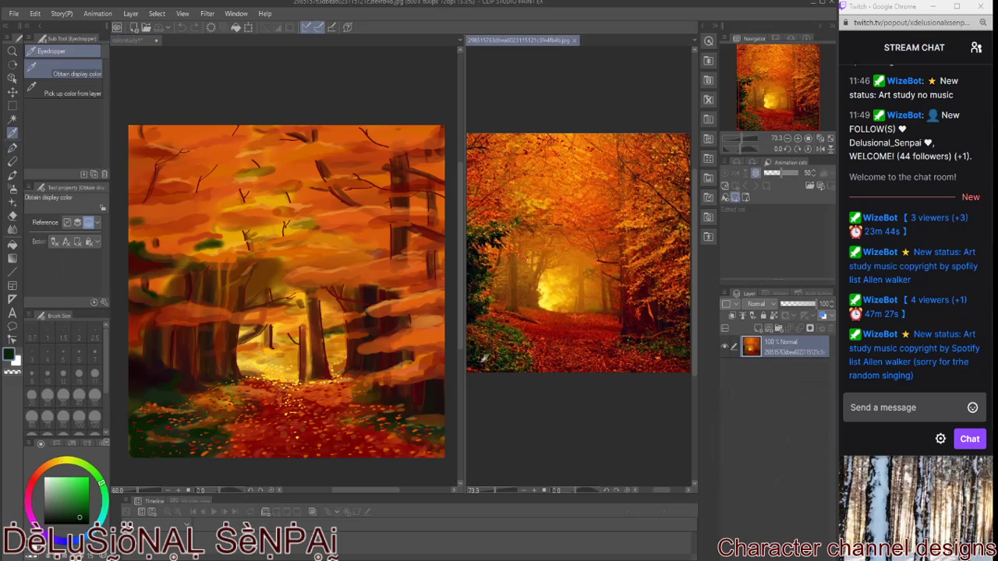
alt+click(131, 437)
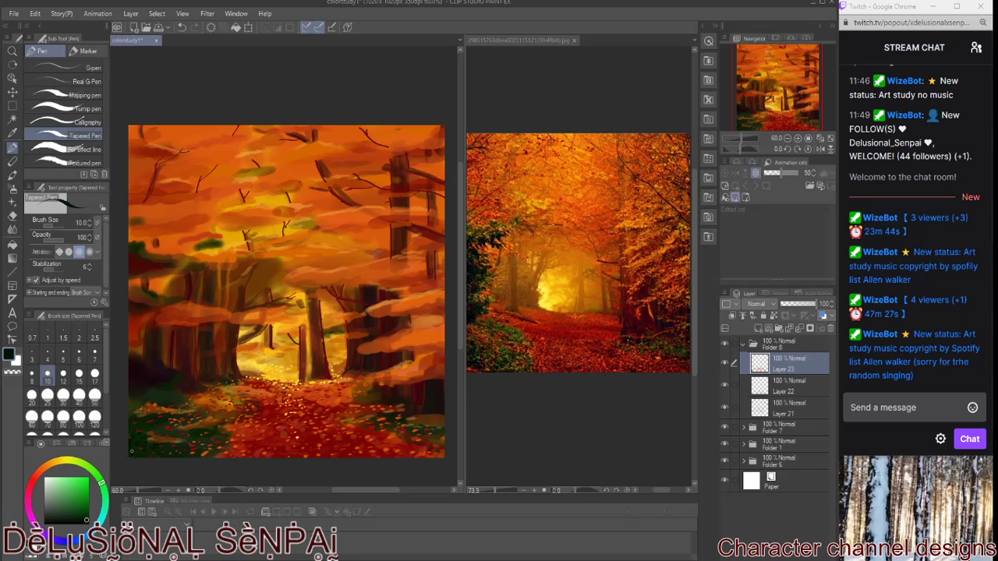
drag(131, 417, 163, 403)
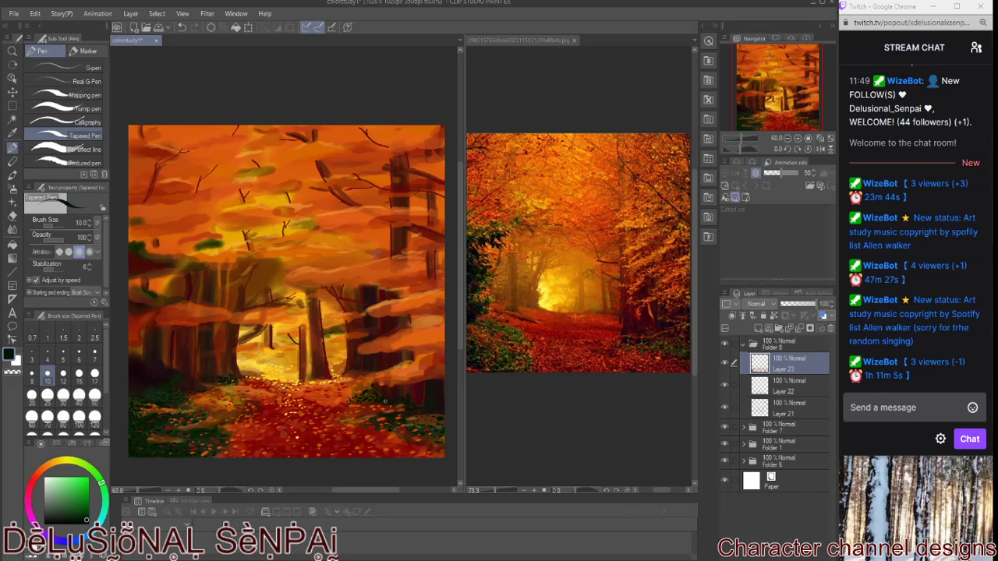
Hide the painting folders, including Folder 7 and Folder 1, to reveal the base colour blocks.
click(724, 345)
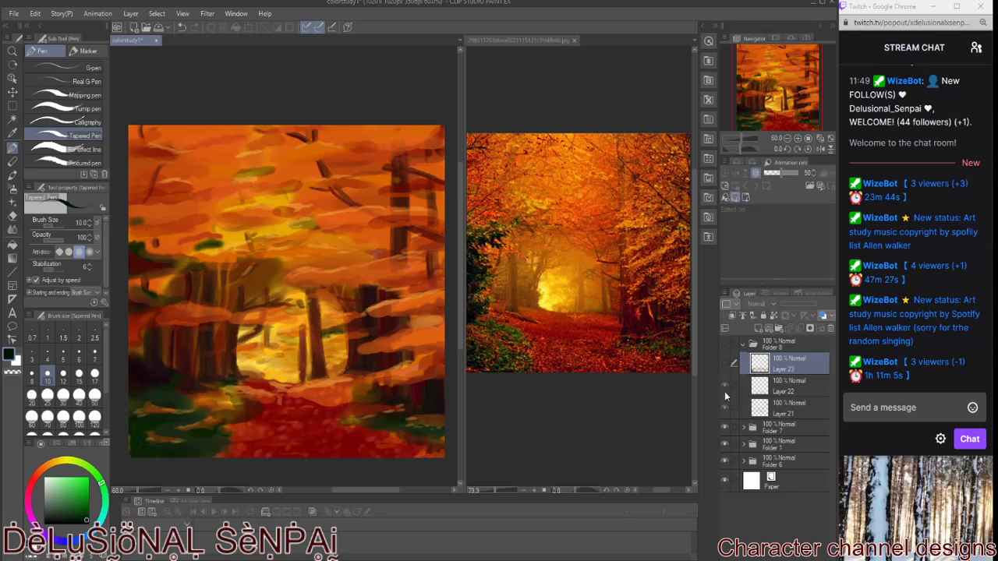
click(727, 427)
click(729, 445)
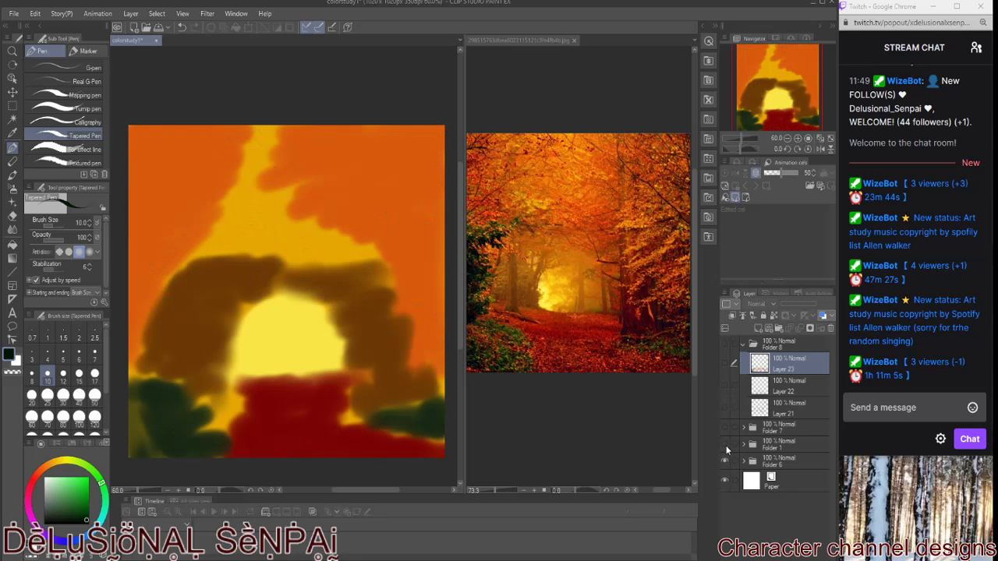
Show Folder 1 and Folder 8 again, then switch to the reference photo.
click(727, 446)
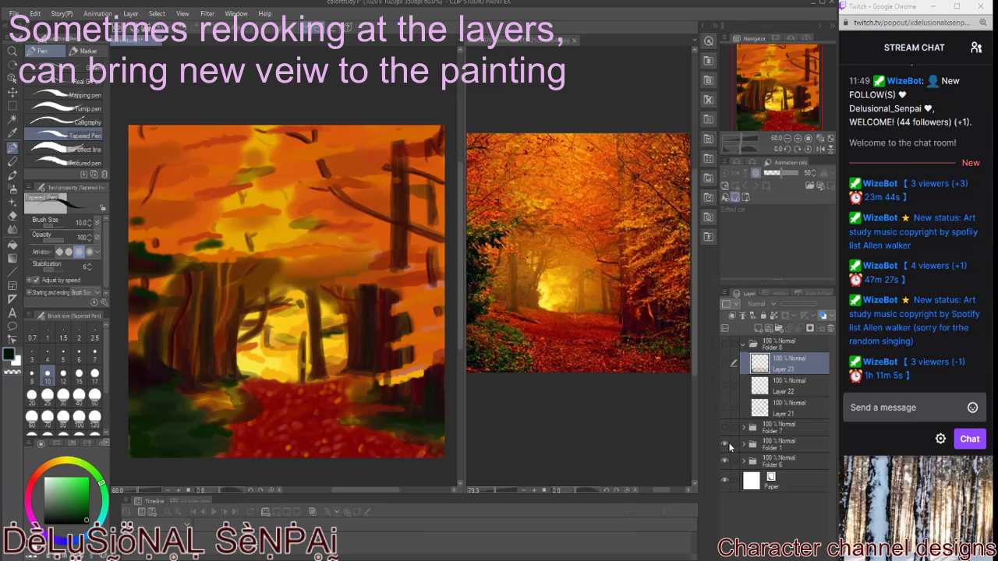
click(725, 344)
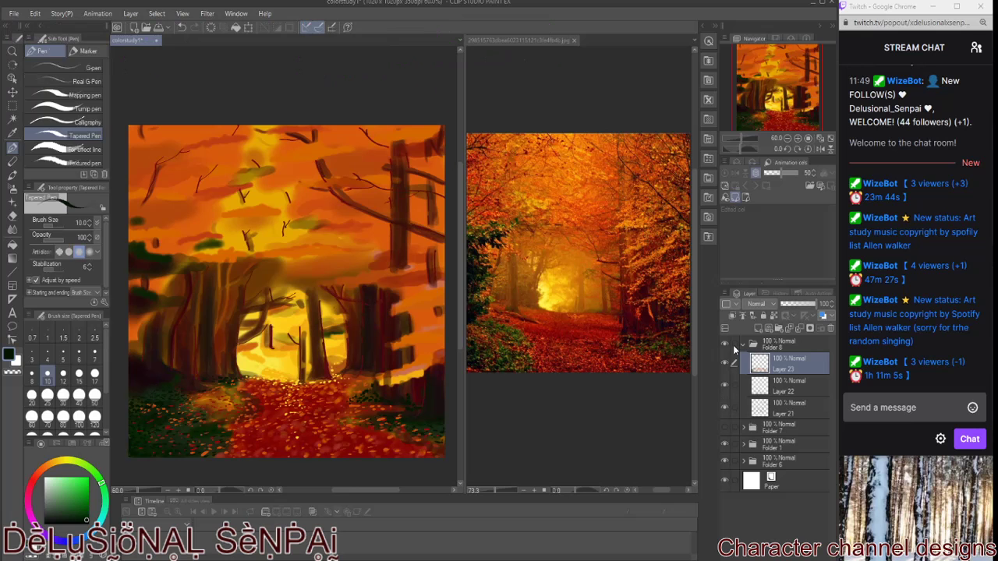
click(485, 316)
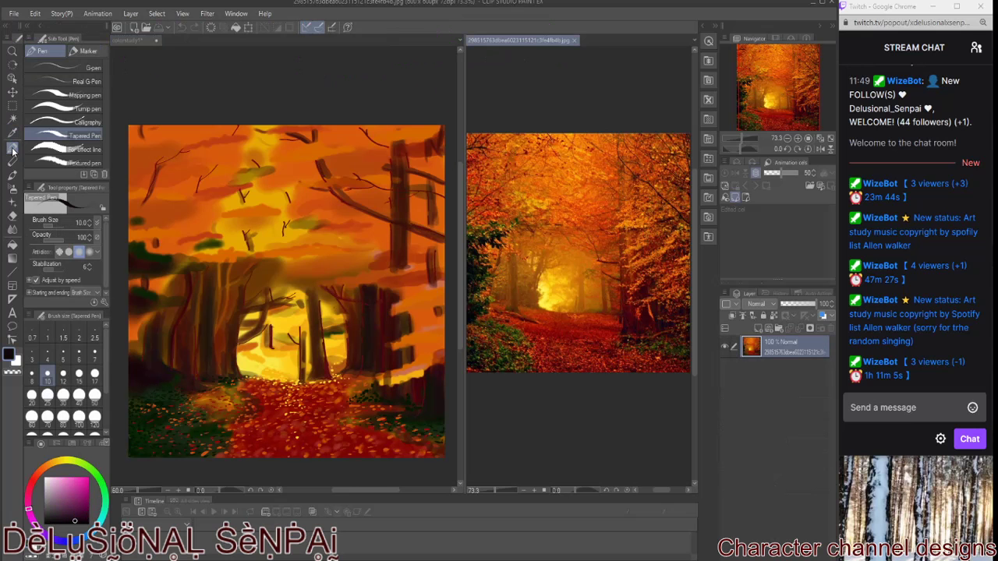
Darken the left trunk, add Layer 24, and stroke dark lines down left and right trunks.
click(150, 387)
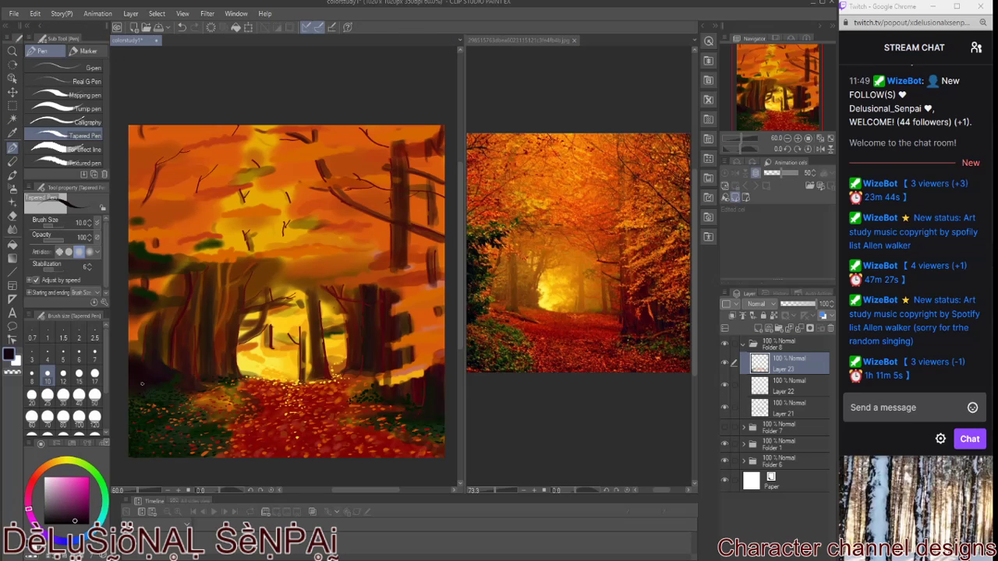
drag(160, 323, 164, 364)
key(ctrl+shift+n)
drag(181, 327, 179, 355)
drag(201, 273, 192, 339)
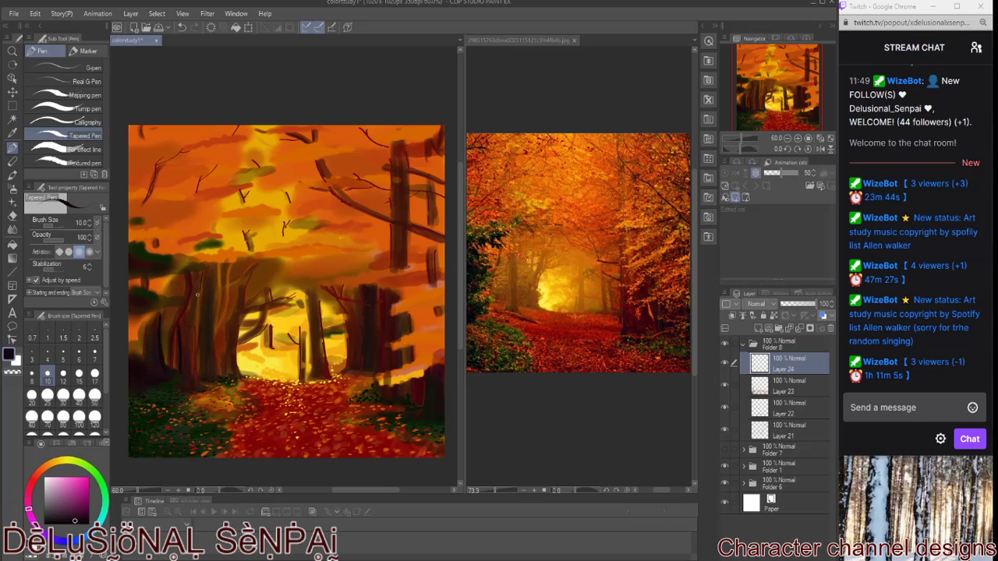
drag(434, 273, 433, 252)
drag(402, 320, 404, 388)
Draw small dark twigs in the canopy and thin dark strokes on middle and left trees.
drag(274, 140, 259, 146)
drag(235, 234, 227, 246)
drag(232, 196, 227, 209)
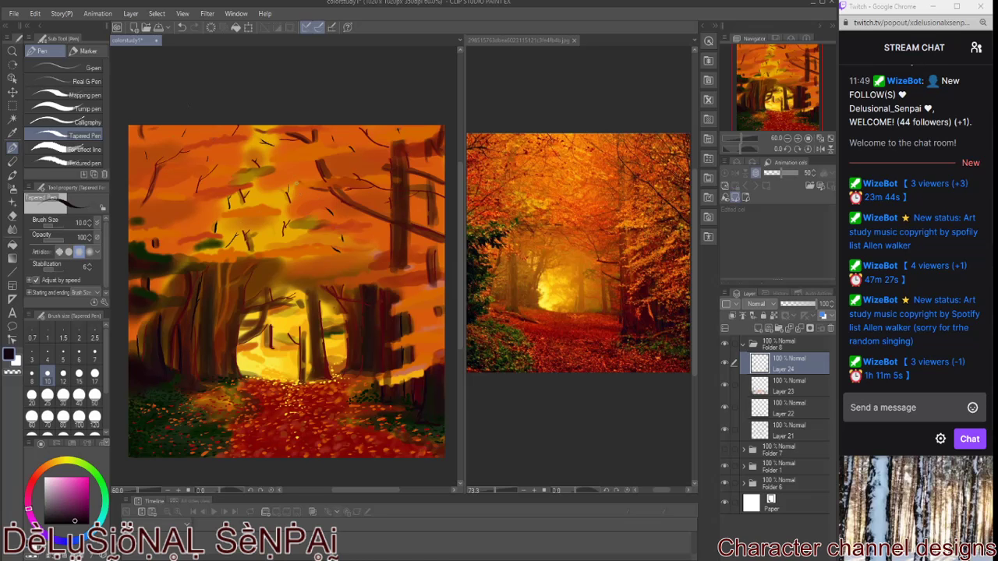
drag(286, 326, 282, 339)
drag(131, 342, 129, 356)
drag(171, 297, 173, 279)
Sample red from the reference path and load the textured pen at size 10.
key(i)
click(547, 321)
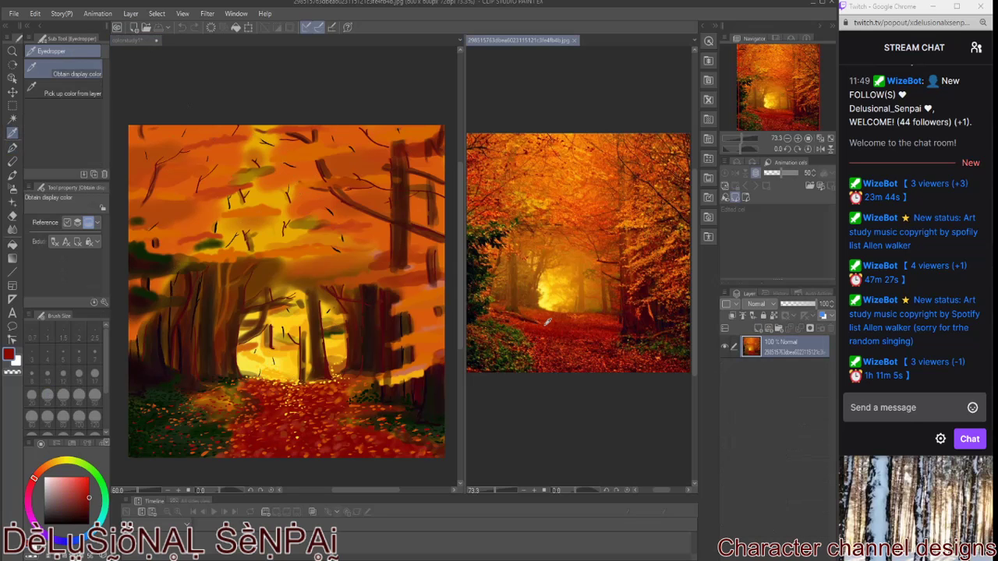
key(p)
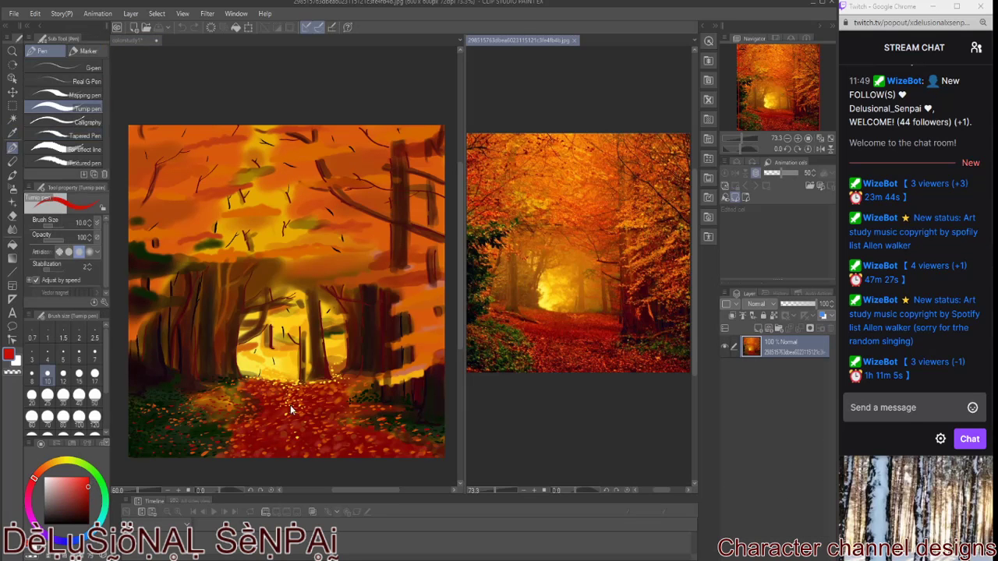
click(291, 411)
click(78, 162)
click(48, 375)
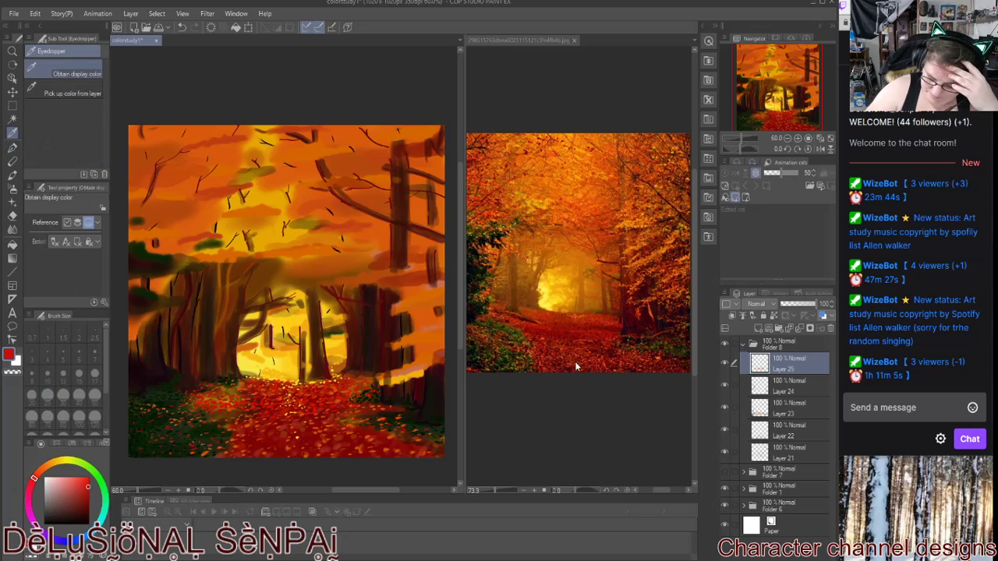
Pick a slightly darker red and add Layer 26.
key(alt)
key(ctrl+shift+n)
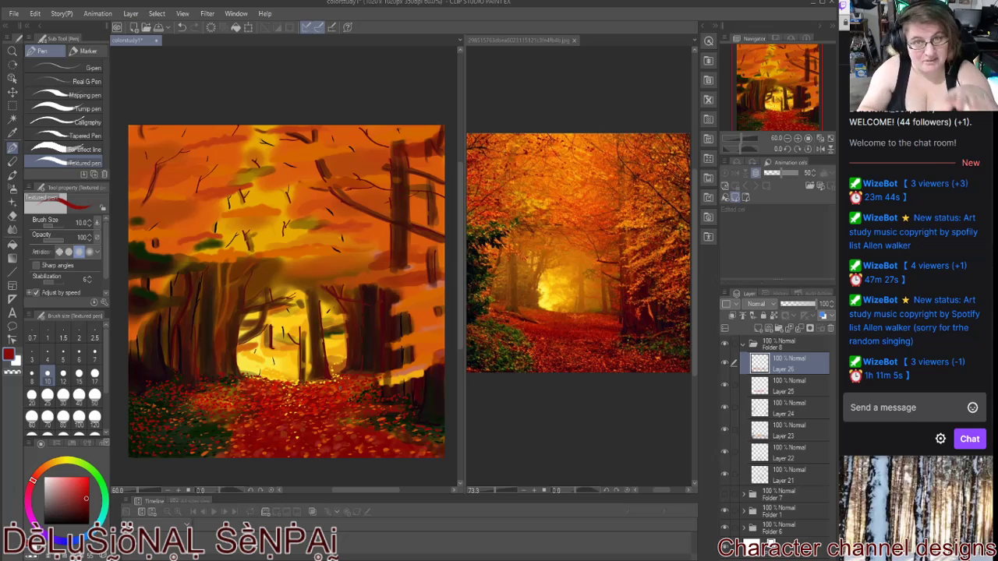
Sample an orange from the painting and dab orange leaves across the lower-left and lower-centre ground.
click(13, 133)
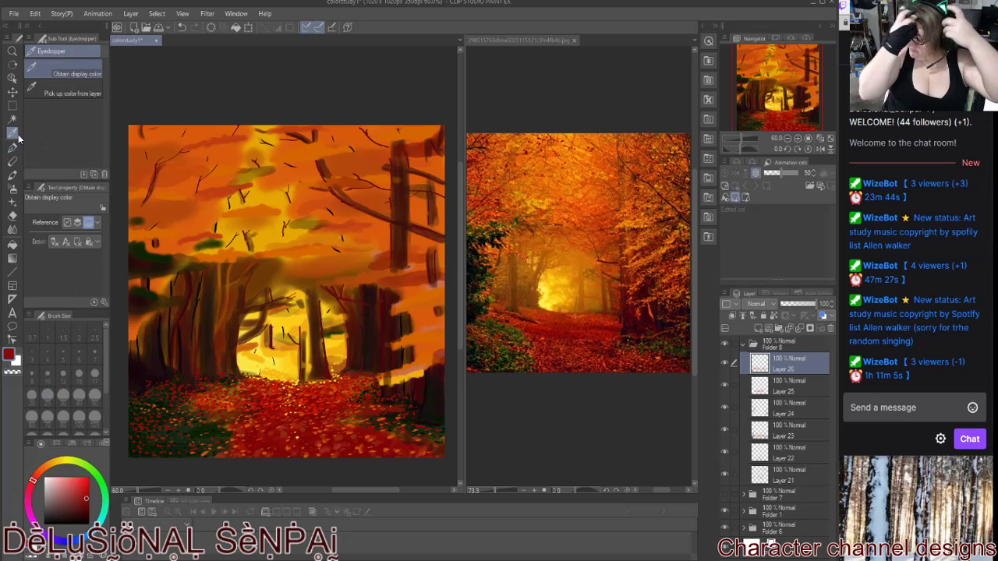
click(424, 331)
key(p)
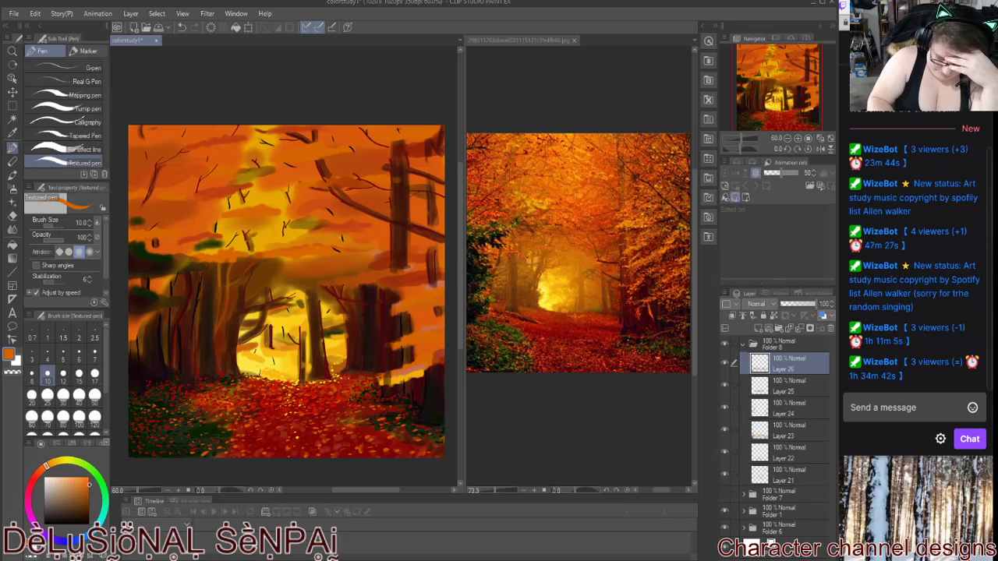
click(199, 428)
click(166, 418)
click(156, 401)
click(135, 424)
click(136, 410)
click(133, 398)
click(255, 411)
click(278, 403)
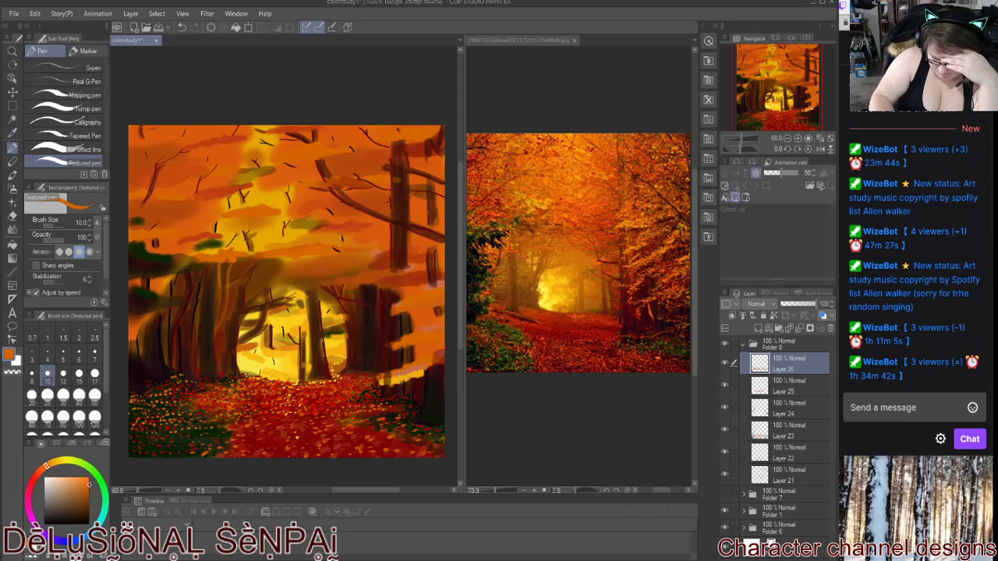
click(233, 427)
click(269, 421)
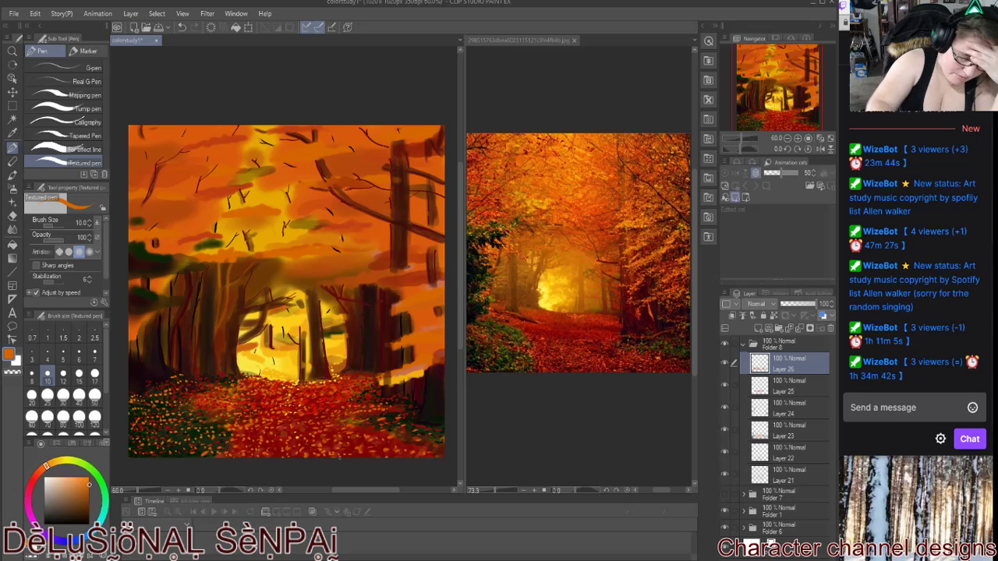
Sample a dark red, add a new layer above Layer 26, and dab leaves in the lower-left foliage.
key(i)
click(339, 456)
click(12, 146)
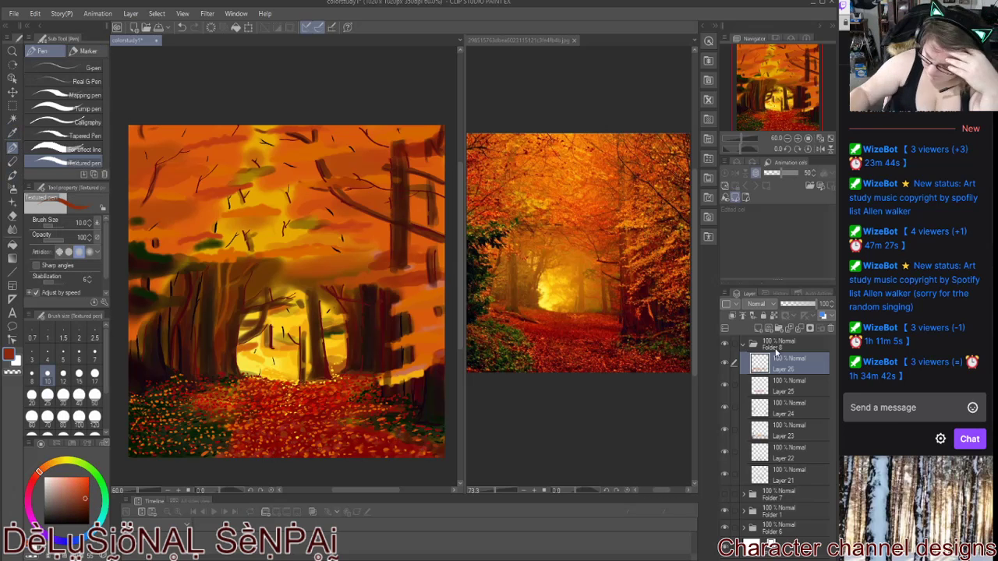
click(760, 329)
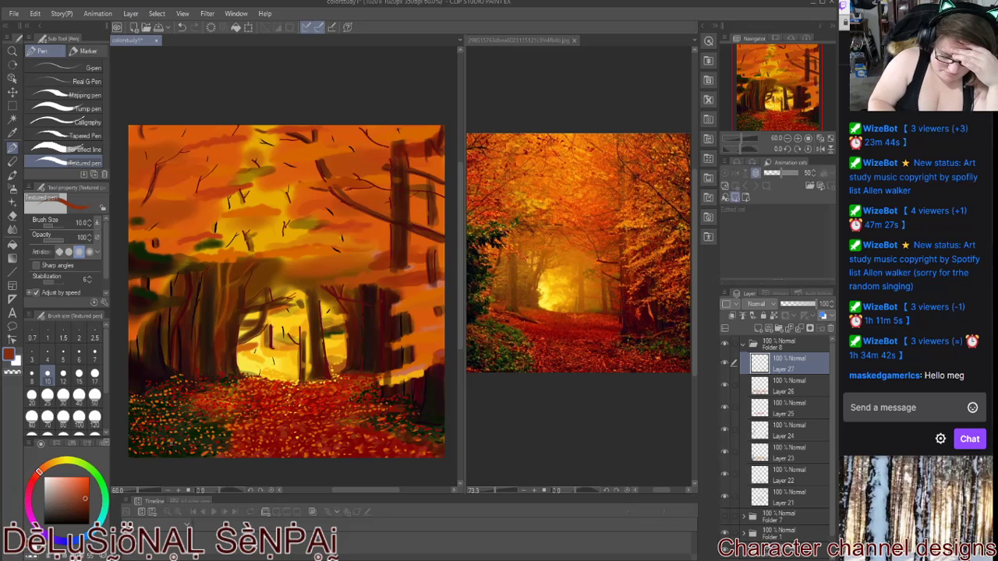
click(134, 409)
click(170, 397)
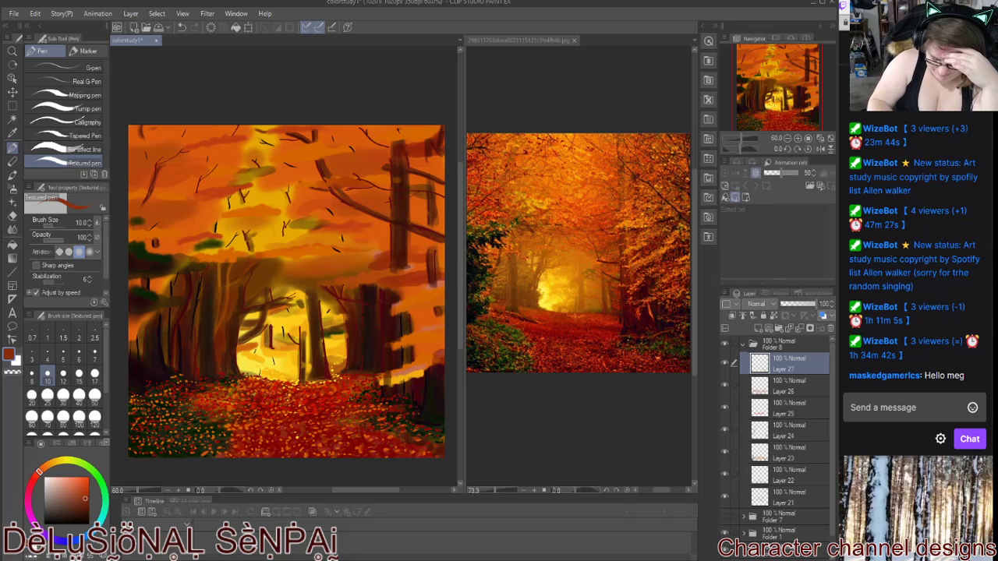
click(313, 402)
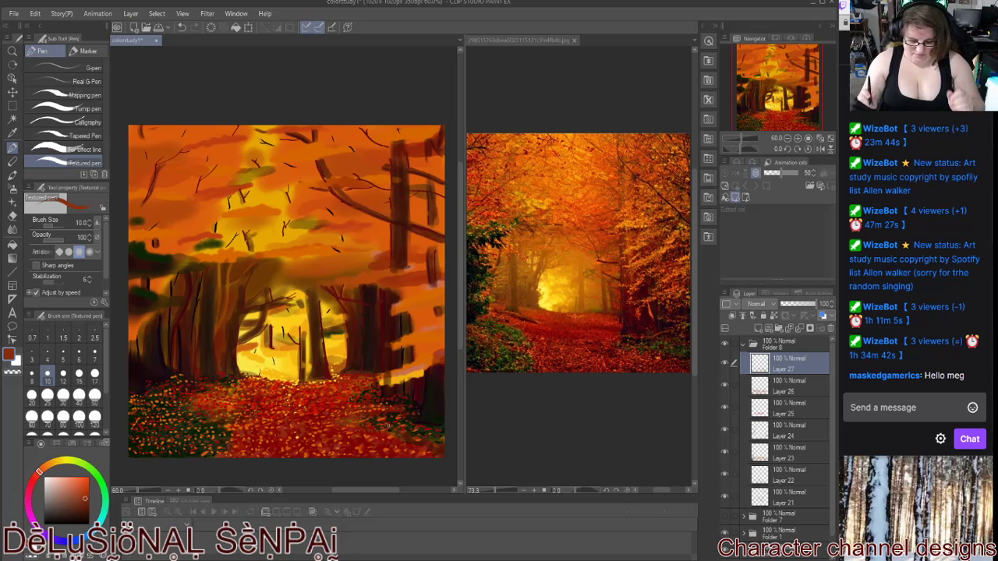
Sample an orange from the painting, lighten it, then sample darker red-browns from the canvas.
key(i)
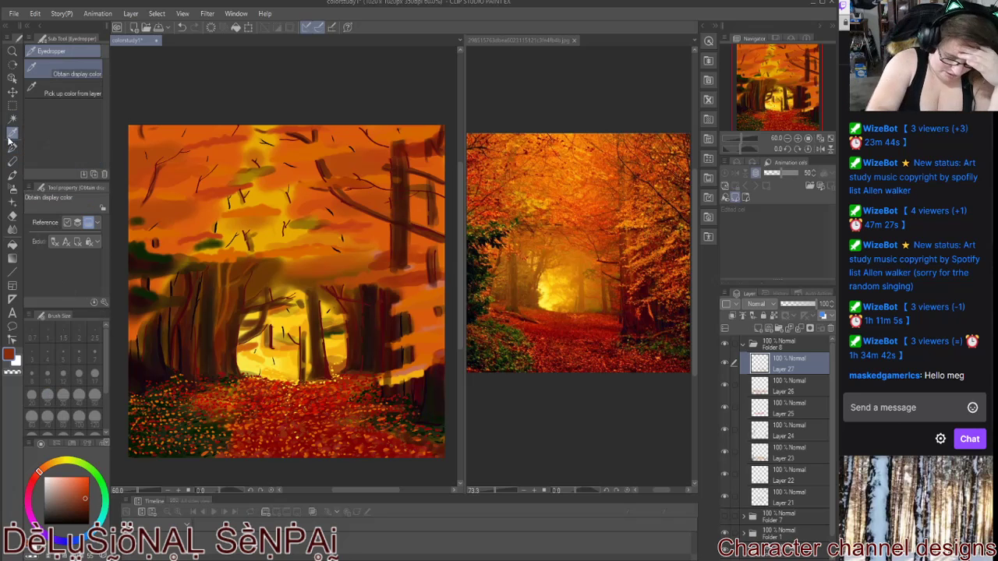
click(244, 202)
click(13, 147)
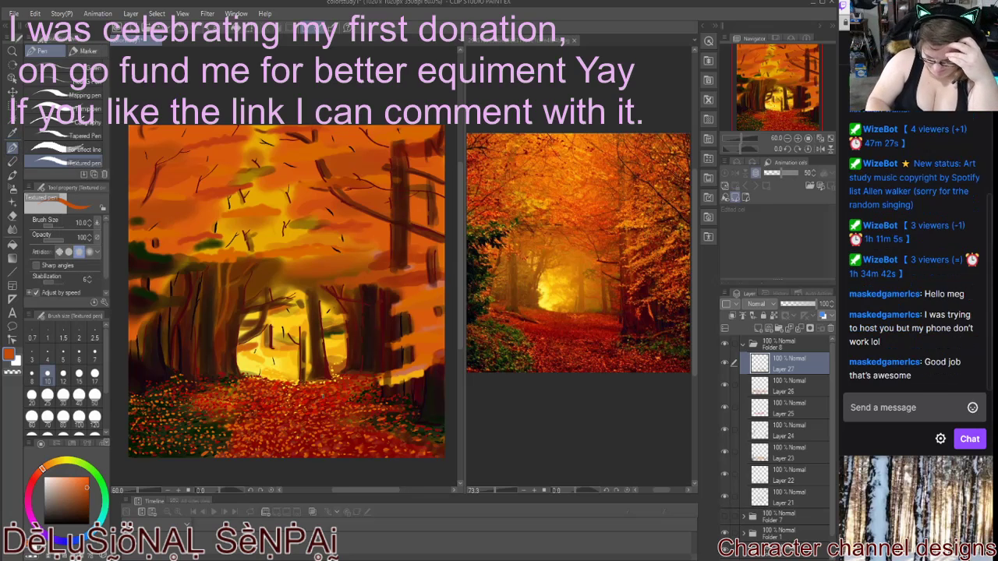
drag(91, 485, 74, 473)
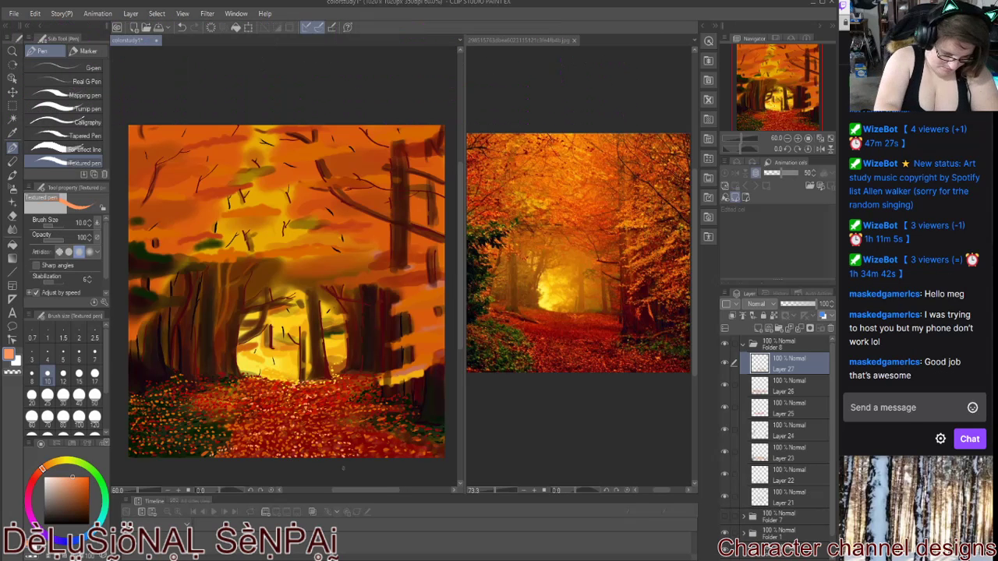
alt+click(441, 444)
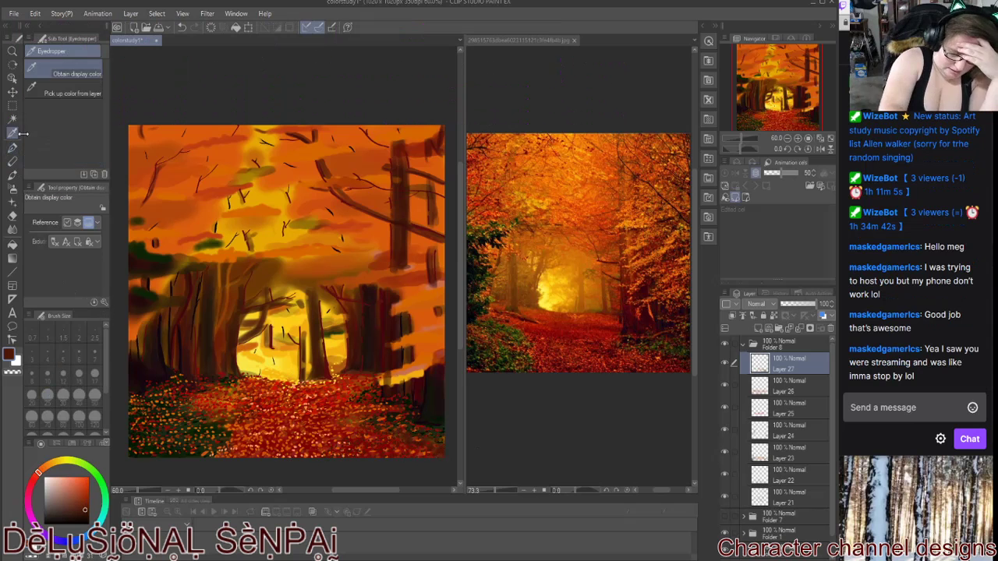
alt+click(137, 256)
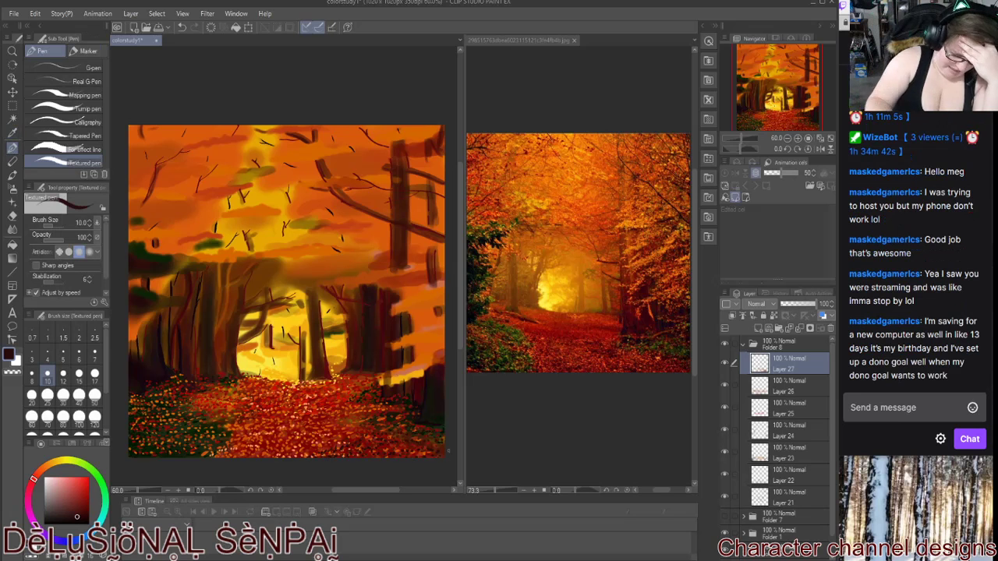
Sample a red, add a new layer, and adjust the paint colour toward orange-red.
key(i)
click(421, 386)
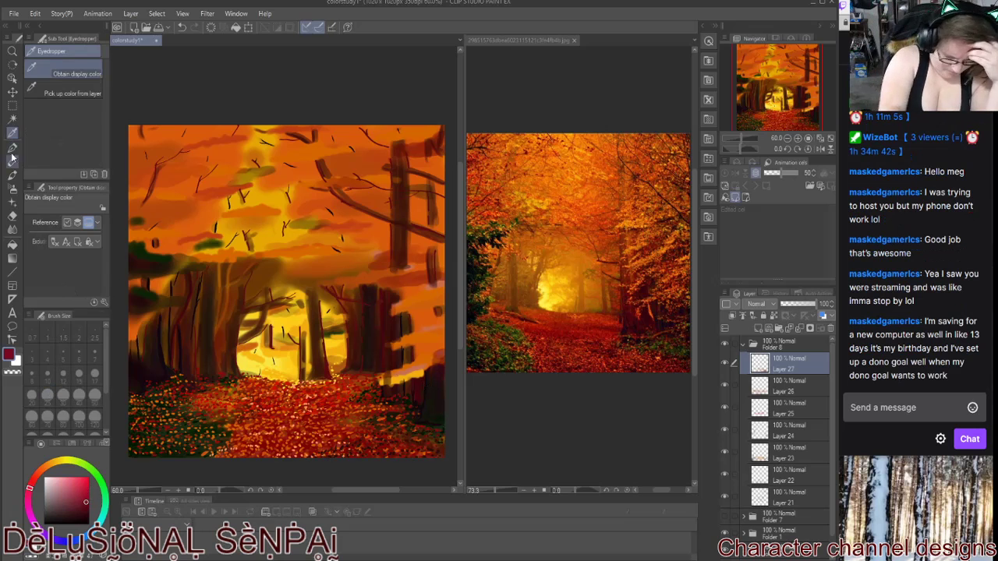
click(12, 153)
key(ctrl+shift+n)
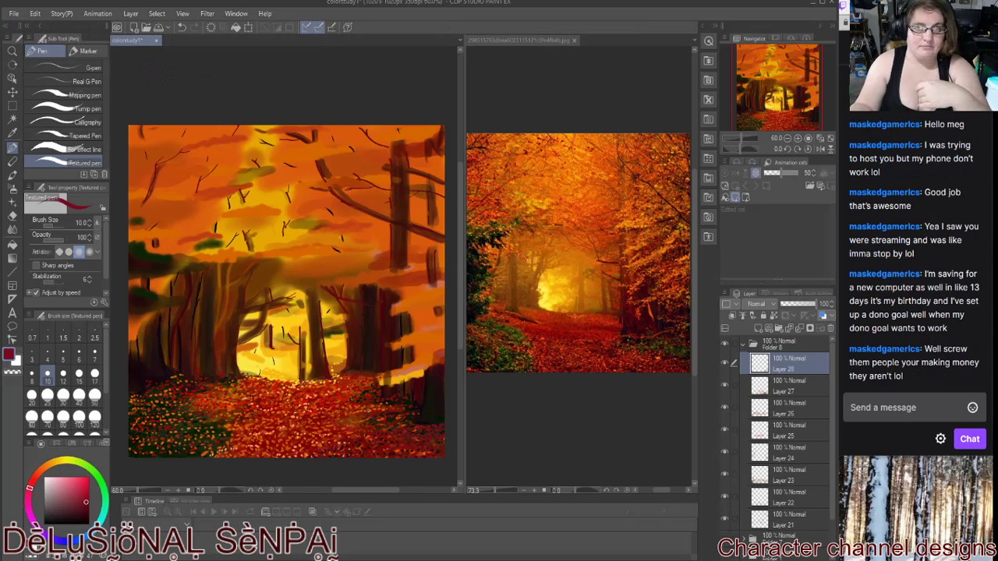
click(83, 477)
click(36, 474)
click(87, 481)
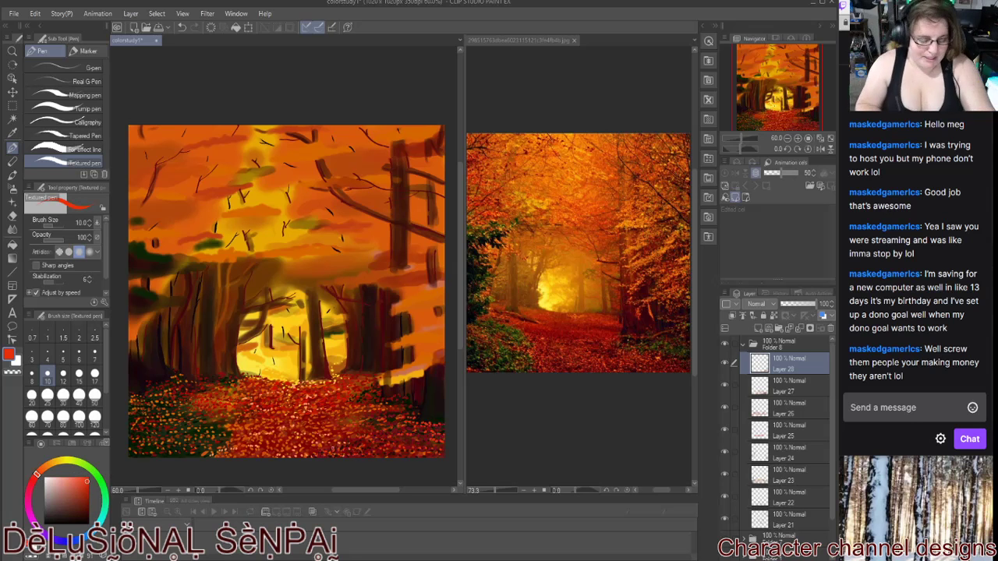
Take a darker red from the reference photo and return to the study canvas.
key(i)
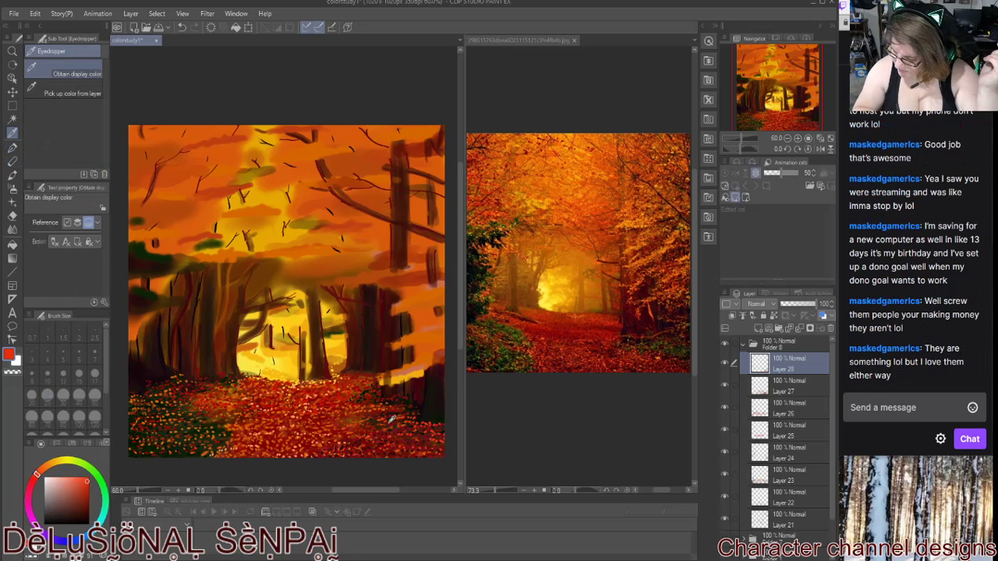
click(635, 312)
key(p)
key(ctrl+Tab)
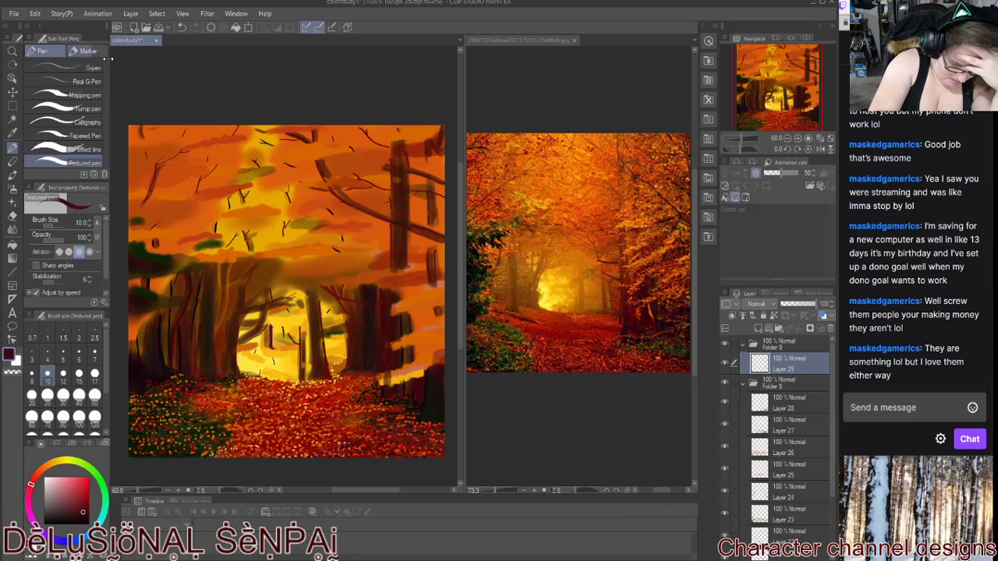
Set up the watercolour brushes with the Wet blend blender at size 10 and density 44.
click(84, 51)
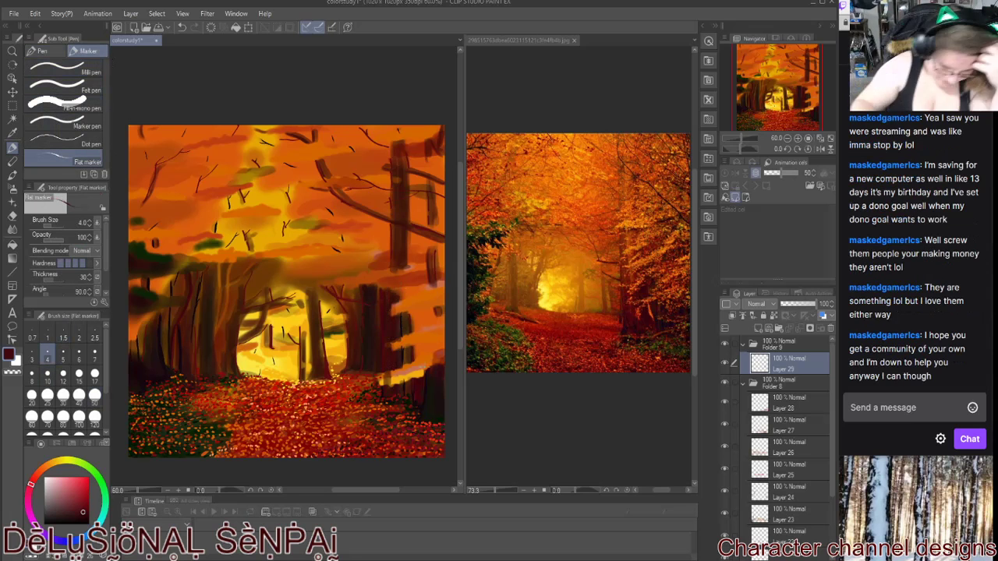
key(b)
scroll(68, 132, down, 1)
click(74, 162)
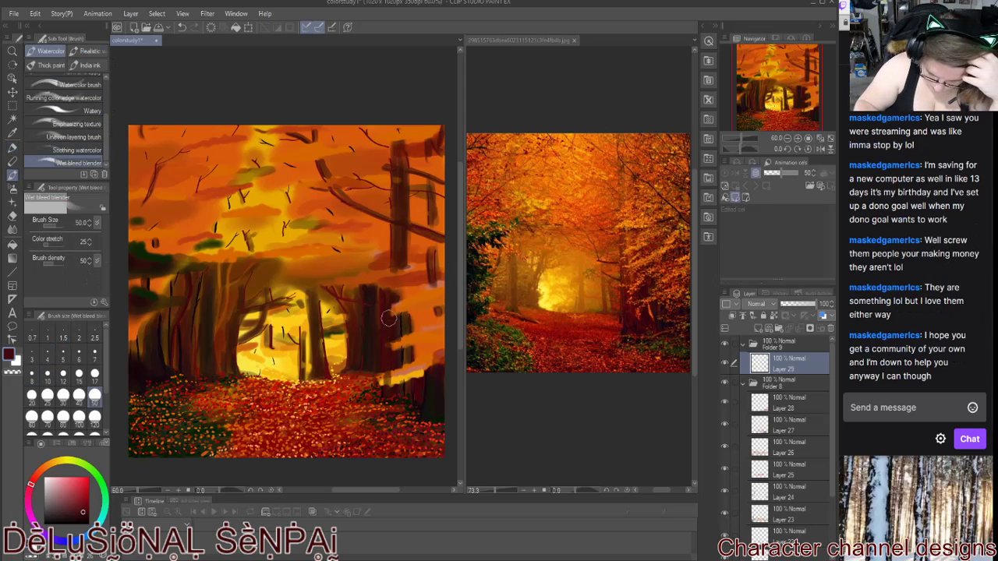
key(bracketleft)
key(bracketleft)
key(bracketleft)
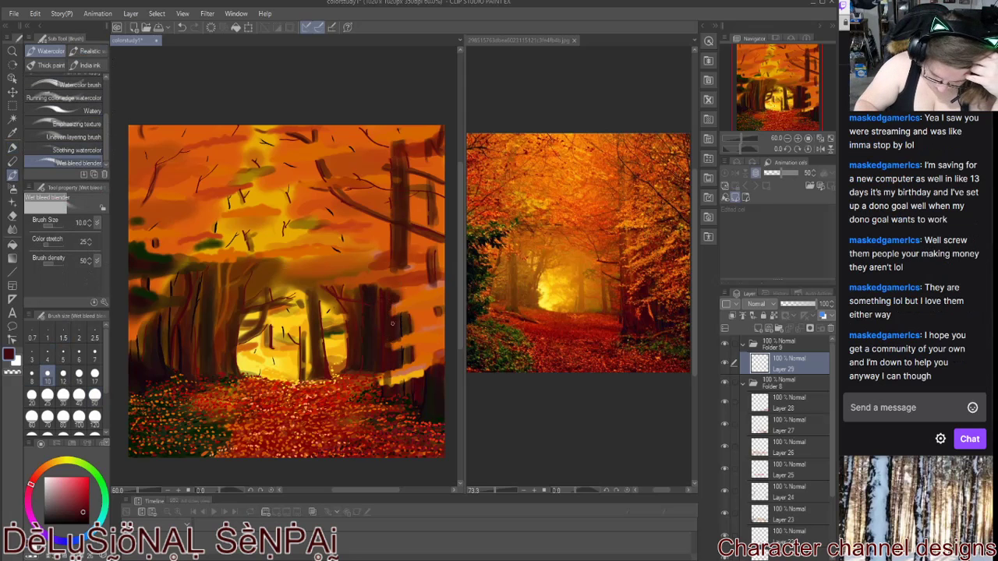
click(51, 268)
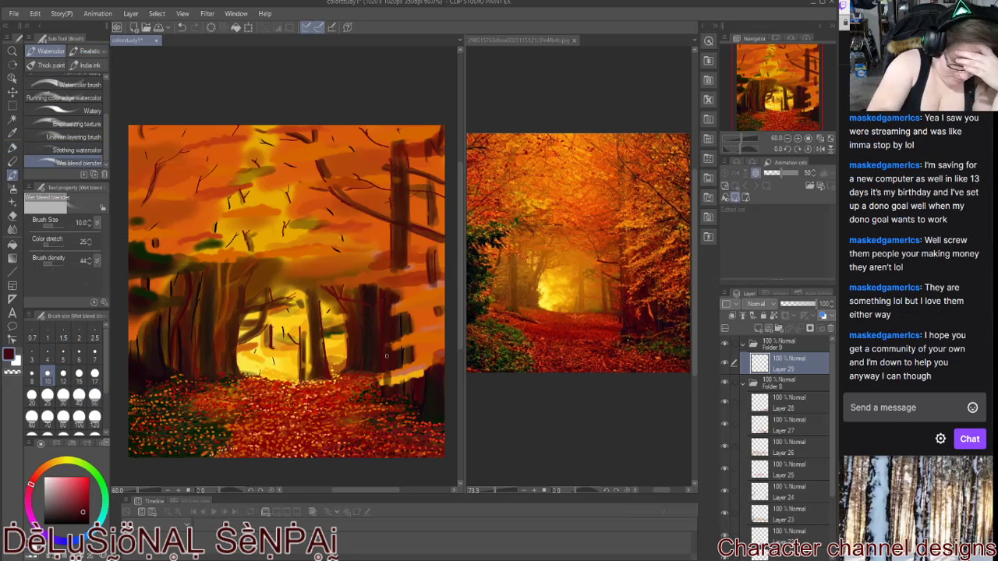
key(b)
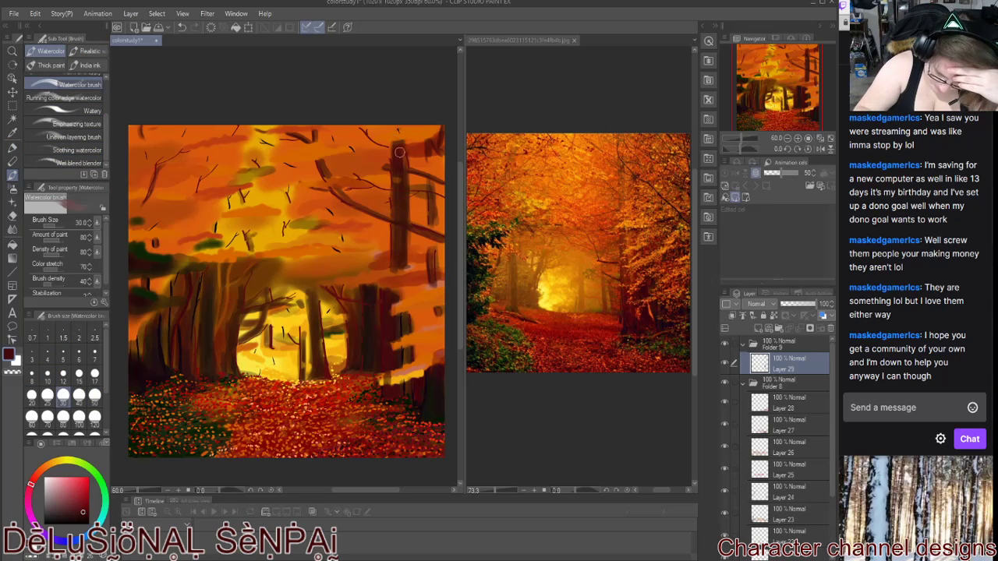
Darken the right trunk, its reaching branches and the thin central trunk with dark strokes.
drag(433, 182, 437, 287)
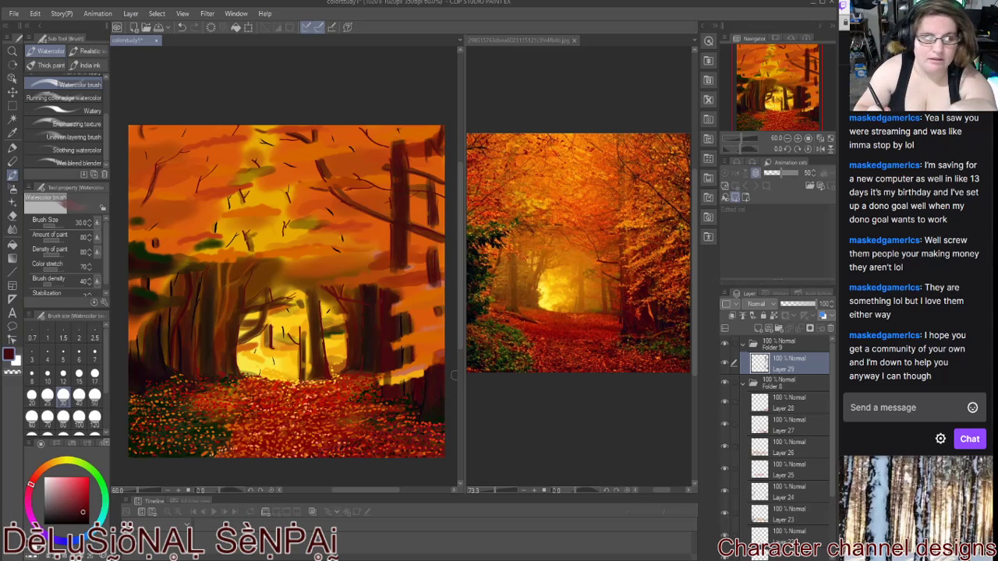
drag(432, 181, 440, 228)
mouse_move(315, 133)
mouse_down()
mouse_move(327, 178)
mouse_move(397, 222)
mouse_up()
drag(348, 200, 399, 222)
drag(329, 186, 439, 244)
mouse_move(312, 289)
mouse_down()
mouse_move(315, 373)
mouse_move(320, 327)
mouse_up()
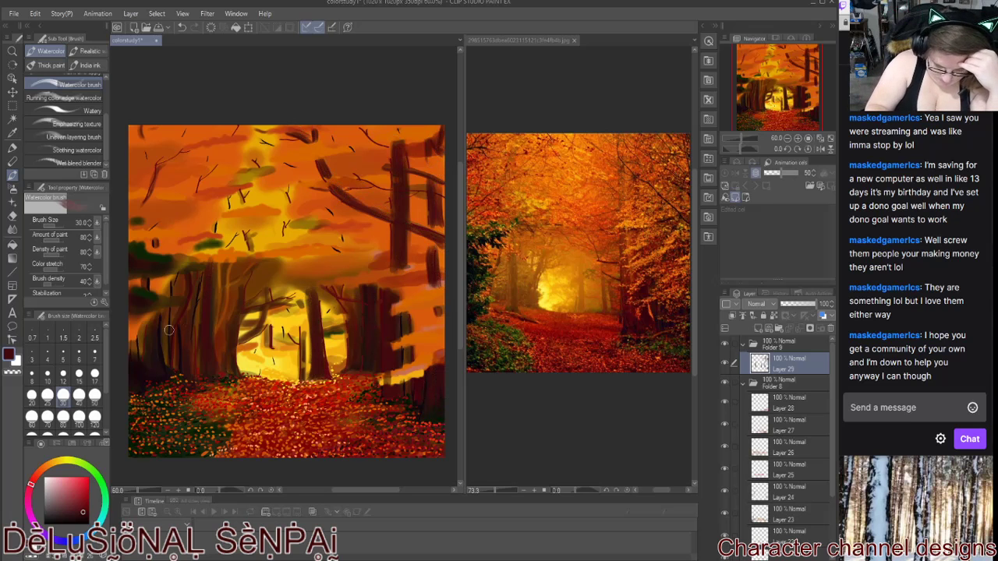
drag(243, 341, 282, 296)
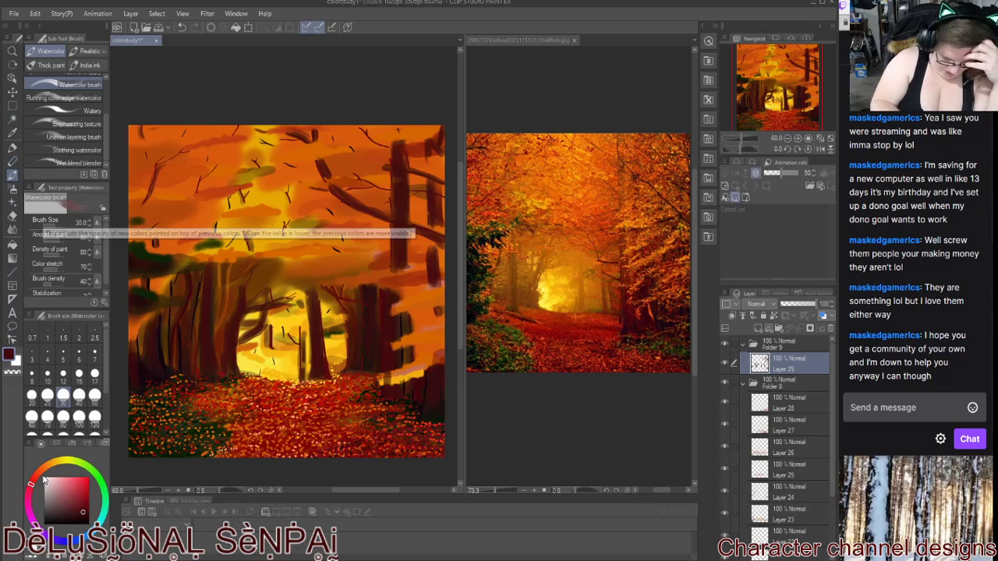
On a new layer above Layer 29, add faint orange-brown tone to the left trunks and lower-right area.
alt+click(315, 290)
click(804, 313)
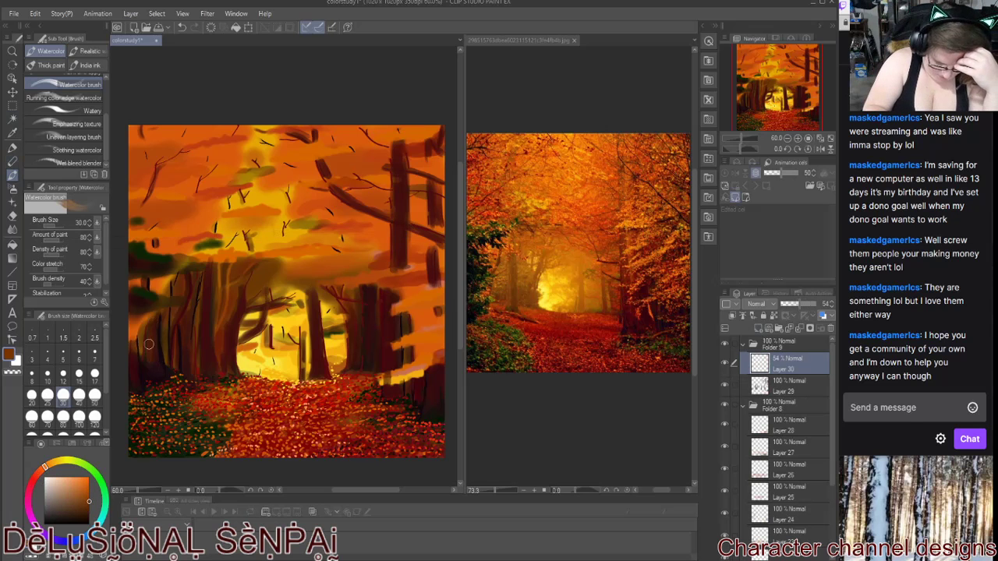
drag(179, 273, 178, 323)
drag(208, 283, 212, 361)
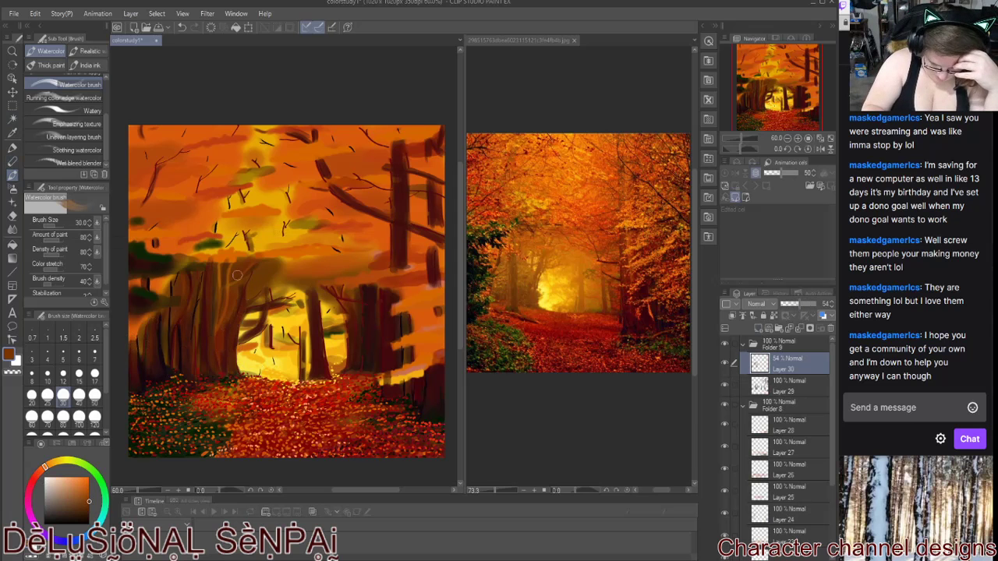
click(47, 374)
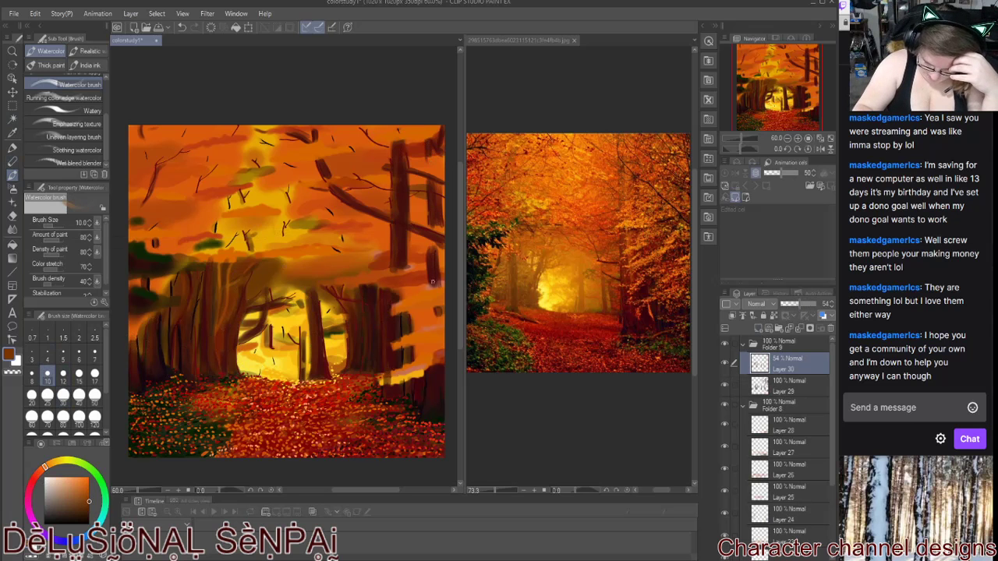
drag(423, 371, 433, 366)
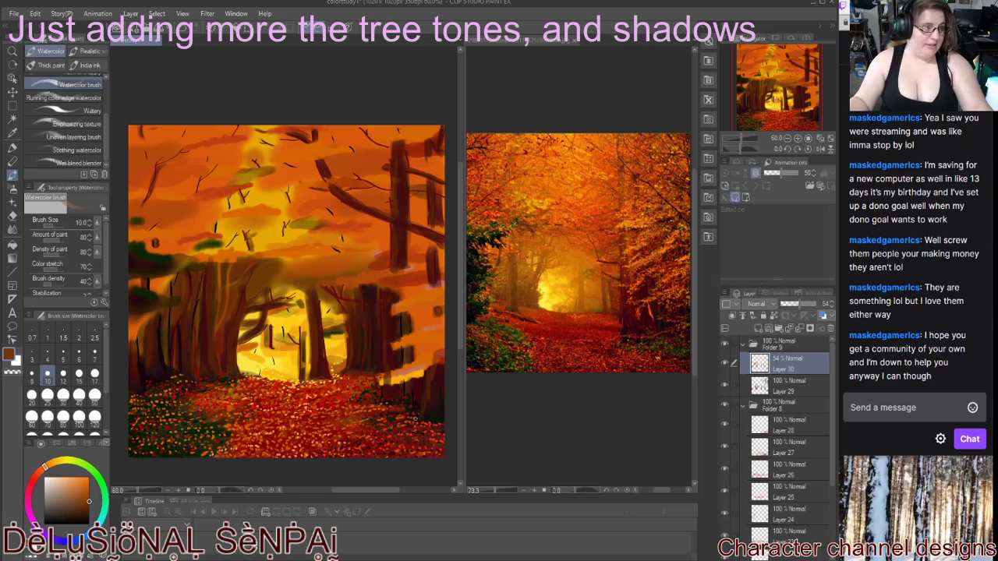
On new Layer 31, darken the right-edge tree with size-8 strokes.
click(763, 329)
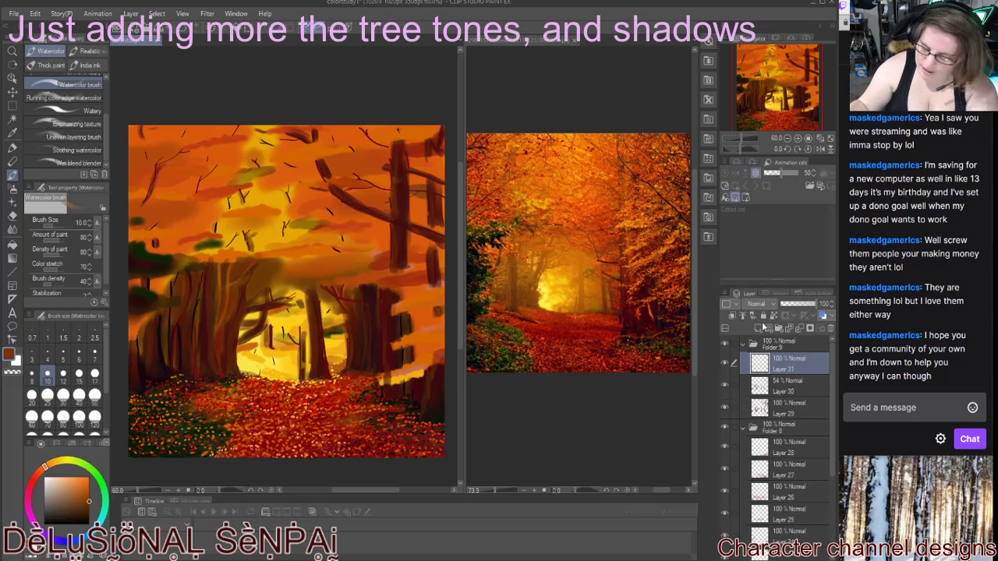
key(bracketleft)
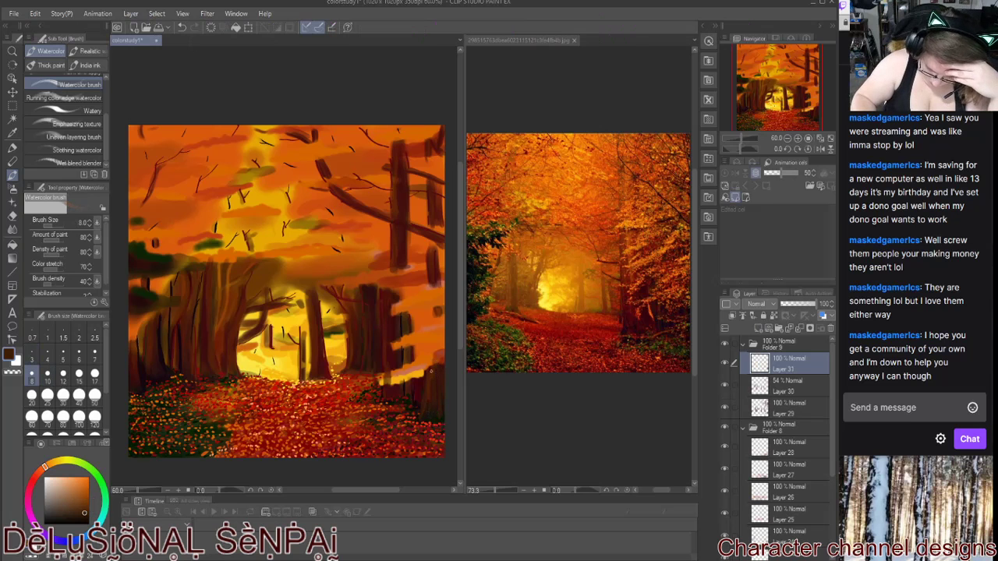
drag(438, 251, 436, 287)
drag(441, 185, 432, 226)
Shade the right-edge tree and central trunks darker on new Layer 32, then add Folder 10 with Layer 33.
click(95, 510)
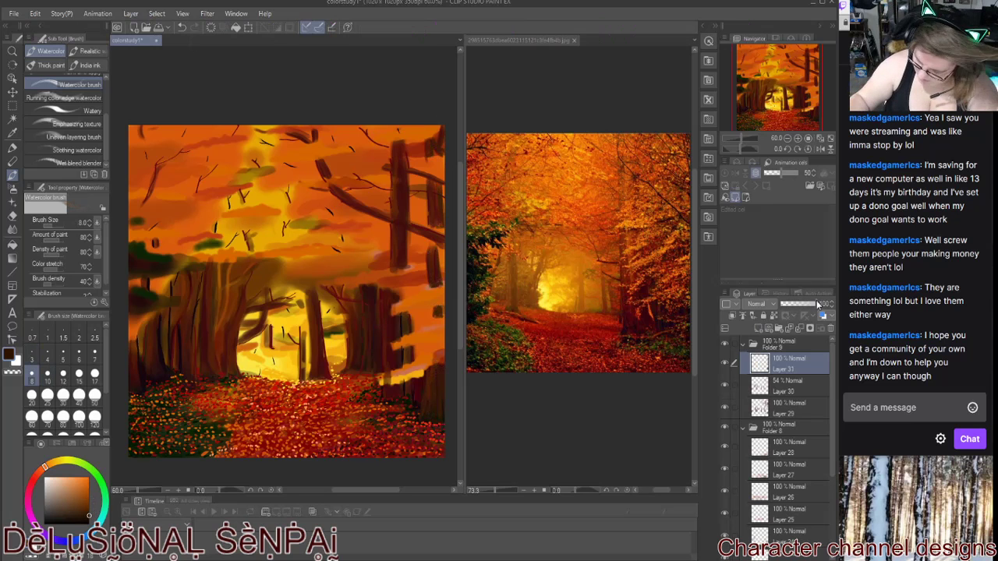
click(760, 329)
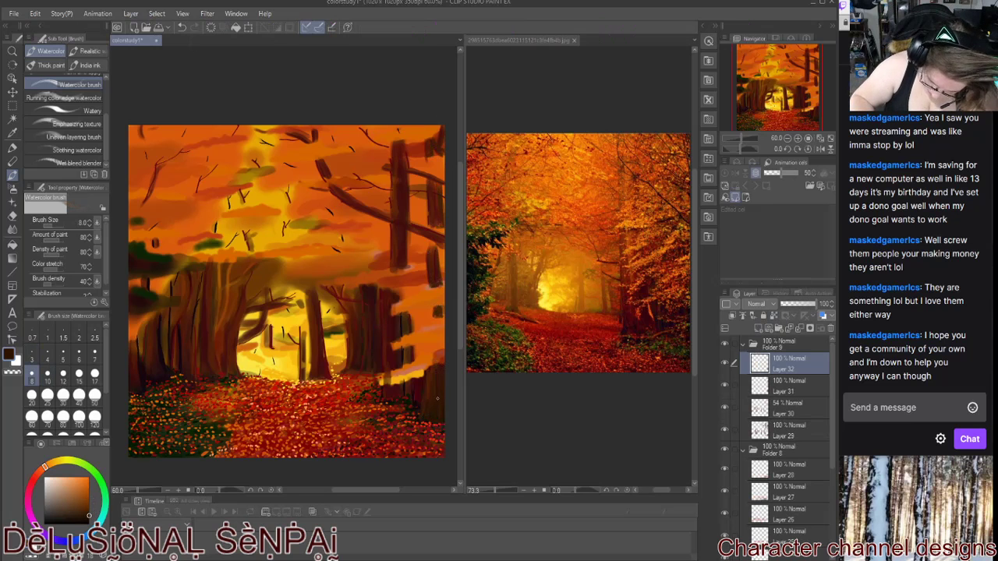
drag(443, 250, 438, 283)
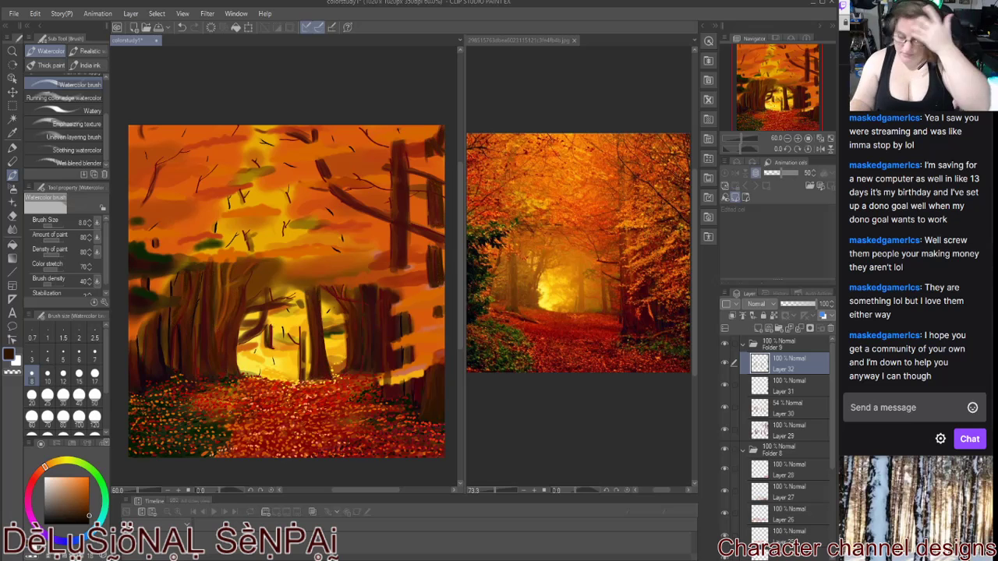
drag(405, 347, 405, 367)
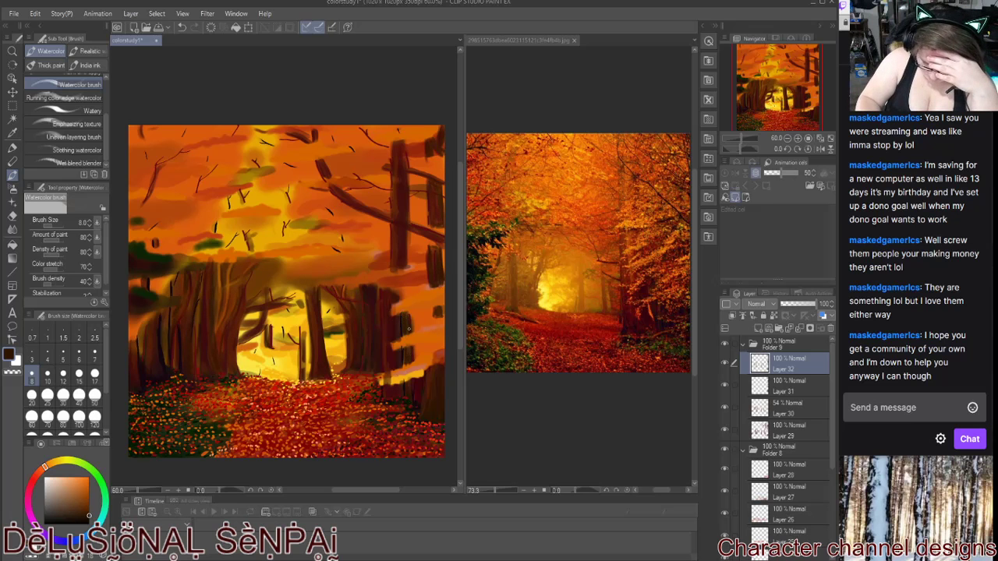
drag(305, 322, 305, 379)
drag(239, 336, 259, 322)
drag(265, 287, 269, 304)
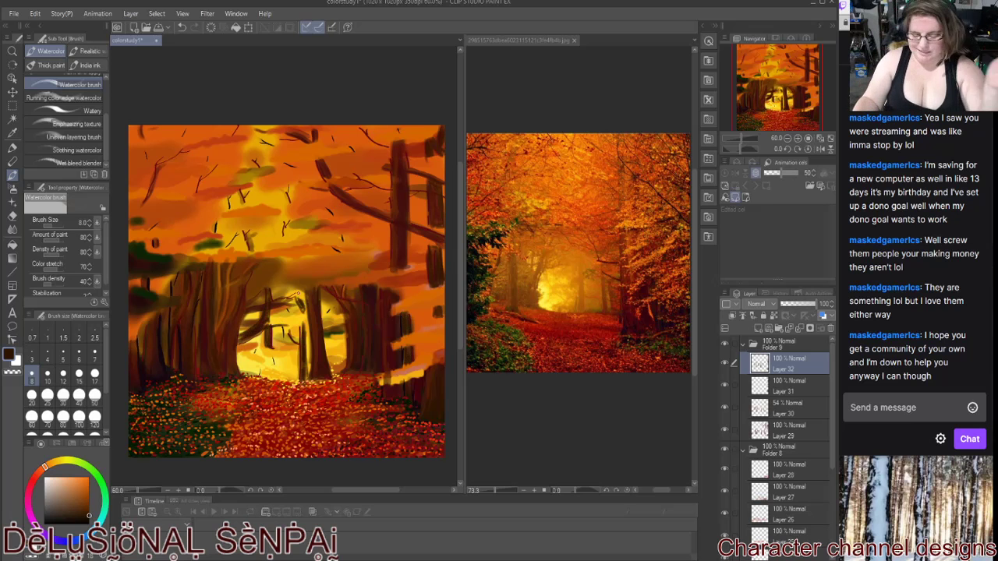
click(778, 328)
click(758, 328)
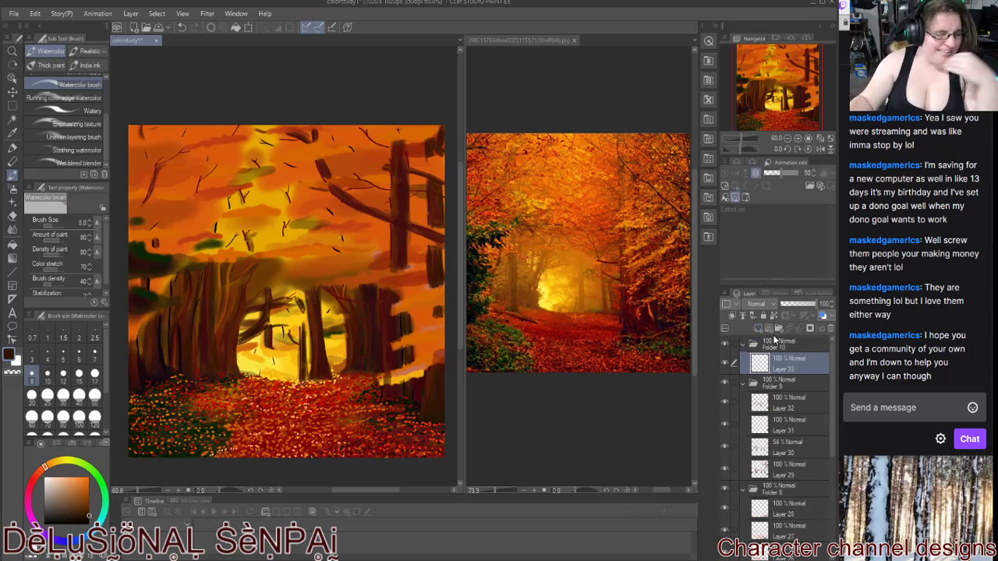
Load the Thick paint Pointillism brush with a sampled orange-red and dab the upper canopy.
click(47, 65)
click(56, 159)
alt+click(220, 131)
mouse_move(212, 187)
mouse_down()
mouse_move(182, 197)
mouse_move(234, 205)
mouse_move(278, 236)
mouse_move(318, 222)
mouse_up()
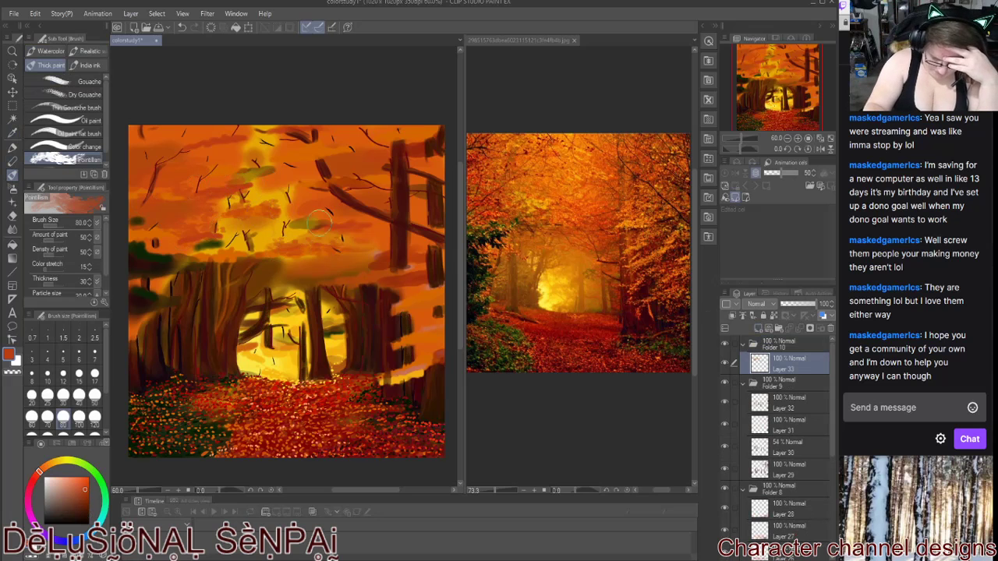
click(59, 253)
key(ctrl+z)
Dab orange-brown leaves over the upper canopy, right-side trunks and lower trunks.
drag(257, 181, 252, 203)
drag(300, 144, 278, 168)
drag(257, 131, 248, 149)
drag(241, 145, 145, 201)
drag(226, 227, 246, 251)
drag(401, 222, 382, 273)
drag(433, 254, 386, 293)
mouse_move(421, 324)
mouse_down()
mouse_move(419, 359)
mouse_move(386, 378)
mouse_up()
drag(195, 289, 132, 265)
drag(251, 124, 390, 195)
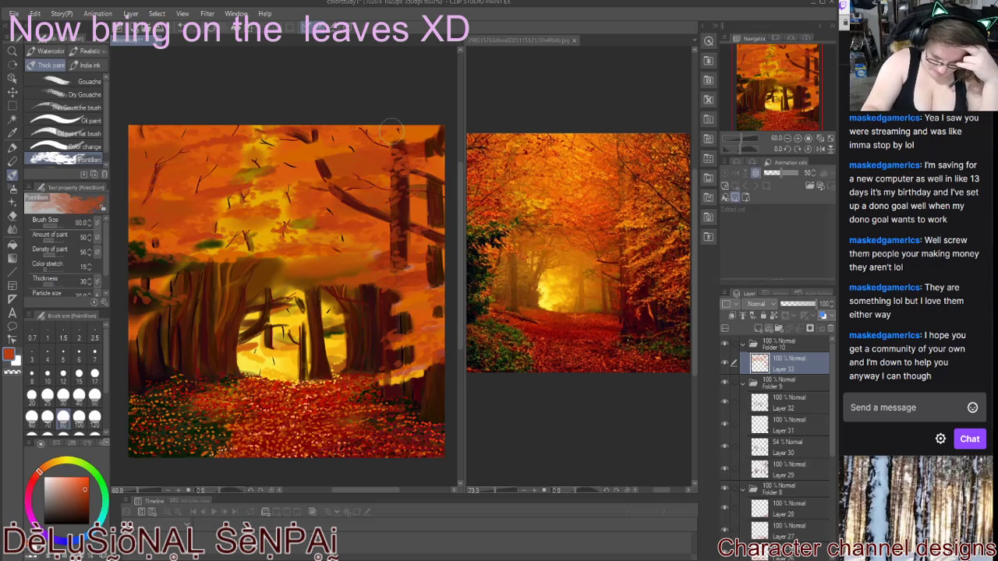
drag(375, 128, 281, 163)
Scatter sampled lighter yellow-orange dabs over the left trunks, right trees and upper-right foliage.
click(14, 131)
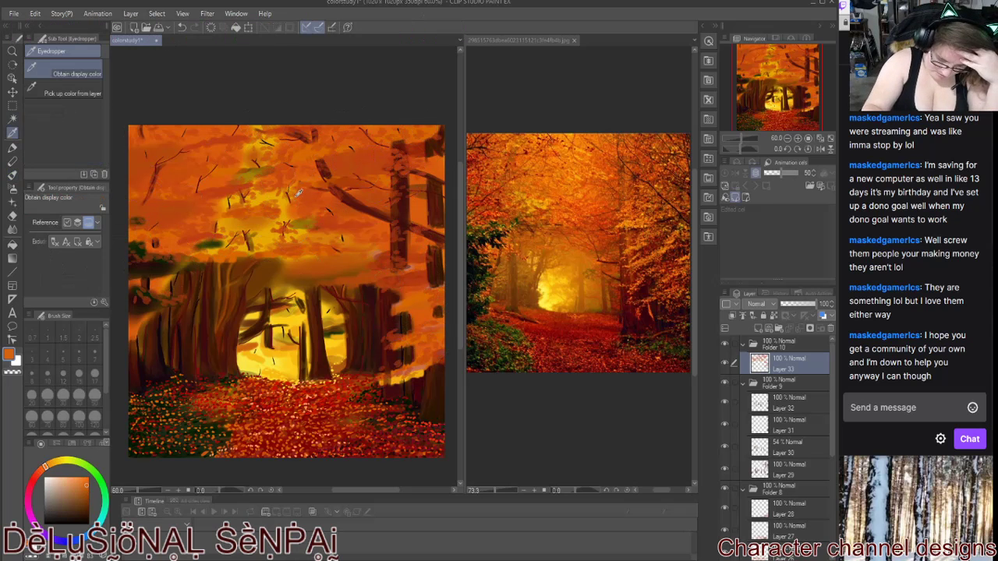
click(12, 173)
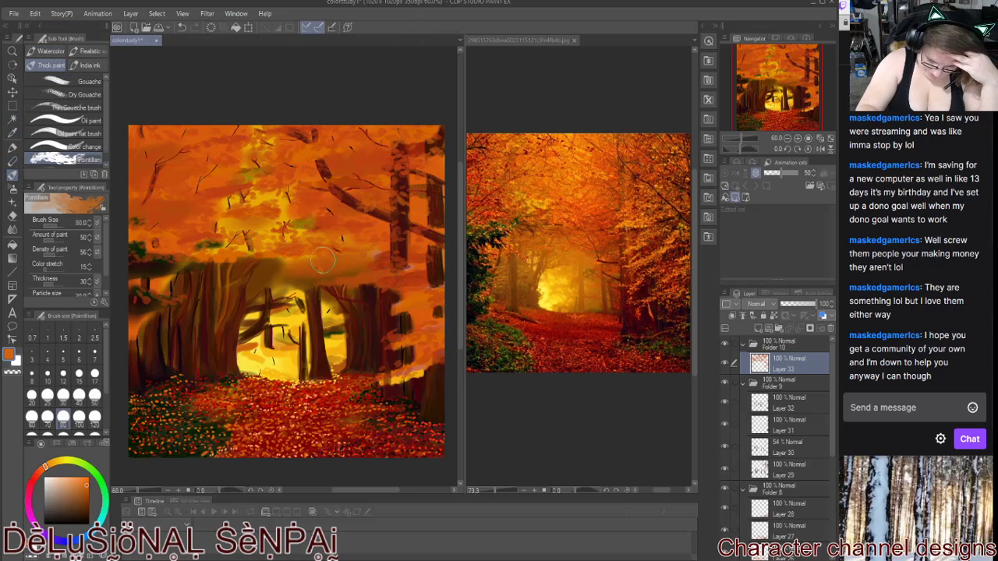
drag(273, 265, 215, 291)
drag(382, 290, 374, 335)
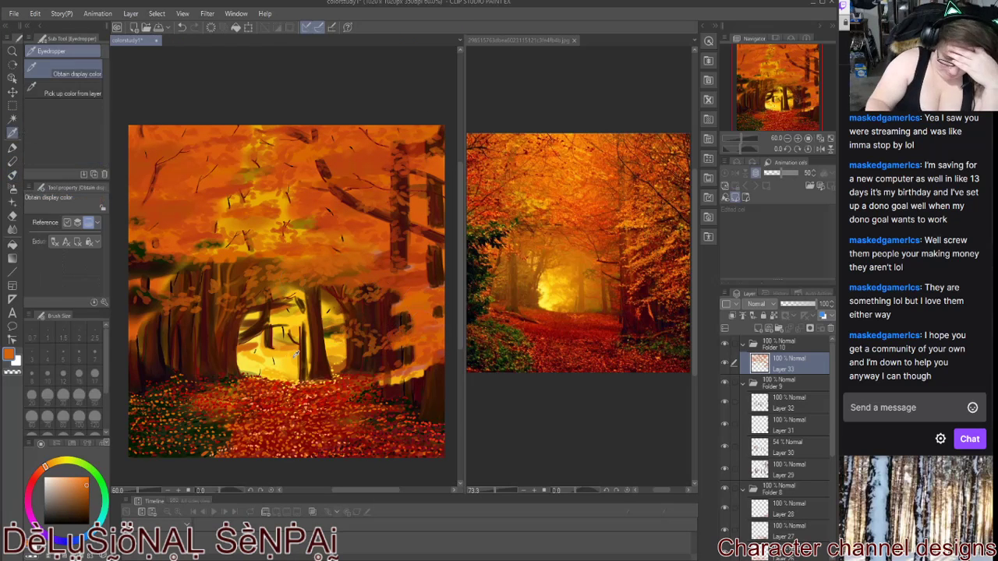
alt+click(382, 248)
mouse_move(380, 243)
mouse_down()
mouse_move(405, 258)
mouse_move(410, 143)
mouse_move(310, 142)
mouse_move(343, 191)
mouse_move(164, 246)
mouse_move(203, 195)
mouse_move(156, 148)
mouse_move(238, 132)
mouse_move(296, 226)
mouse_move(394, 265)
mouse_move(370, 187)
mouse_move(440, 144)
mouse_up()
mouse_move(316, 269)
mouse_down()
mouse_move(234, 300)
mouse_move(190, 301)
mouse_move(249, 287)
mouse_move(425, 276)
mouse_move(425, 332)
mouse_move(396, 379)
mouse_move(283, 346)
mouse_move(327, 299)
mouse_move(335, 359)
mouse_up()
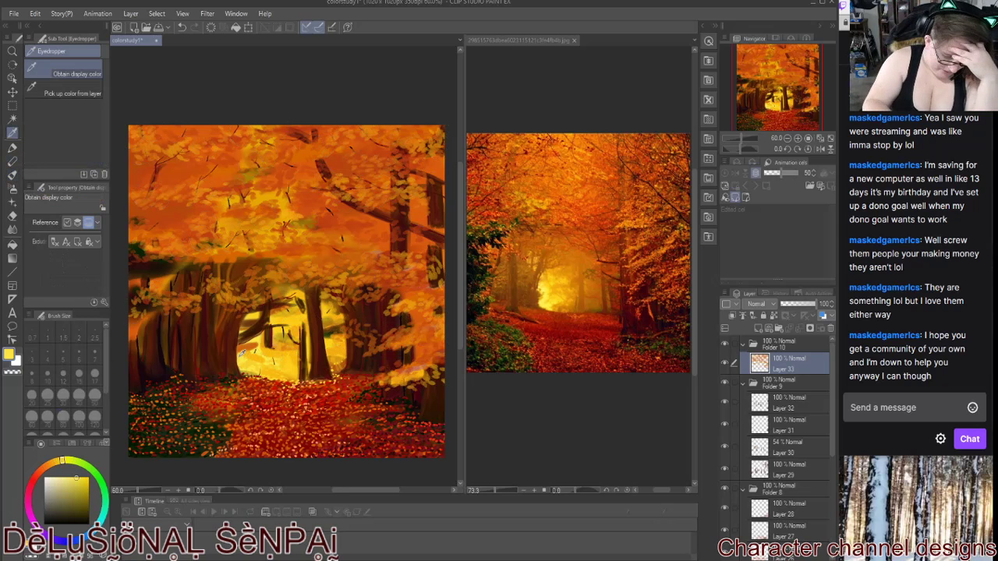
At brush size 30, add light dabs around the central trunks, right trunks and upper-right foliage.
click(63, 395)
mouse_move(316, 331)
mouse_down()
mouse_move(293, 300)
mouse_move(340, 312)
mouse_move(249, 366)
mouse_move(241, 347)
mouse_up()
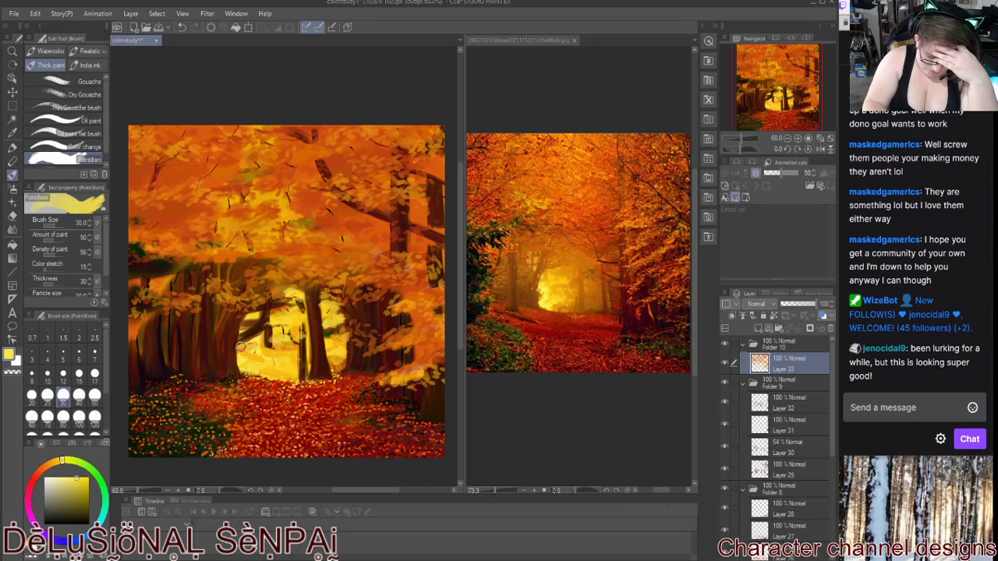
drag(379, 343, 425, 331)
drag(394, 181, 402, 146)
At size 40, scatter light yellow leaves over the upper foliage, left trunks and glowing centre.
click(78, 395)
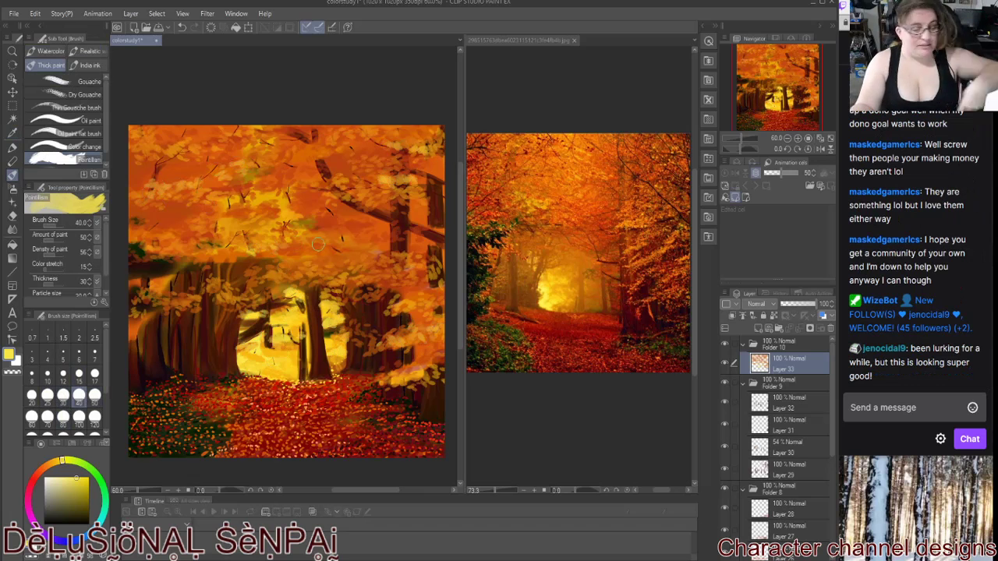
mouse_move(318, 245)
mouse_down()
mouse_move(302, 204)
mouse_move(400, 226)
mouse_up()
mouse_move(300, 131)
mouse_down()
mouse_move(245, 144)
mouse_move(165, 133)
mouse_move(135, 181)
mouse_move(137, 250)
mouse_move(209, 201)
mouse_up()
drag(421, 207, 438, 223)
drag(159, 315, 203, 306)
drag(133, 304, 188, 290)
drag(265, 276, 222, 277)
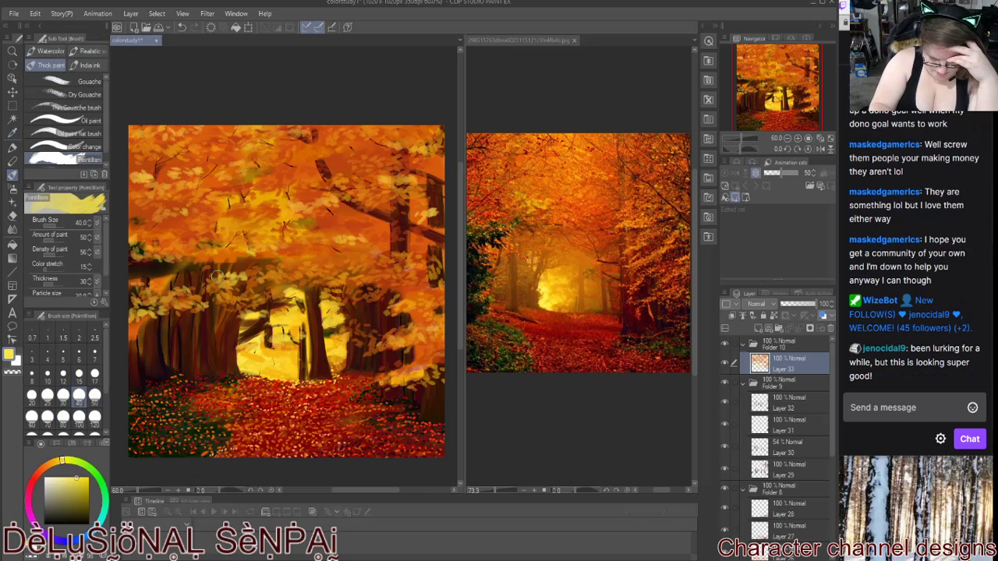
mouse_move(250, 318)
mouse_down()
mouse_move(336, 336)
mouse_move(292, 284)
mouse_up()
mouse_move(262, 351)
mouse_down()
mouse_move(316, 361)
mouse_move(347, 351)
mouse_up()
Dab a sampled, hue-shifted light leaf colour across the upper foliage, then choose dark red.
key(i)
click(263, 357)
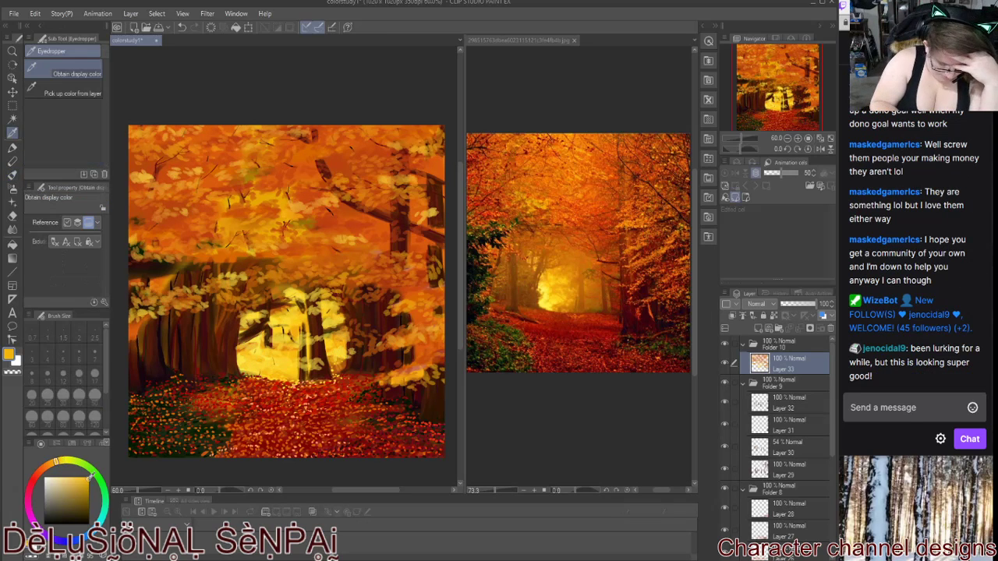
click(59, 462)
key(b)
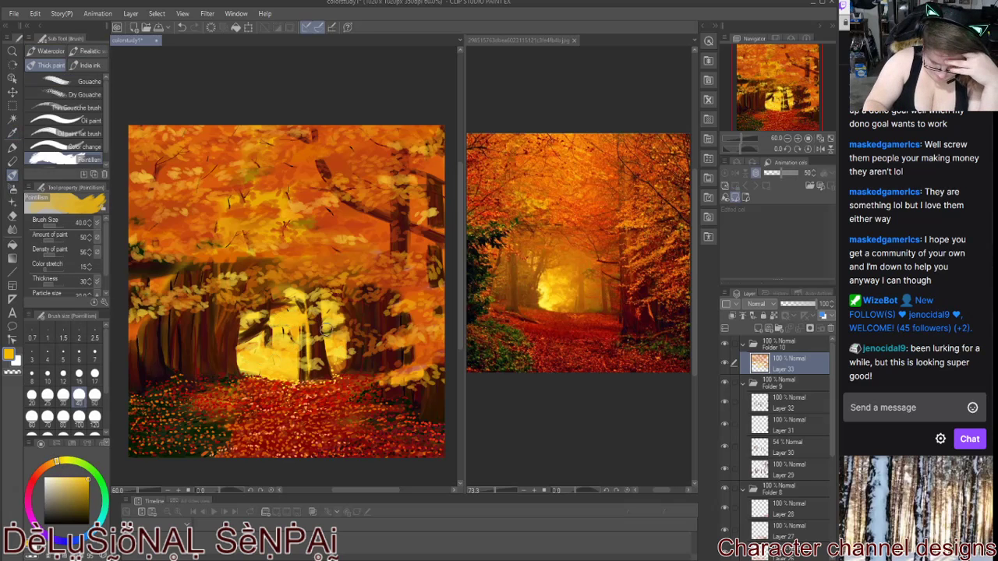
mouse_move(282, 195)
mouse_down()
mouse_move(366, 225)
mouse_move(392, 267)
mouse_move(418, 198)
mouse_up()
mouse_move(421, 147)
mouse_down()
mouse_move(335, 165)
mouse_move(233, 130)
mouse_move(148, 218)
mouse_up()
drag(232, 190, 227, 197)
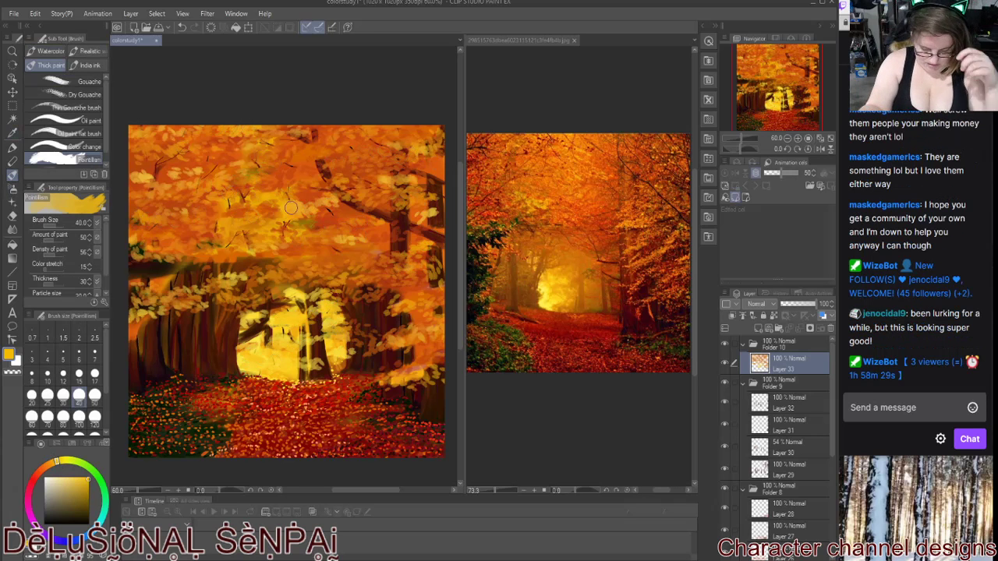
alt+click(432, 438)
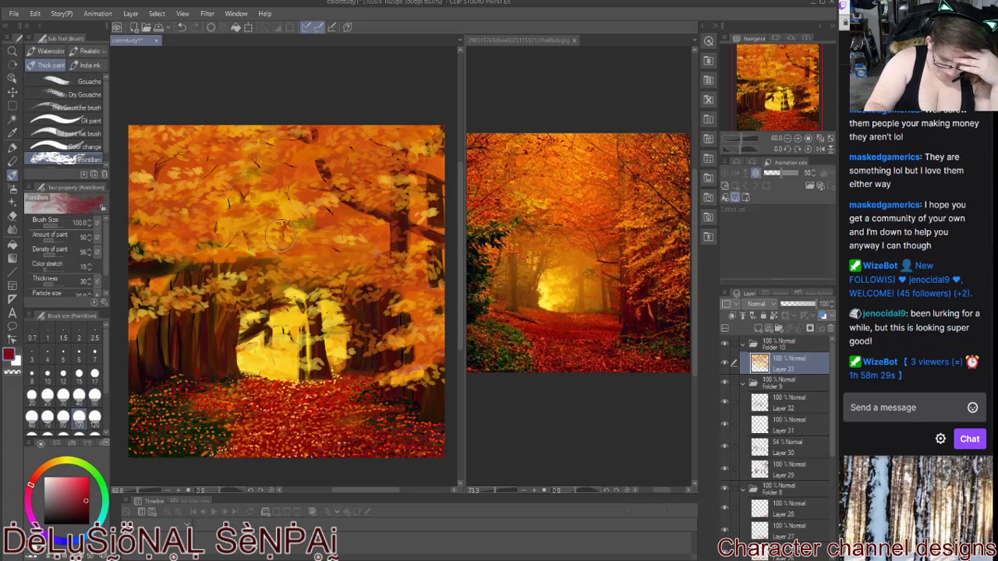
Create Layers 34 and 35 and eyedrop a green from the painting.
key(ctrl+shift+n)
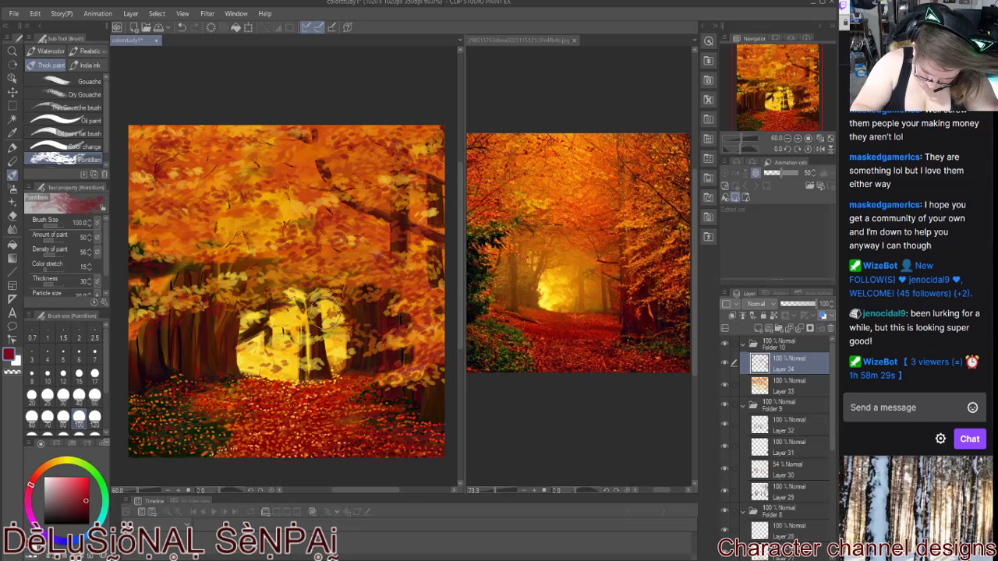
click(759, 330)
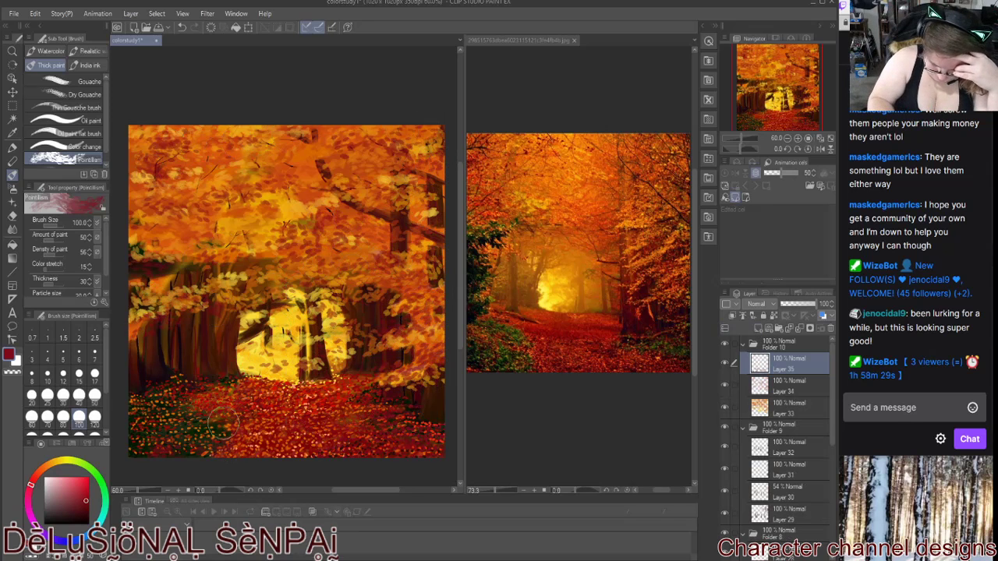
key(i)
click(184, 427)
key(b)
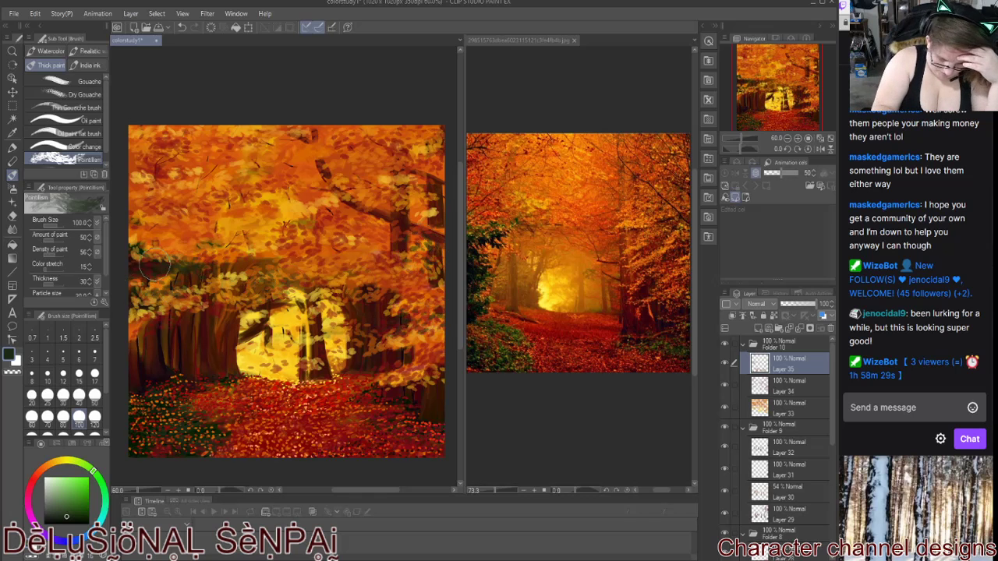
Dab green leaves near the lit trunk, lower-left foreground and left trunks, then add Layer 36.
drag(244, 362, 336, 320)
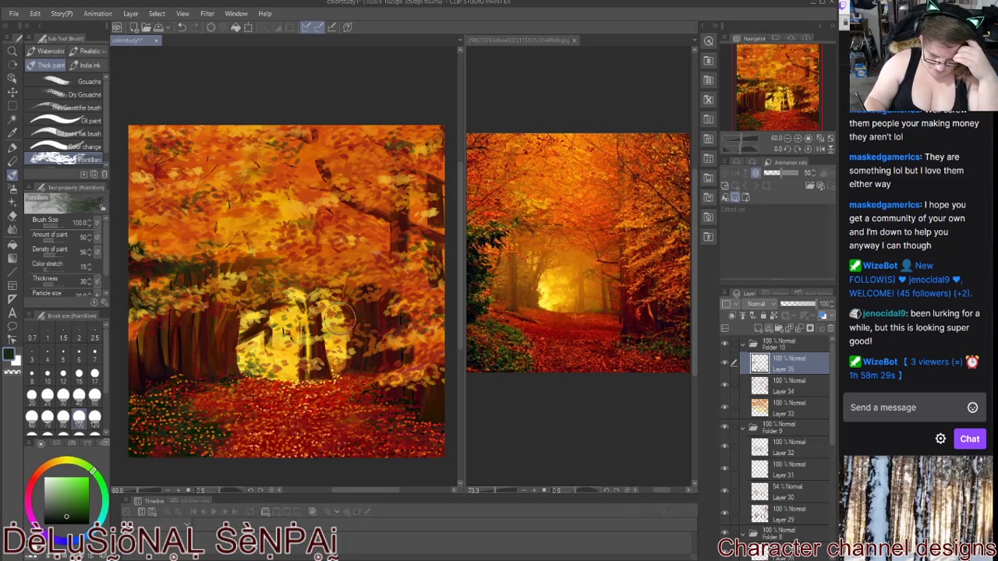
alt+click(199, 422)
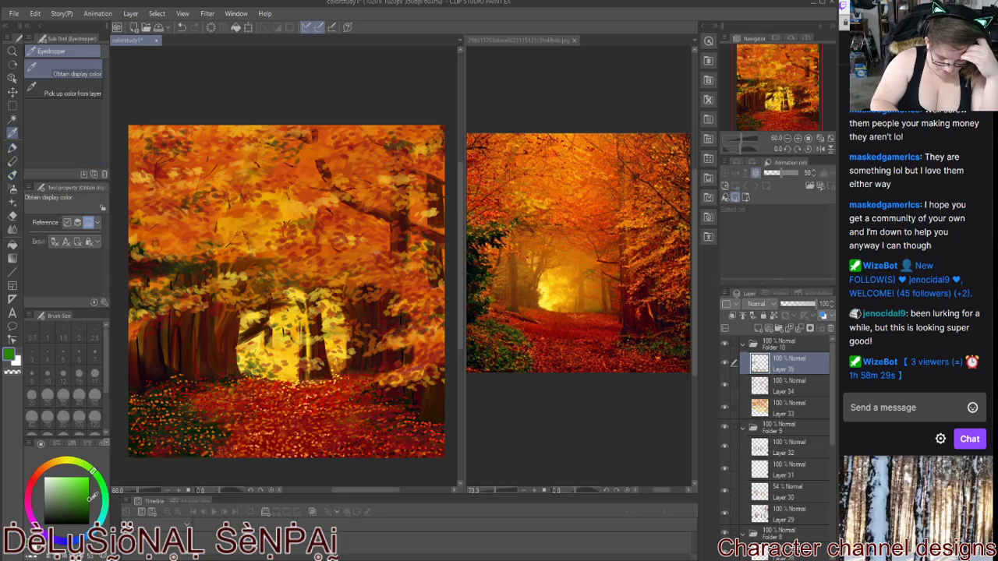
drag(154, 443, 184, 410)
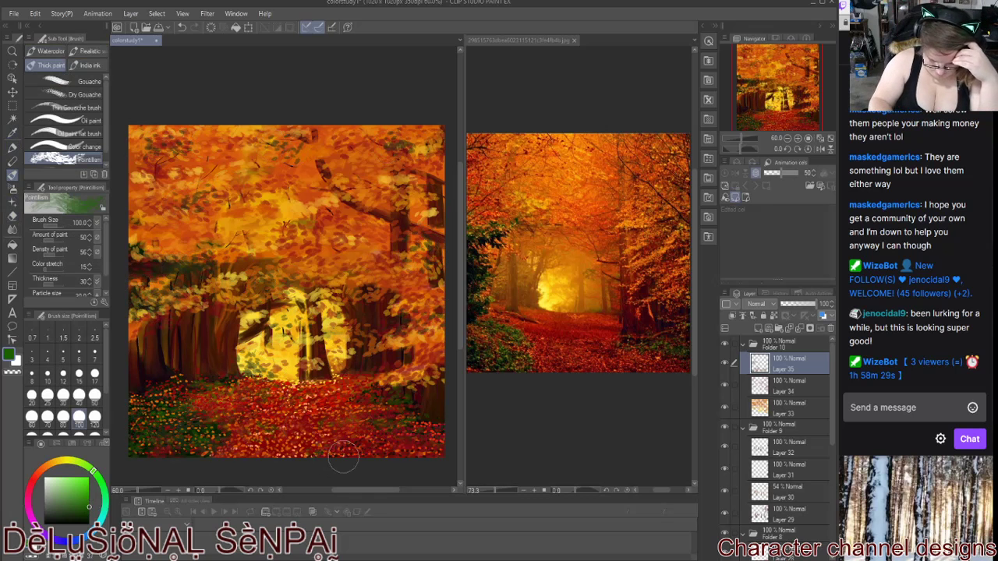
drag(144, 366, 156, 312)
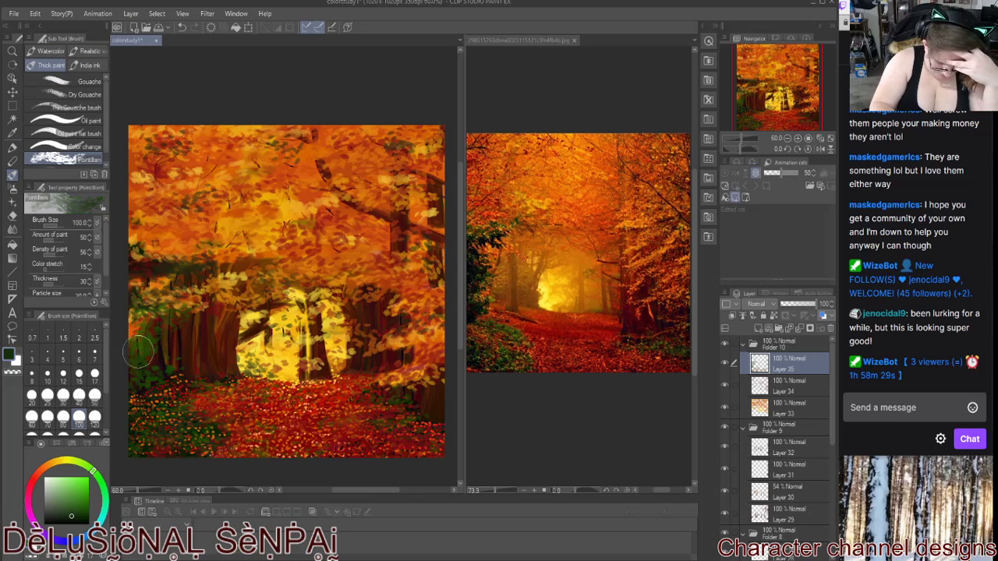
alt+click(283, 332)
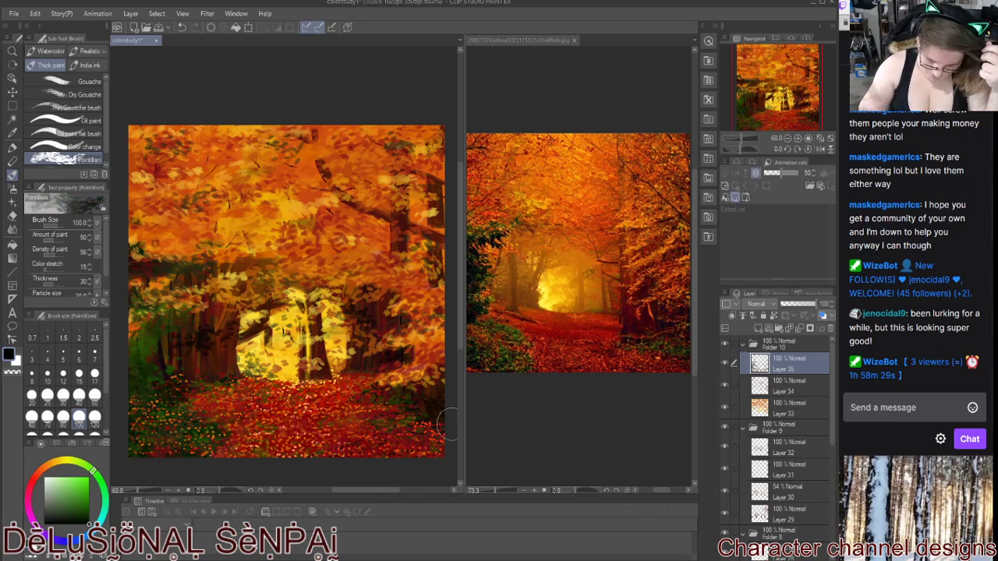
click(758, 330)
Stroke orange-brown onto the central trunk with the For effect line pen, then set size 3.
key(p)
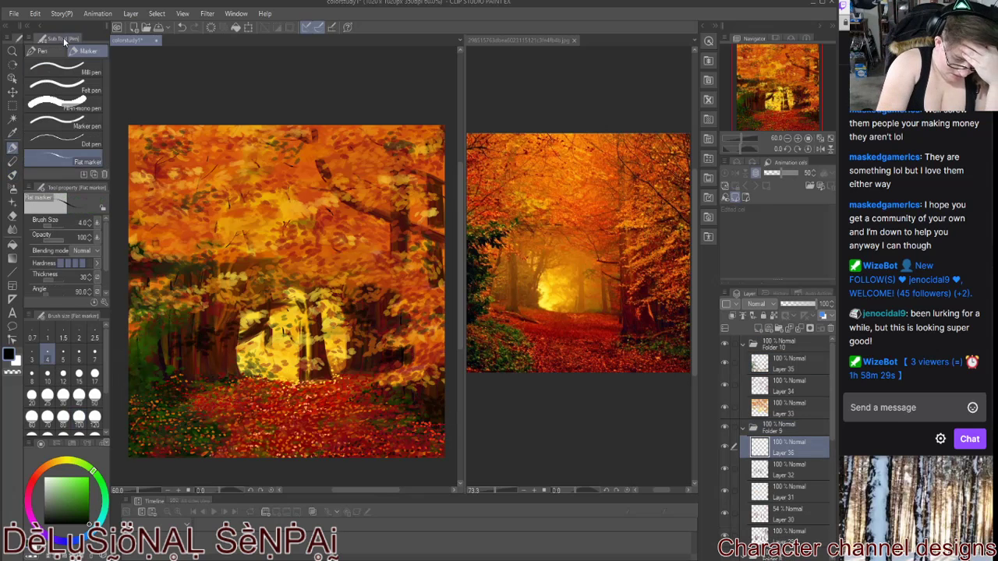
click(78, 148)
click(47, 466)
click(91, 516)
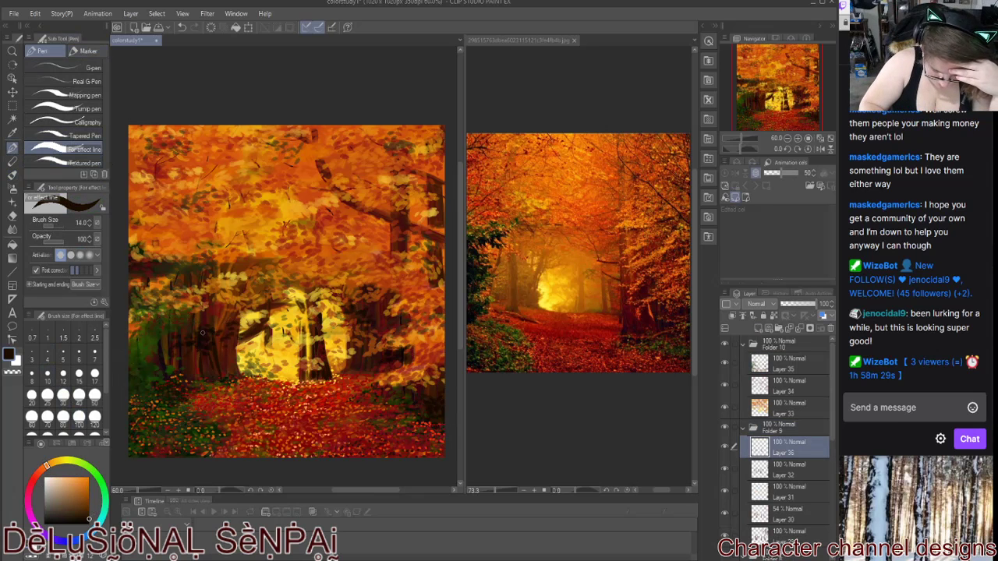
drag(225, 375, 219, 314)
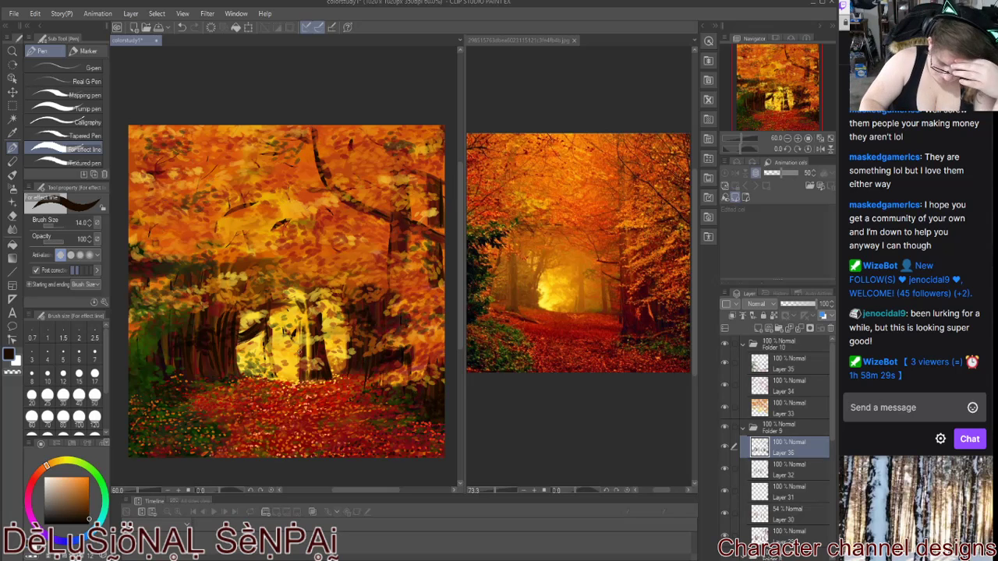
click(32, 356)
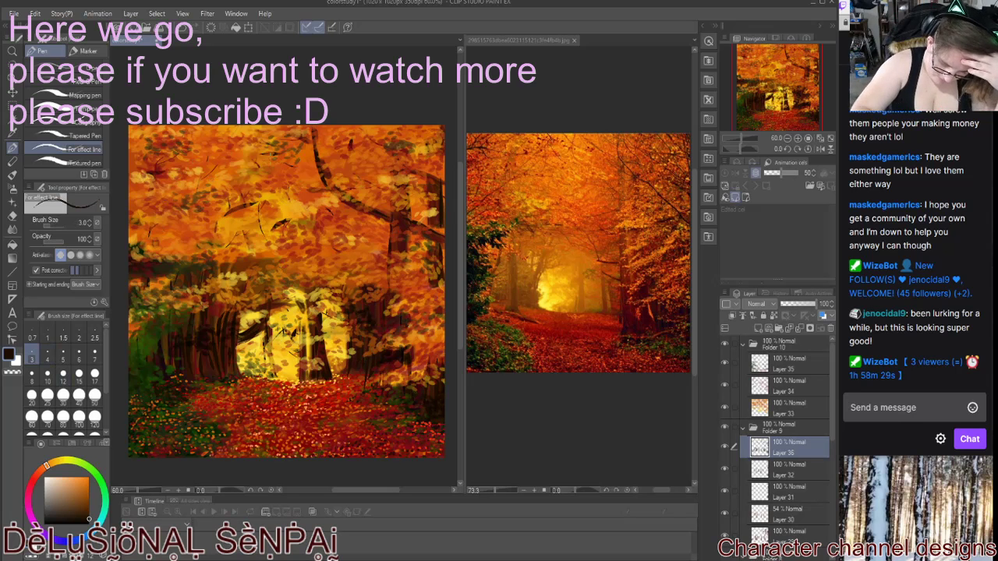